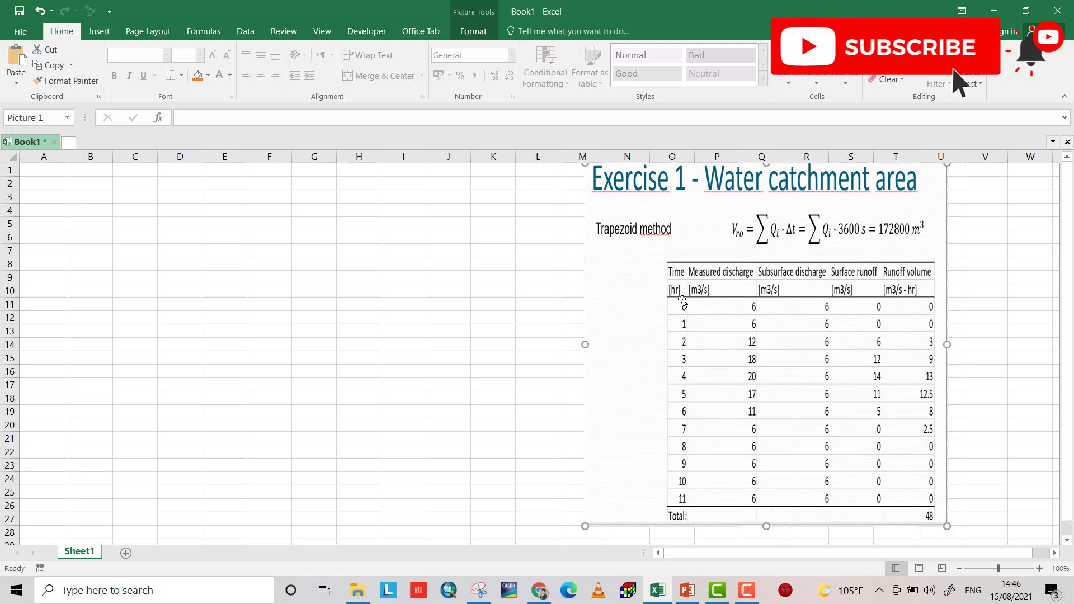
- Head column A with Time[hr] and fill the hours 0 to 11 in the cells below it
{"action": "left_click", "coordinate": [658, 592]}
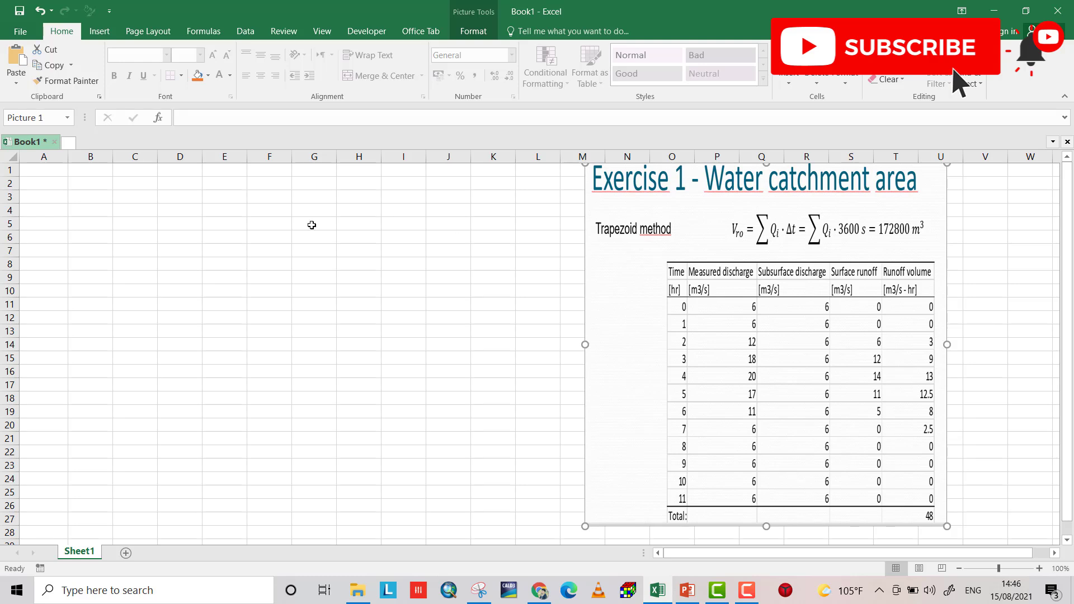
{"action": "left_click", "coordinate": [45, 170]}
{"action": "type", "text": "T"}
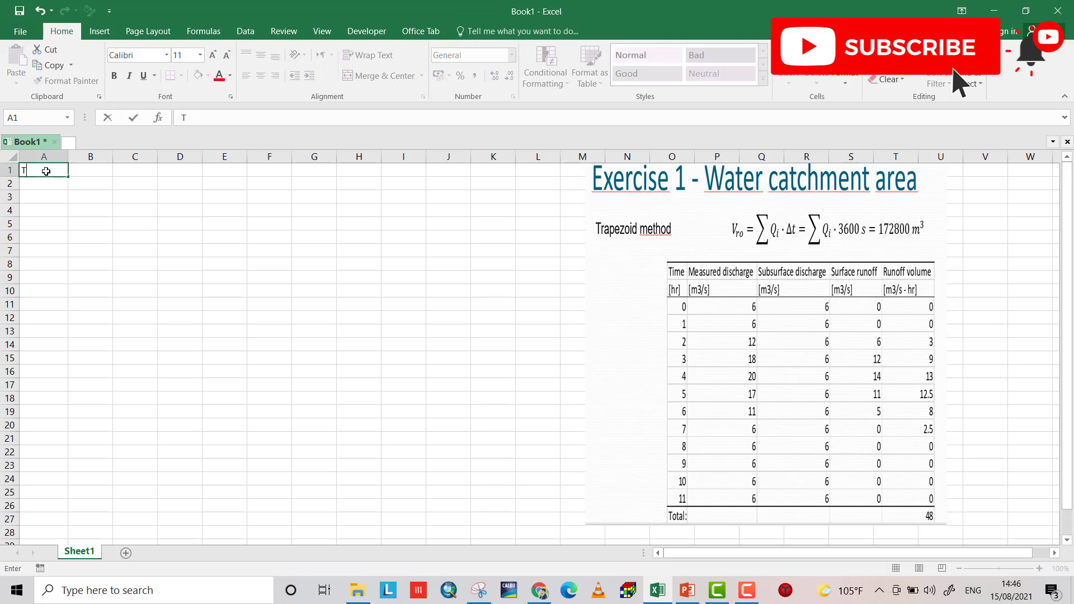
{"action": "type", "text": "ime[hr"}
{"action": "key", "text": "Return"}
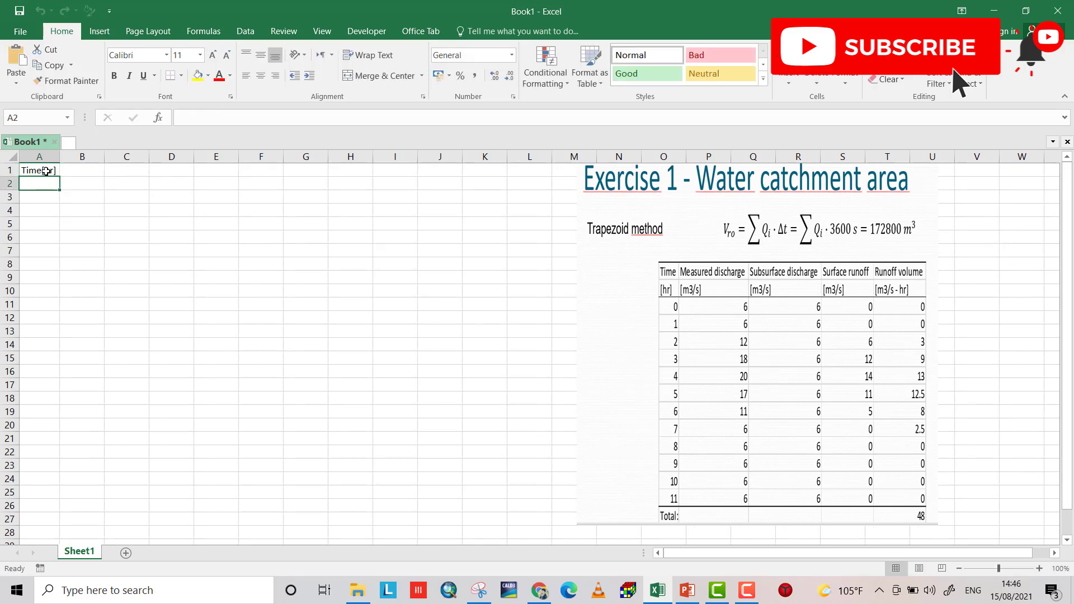
{"action": "type", "text": "0"}
{"action": "key", "text": "ctrl+Return"}
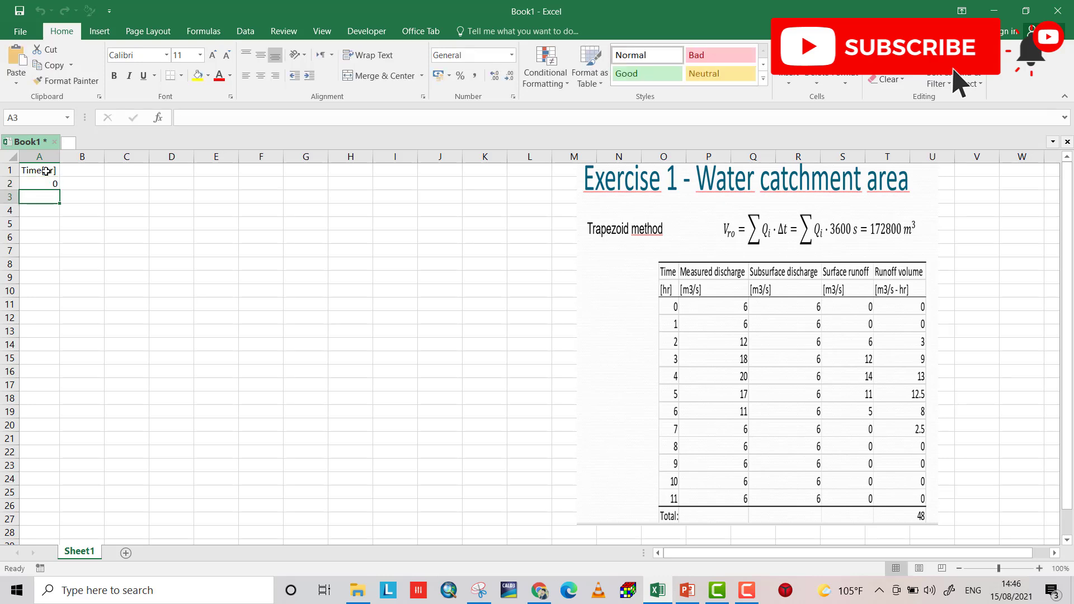
{"action": "left_click_drag", "start_coordinate": [60, 190], "coordinate": [60, 335]}
- Head column B with Measured Discharge[m3/s] and enter 6 for hours 0 and 1
{"action": "left_click", "coordinate": [79, 170]}
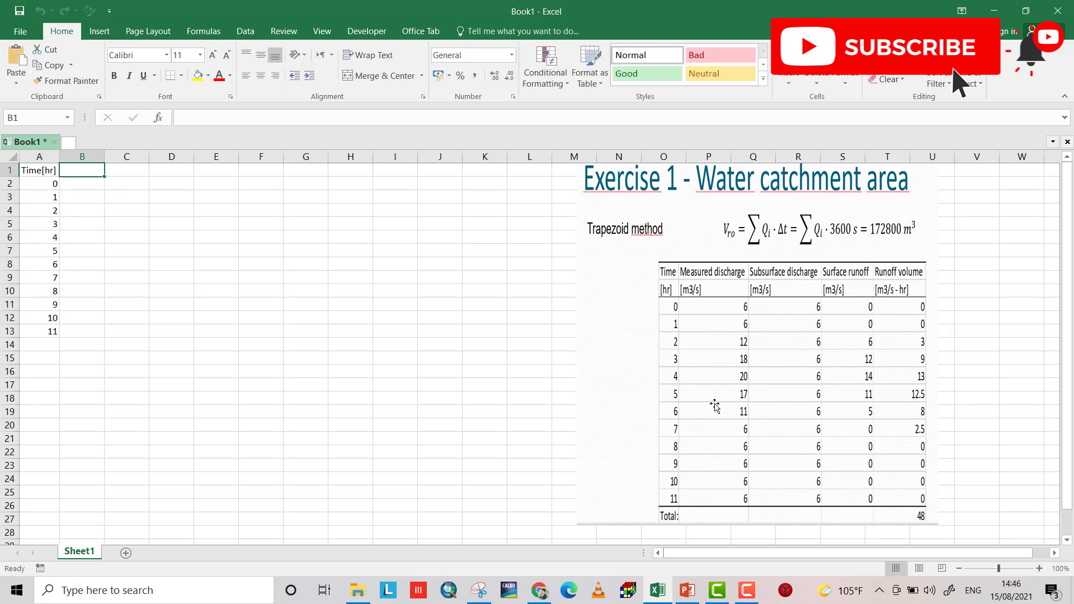
{"action": "type", "text": "Measured Discharge[m3/s"}
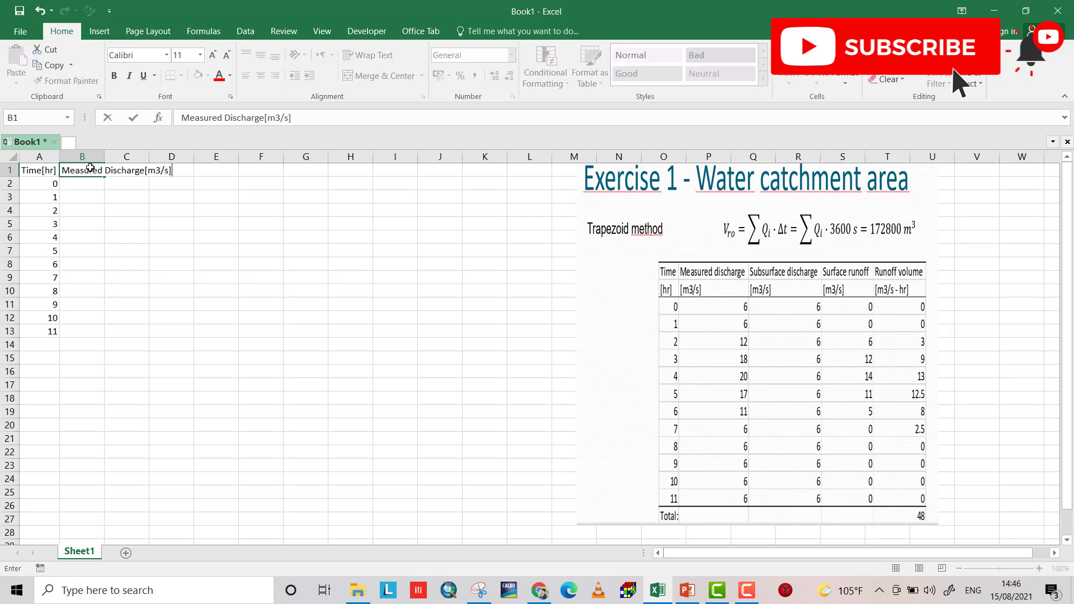
{"action": "key", "text": "Return"}
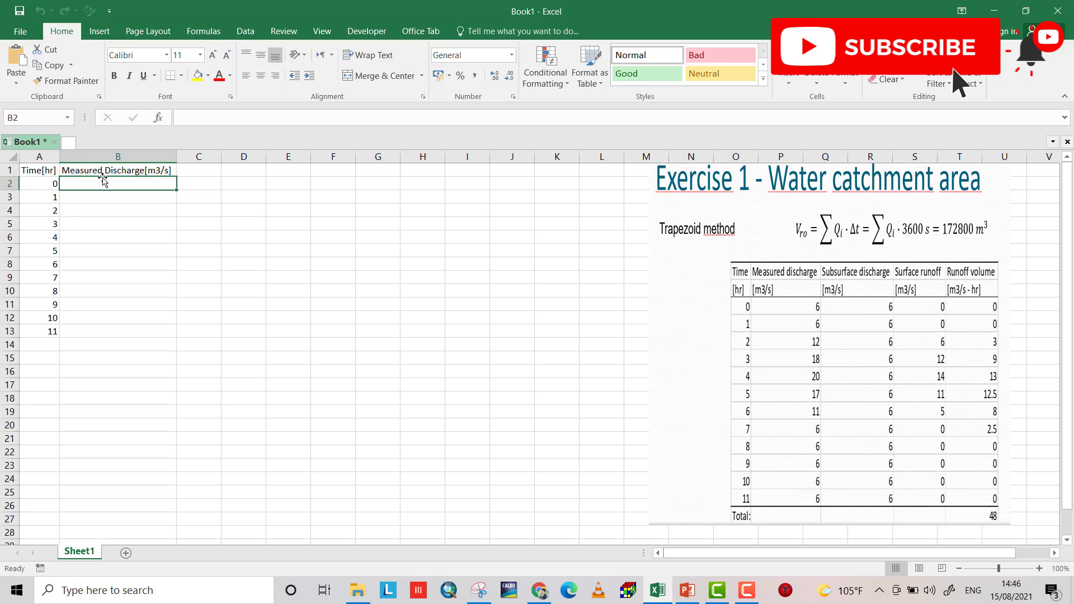
{"action": "type", "text": "6"}
{"action": "key", "text": "Return"}
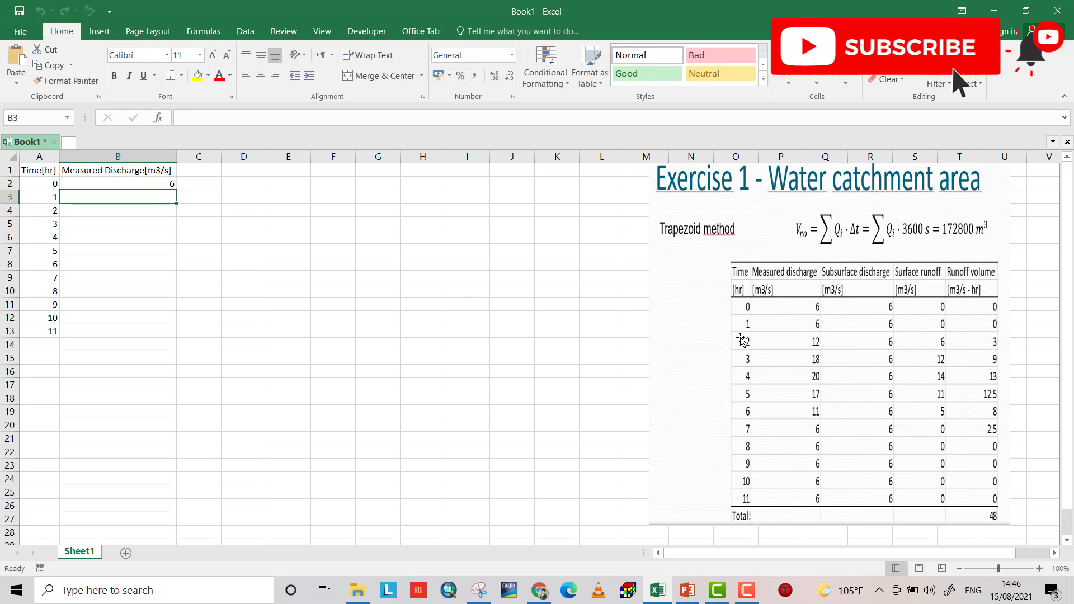
{"action": "type", "text": "6"}
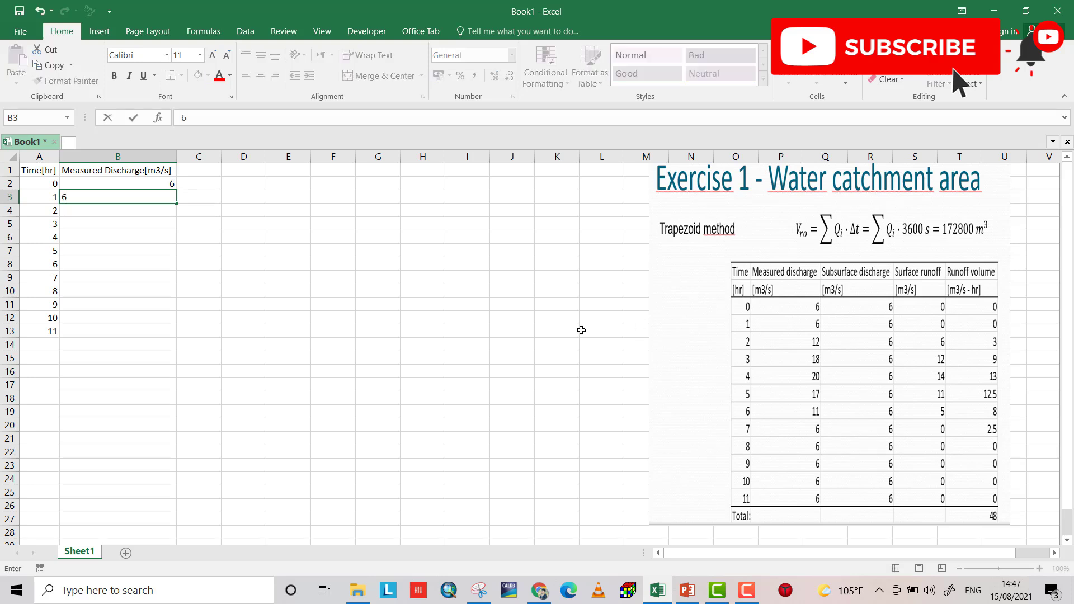
{"action": "key", "text": "Return"}
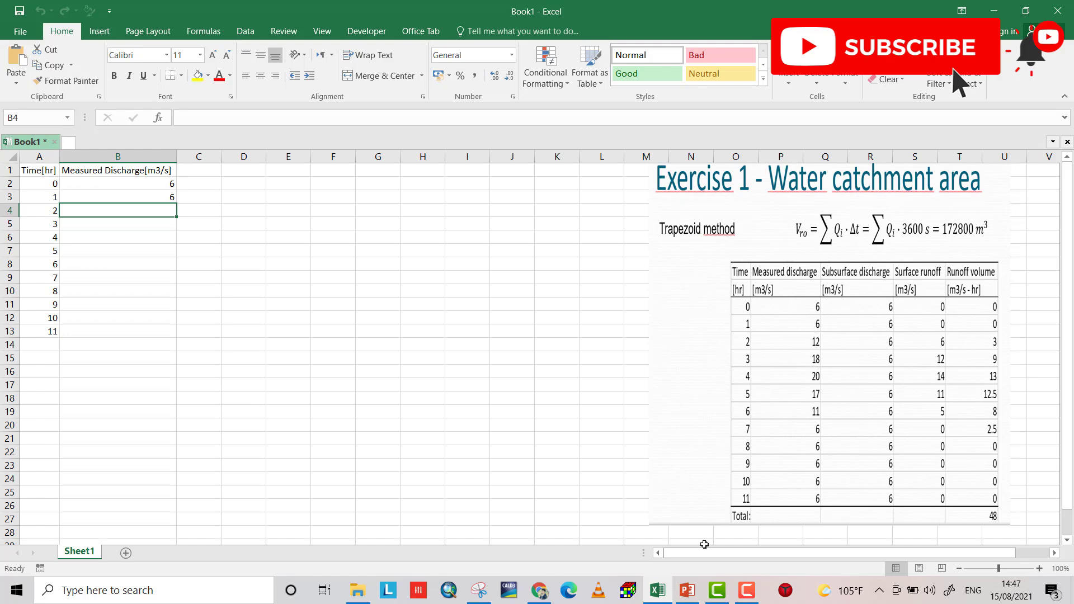
- Consult the flood wave slide in PowerPoint and enter the measured discharges 12, 18, 20, 17 and 11 for hours 2 to 6 in Excel
{"action": "left_click", "coordinate": [688, 595]}
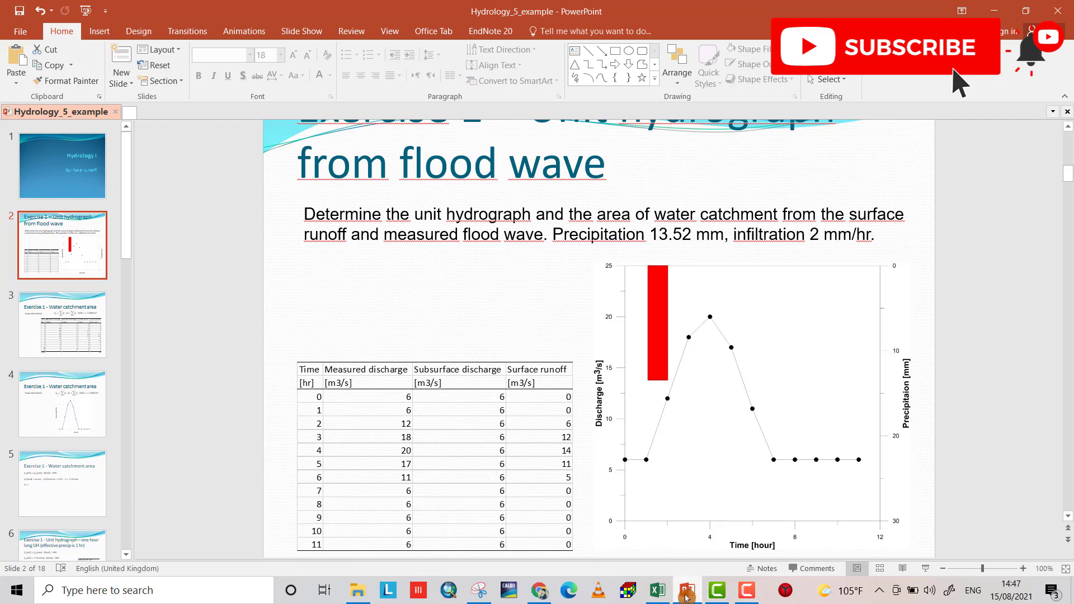
{"action": "left_click", "coordinate": [661, 596]}
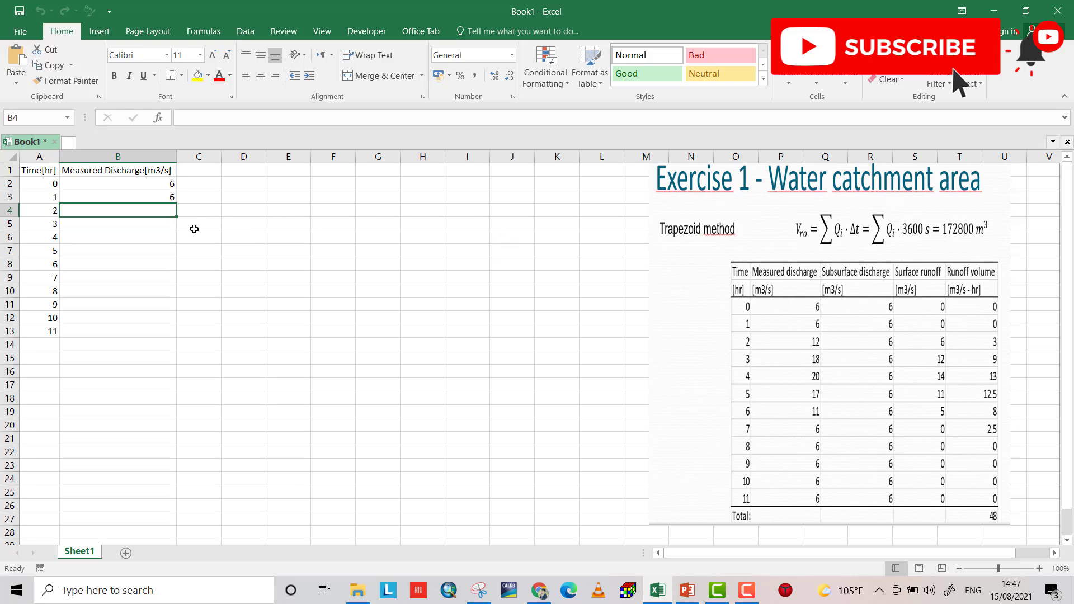
{"action": "type", "text": "12"}
{"action": "key", "text": "Return"}
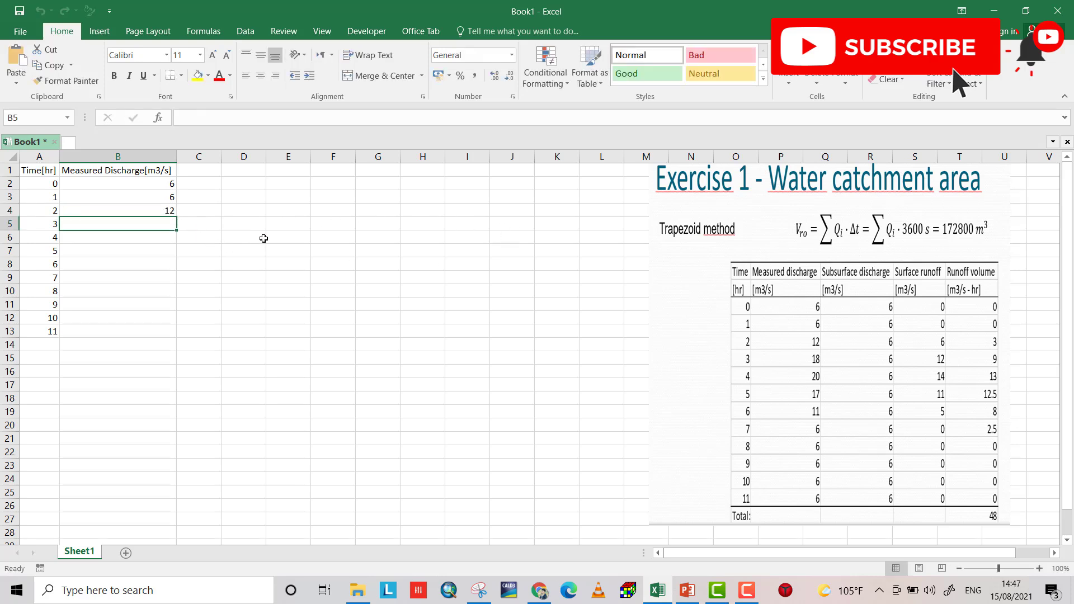
{"action": "type", "text": "18"}
{"action": "key", "text": "Return"}
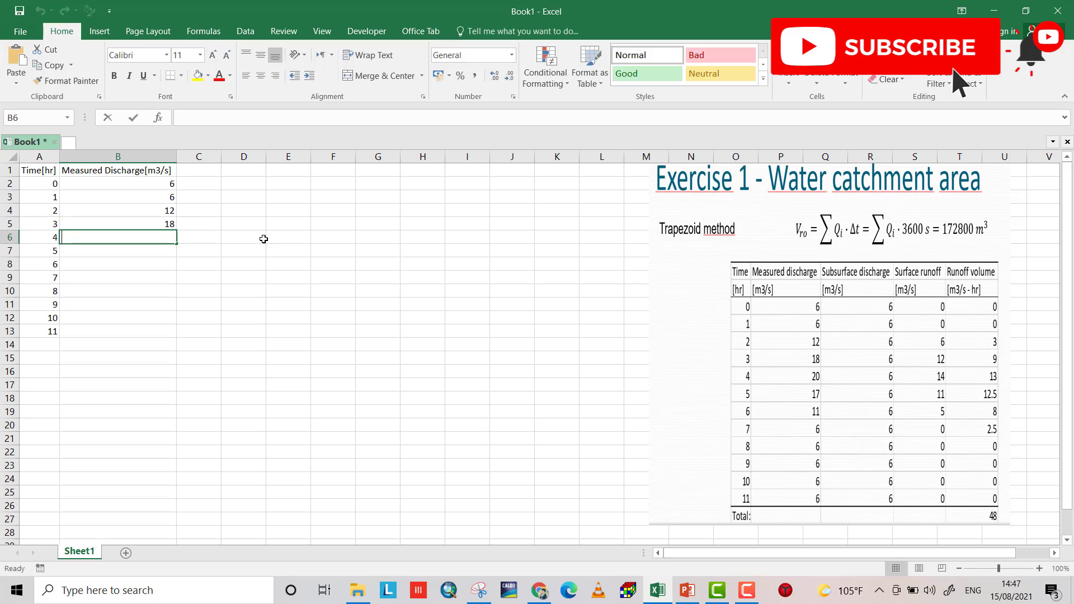
{"action": "type", "text": "20"}
{"action": "key", "text": "Return"}
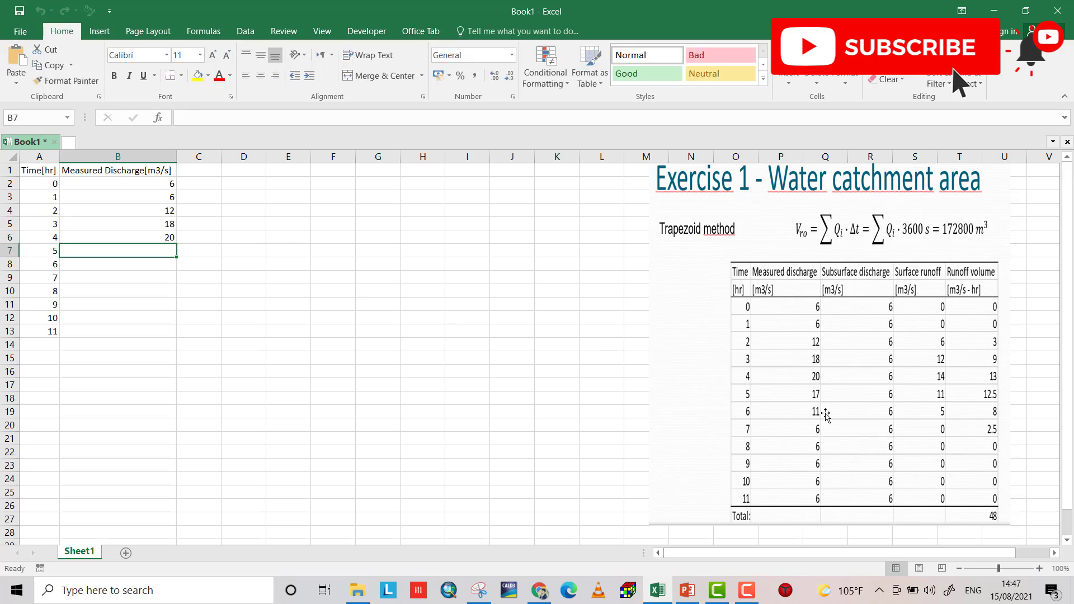
{"action": "type", "text": "17"}
{"action": "key", "text": "Return"}
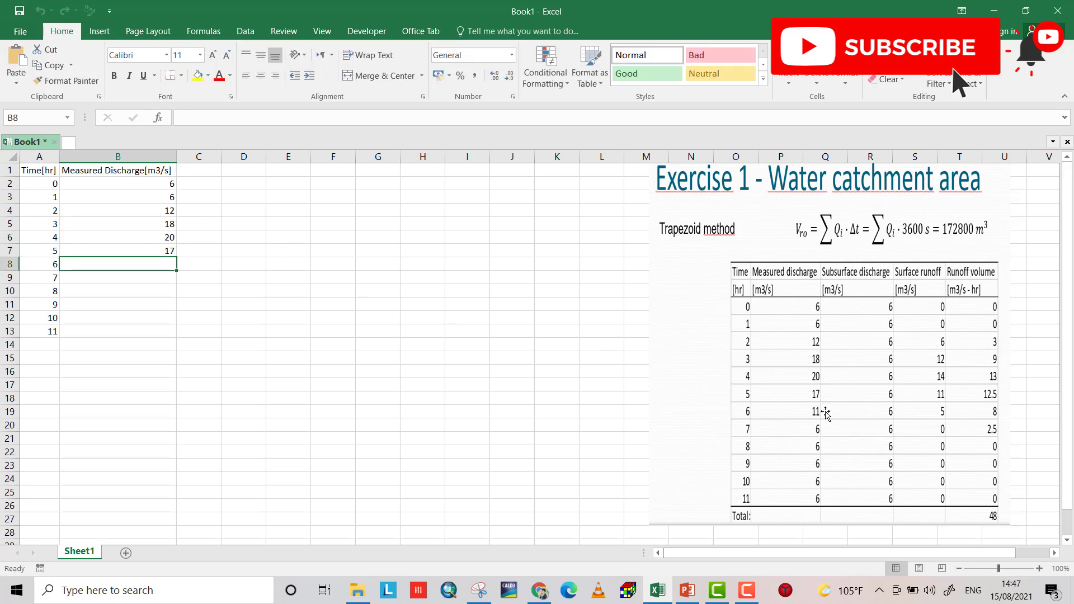
{"action": "type", "text": "11"}
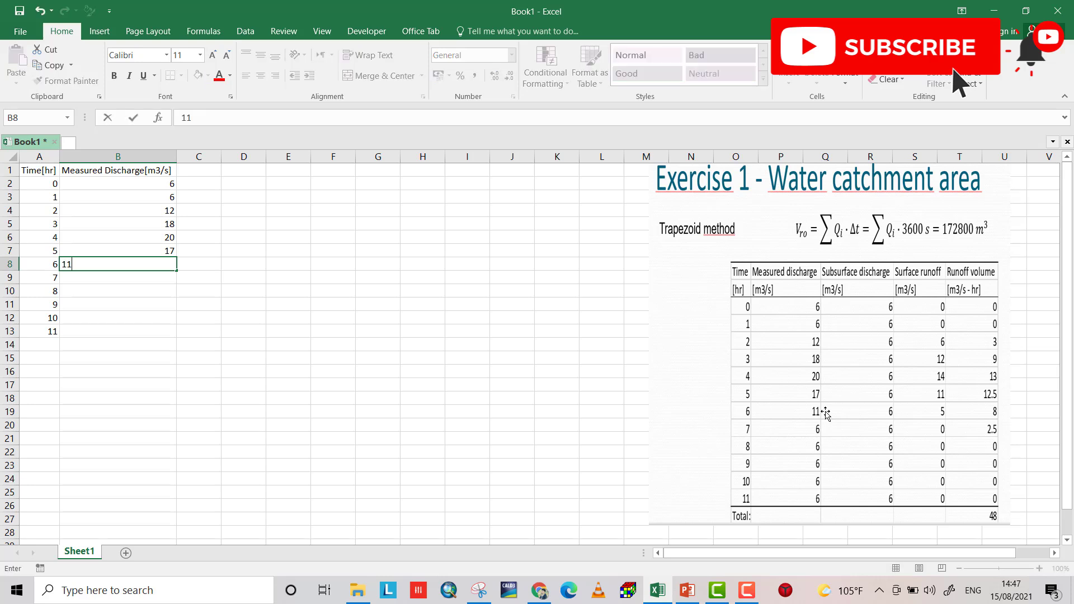
{"action": "key", "text": "Return"}
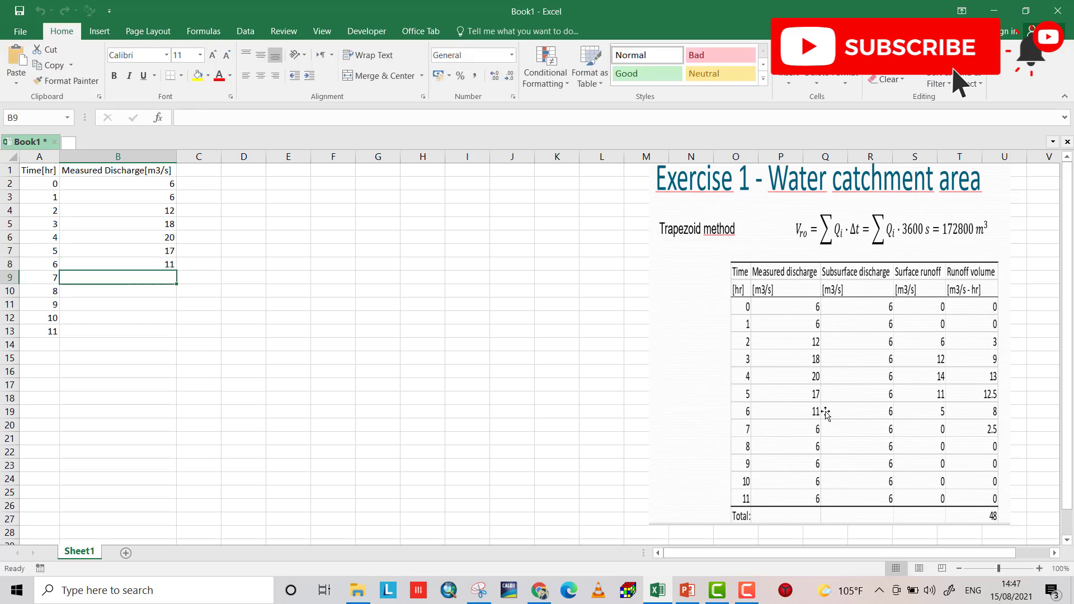
- Enter a measured discharge of 6 for hour 7 and copy it down through hour 11
{"action": "type", "text": "6"}
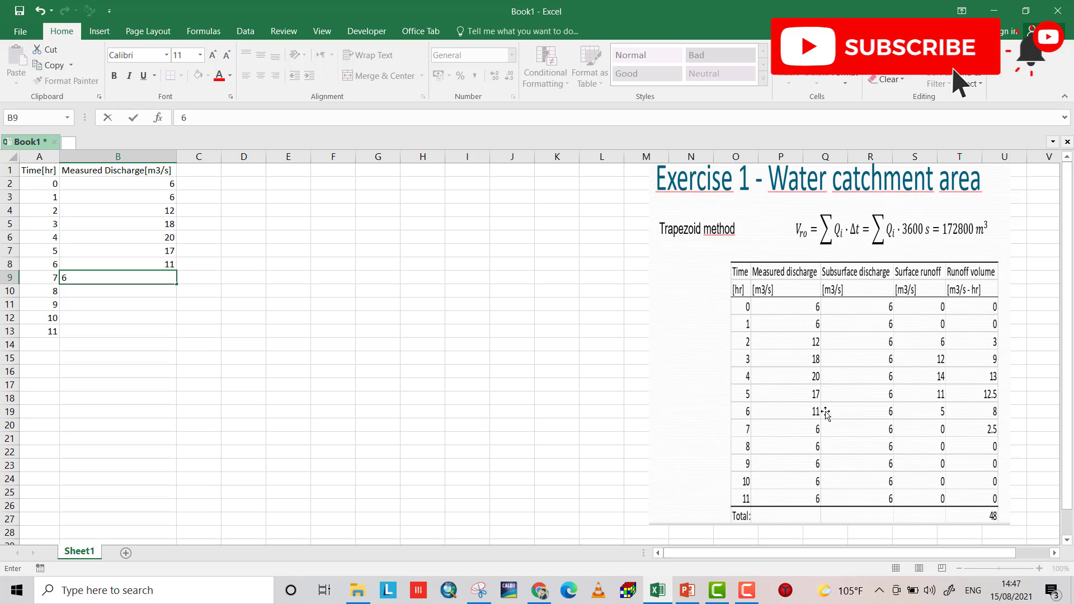
{"action": "key", "text": "Return"}
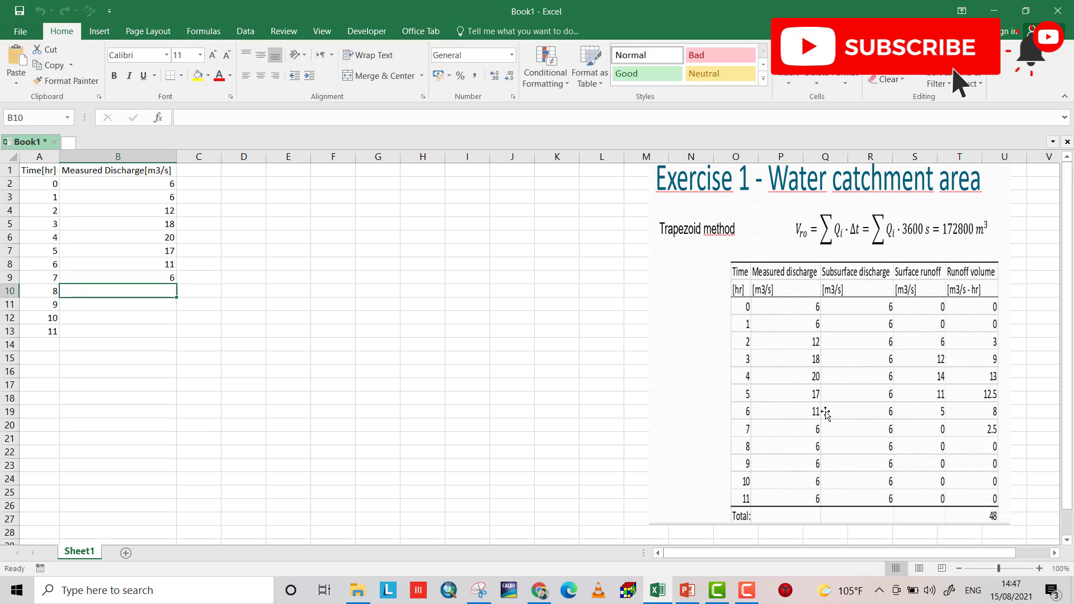
{"action": "left_click", "coordinate": [167, 277]}
{"action": "left_click_drag", "start_coordinate": [175, 284], "coordinate": [185, 335]}
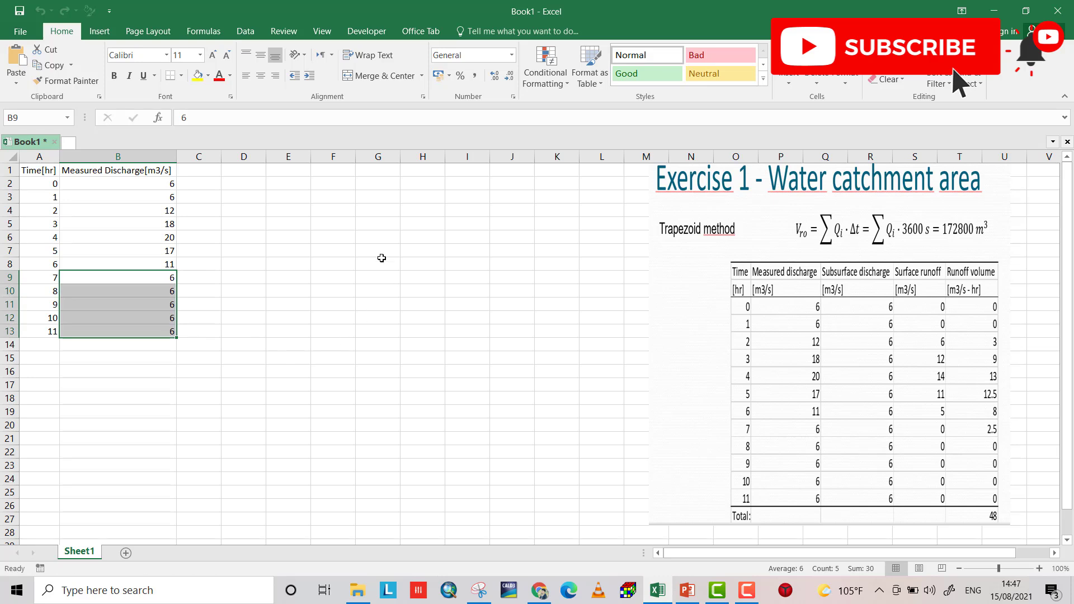
- Review the flood wave chart in PowerPoint and head column C in Excel with Subsurface discharge [m3/s]
{"action": "left_click", "coordinate": [203, 169]}
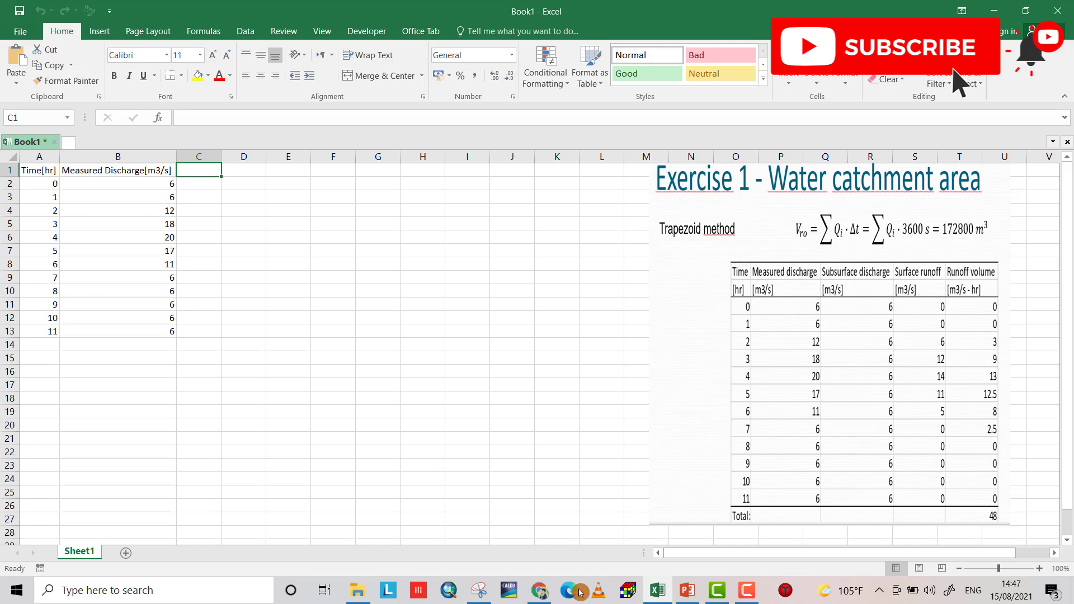
{"action": "left_click", "coordinate": [688, 590]}
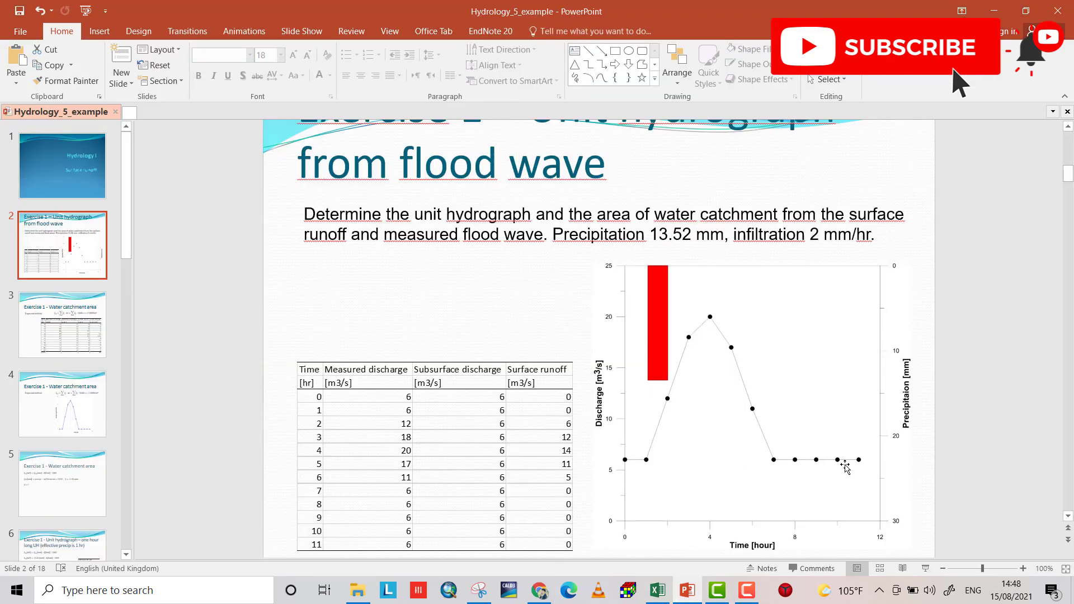
{"action": "mouse_move", "coordinate": [747, 589]}
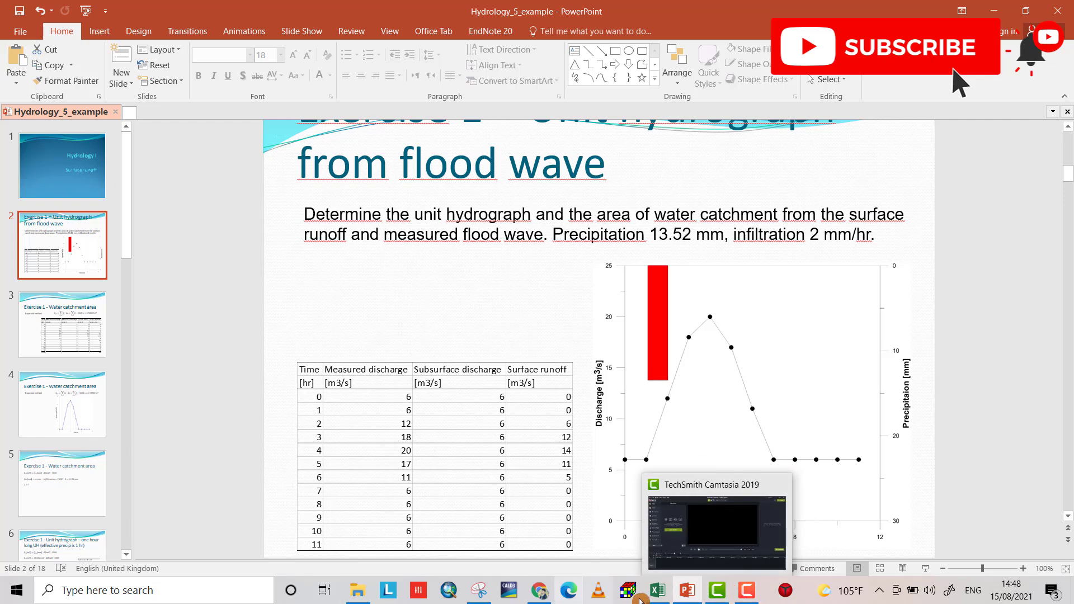
{"action": "left_click", "coordinate": [659, 598]}
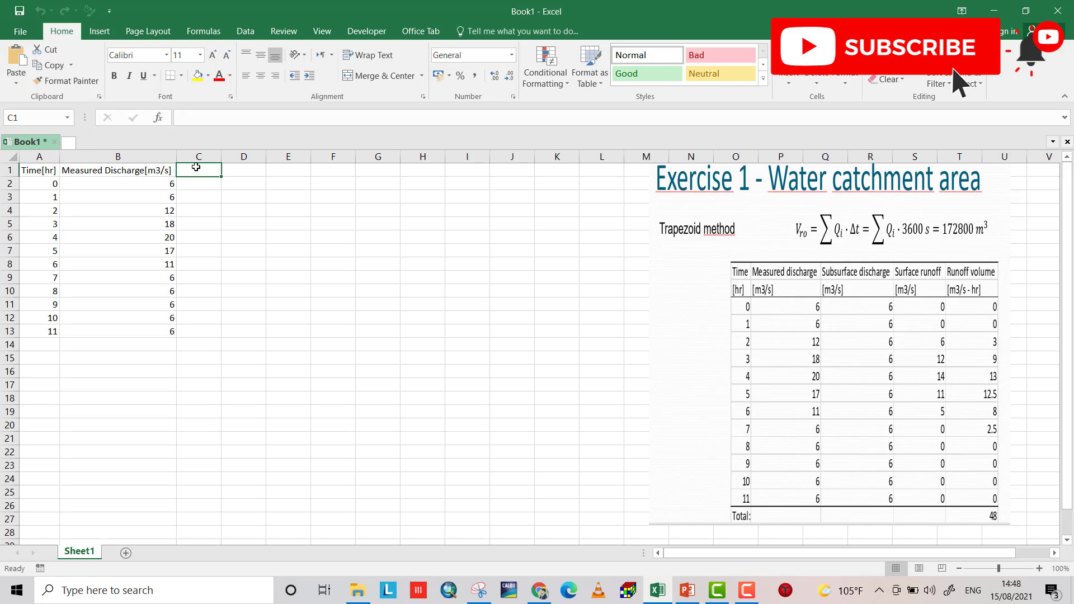
{"action": "type", "text": "Subs"}
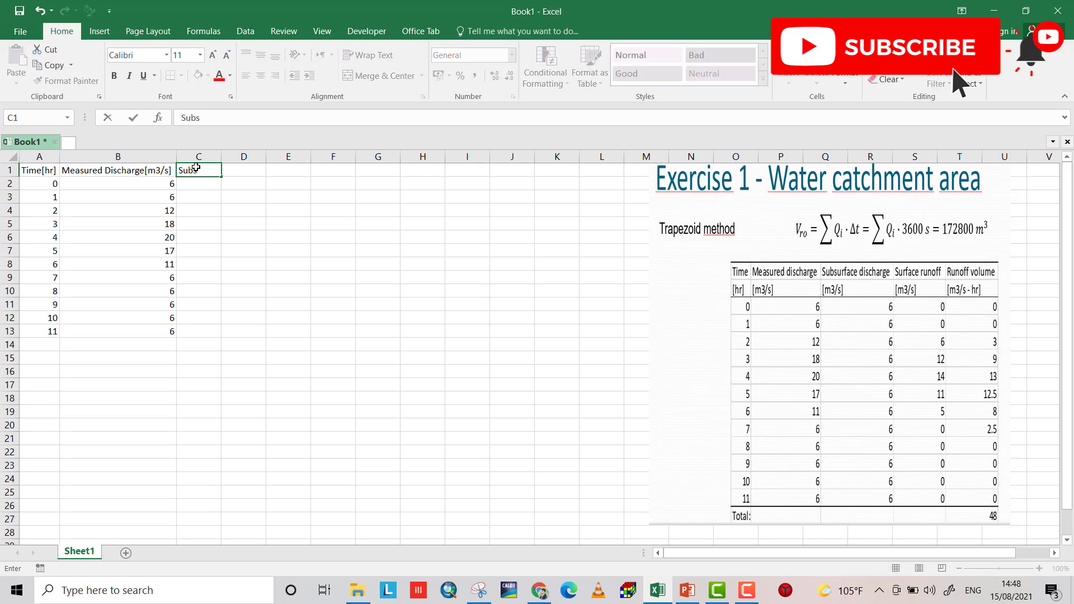
{"action": "type", "text": "urface discharge ["}
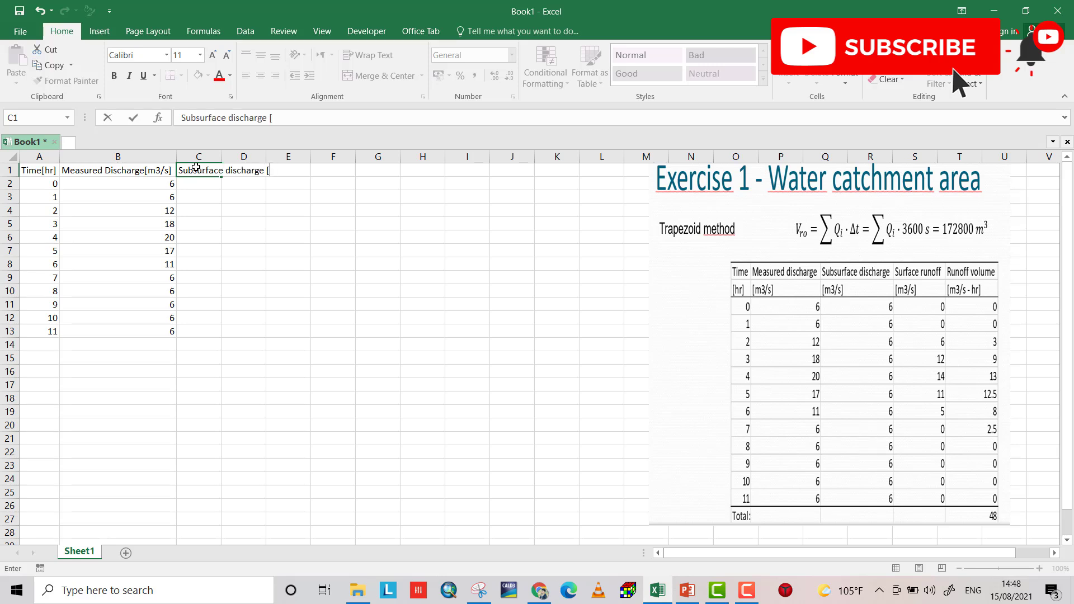
{"action": "type", "text": "m3/s"}
{"action": "key", "text": "Return"}
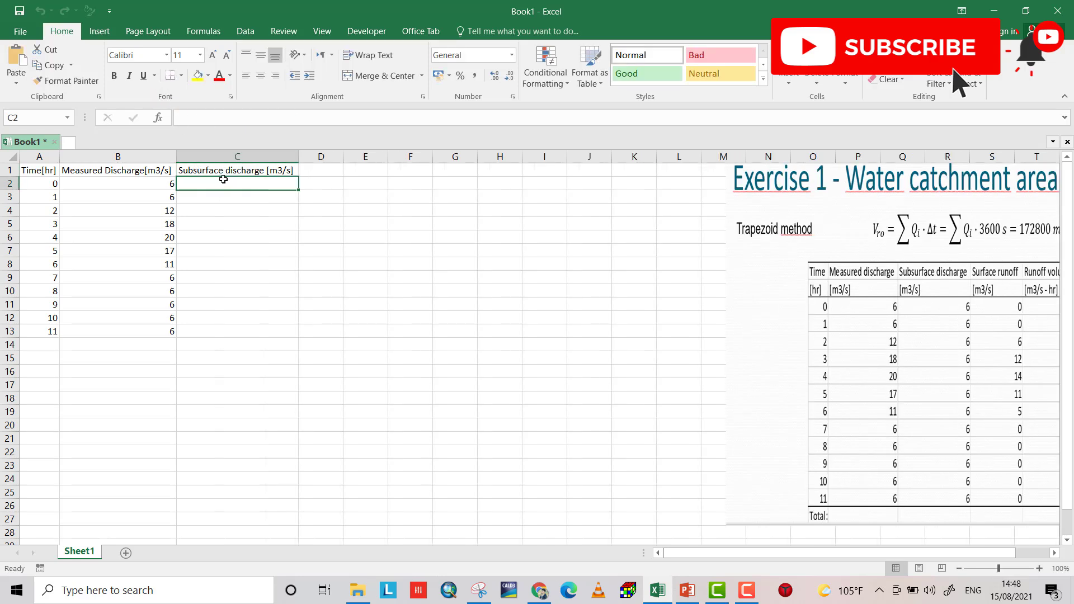
- Enter a subsurface discharge of 6 for hour 0 and copy it down through hour 11
{"action": "type", "text": "6"}
{"action": "key", "text": "Return"}
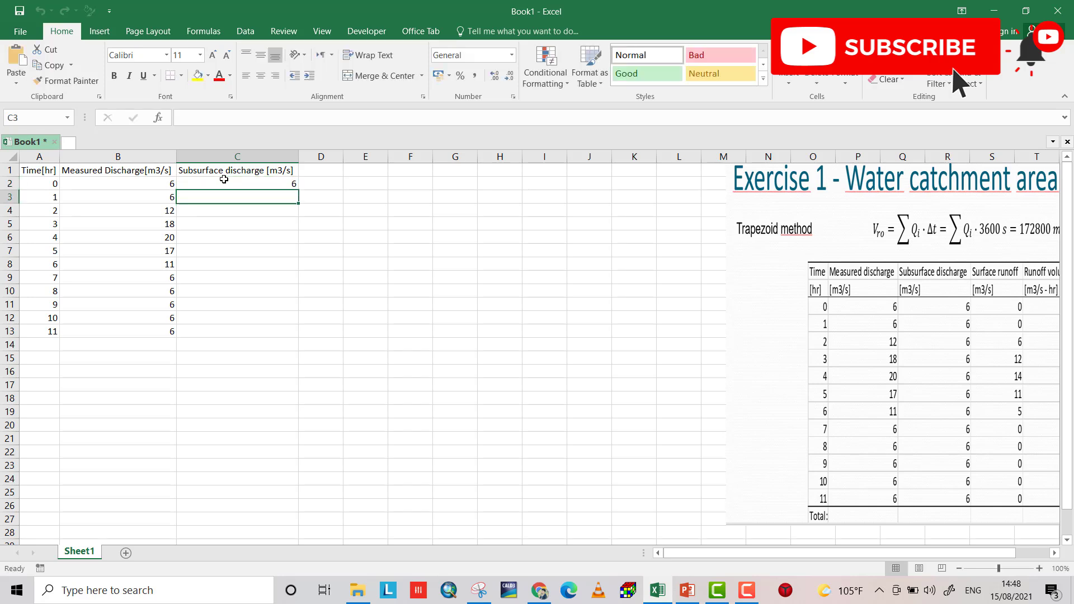
{"action": "left_click", "coordinate": [241, 182]}
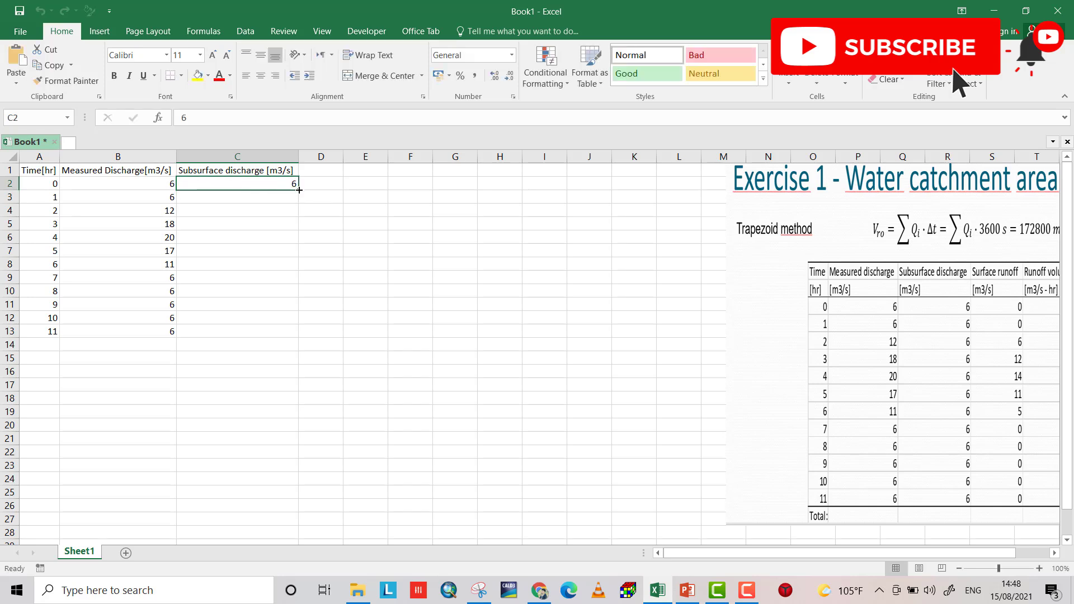
{"action": "left_click_drag", "start_coordinate": [299, 190], "coordinate": [301, 319]}
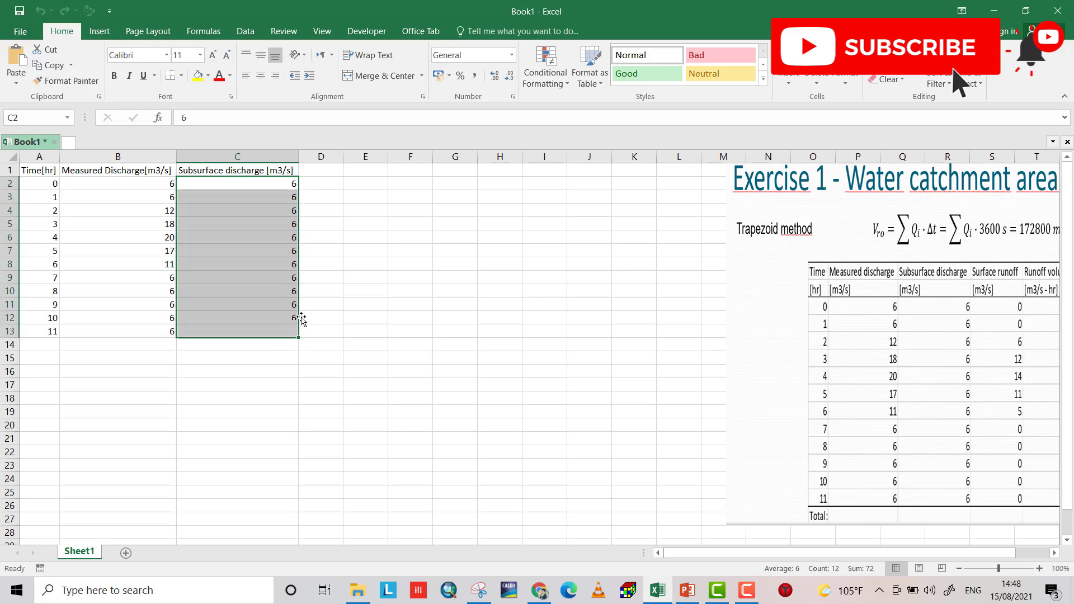
- Add the heading Runoff discharge [m3/s] in cell D1
{"action": "left_click", "coordinate": [322, 169]}
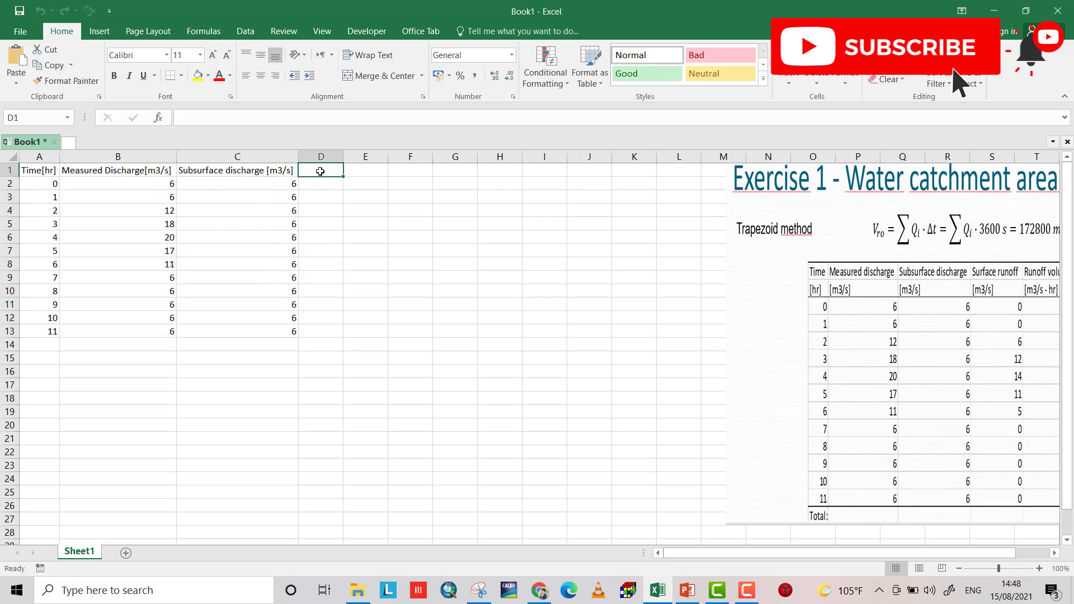
{"action": "type", "text": "R"}
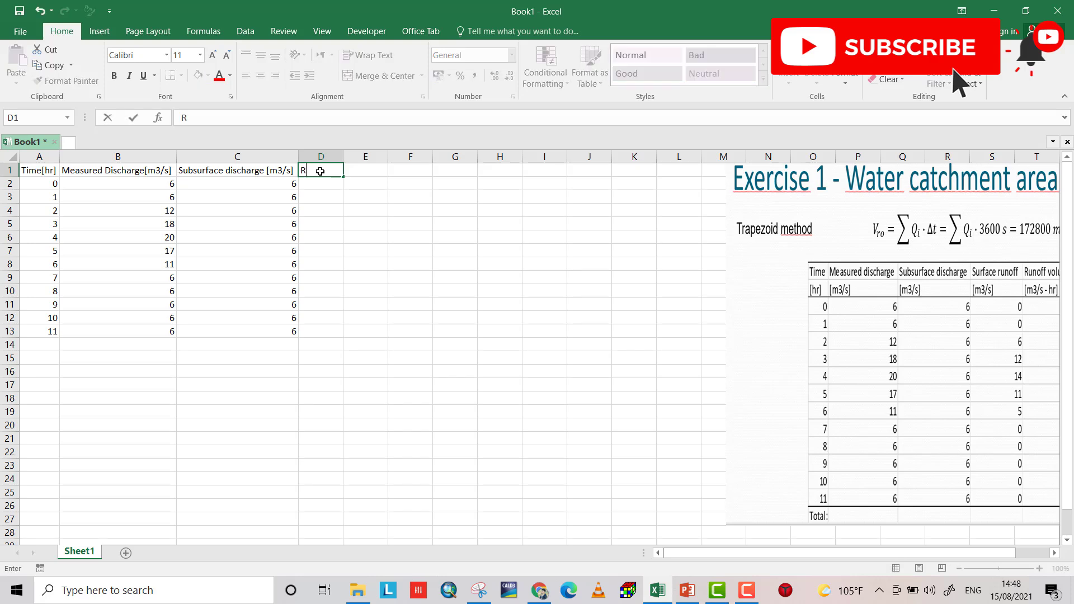
{"action": "type", "text": "unoff discharge [m3/"}
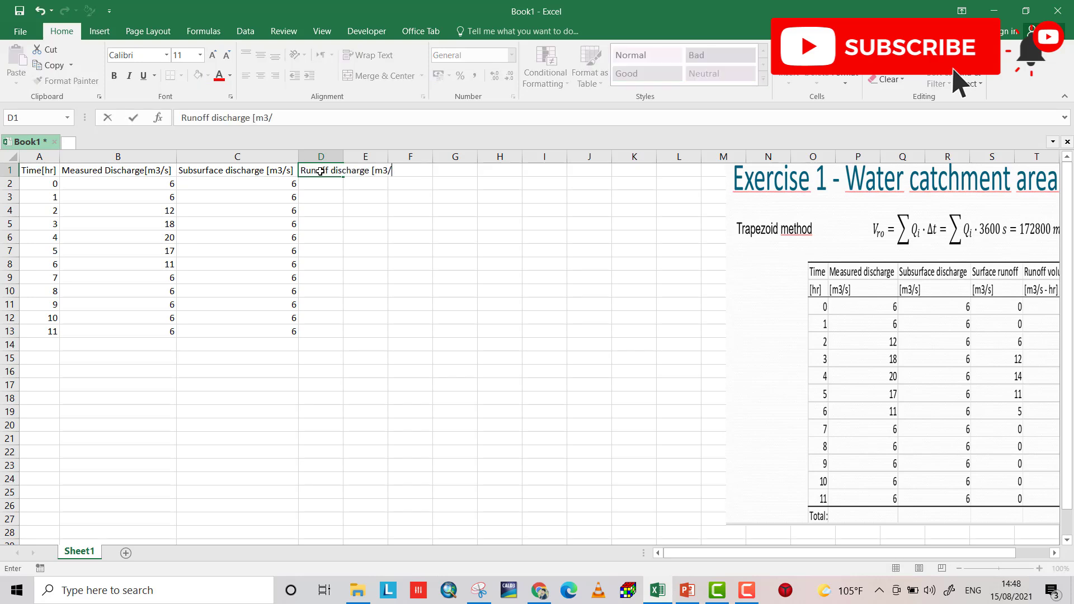
{"action": "type", "text": "s]"}
{"action": "key", "text": "Return"}
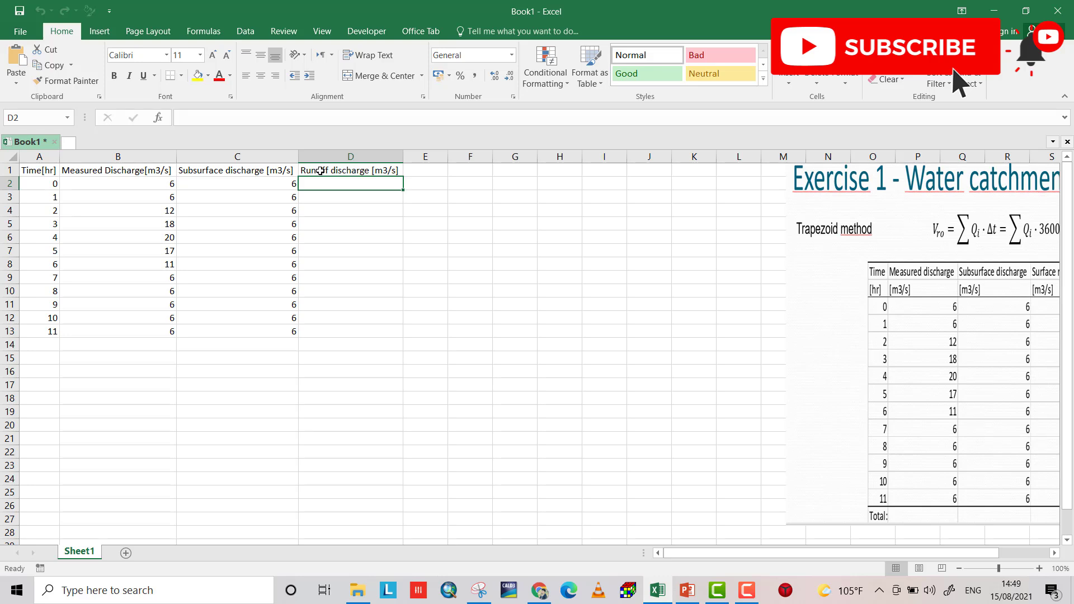
- Calculate runoff discharge in D2 as measured minus subsurface discharge with =B2-C2 and copy the formula down through hour 11
{"action": "type", "text": "="}
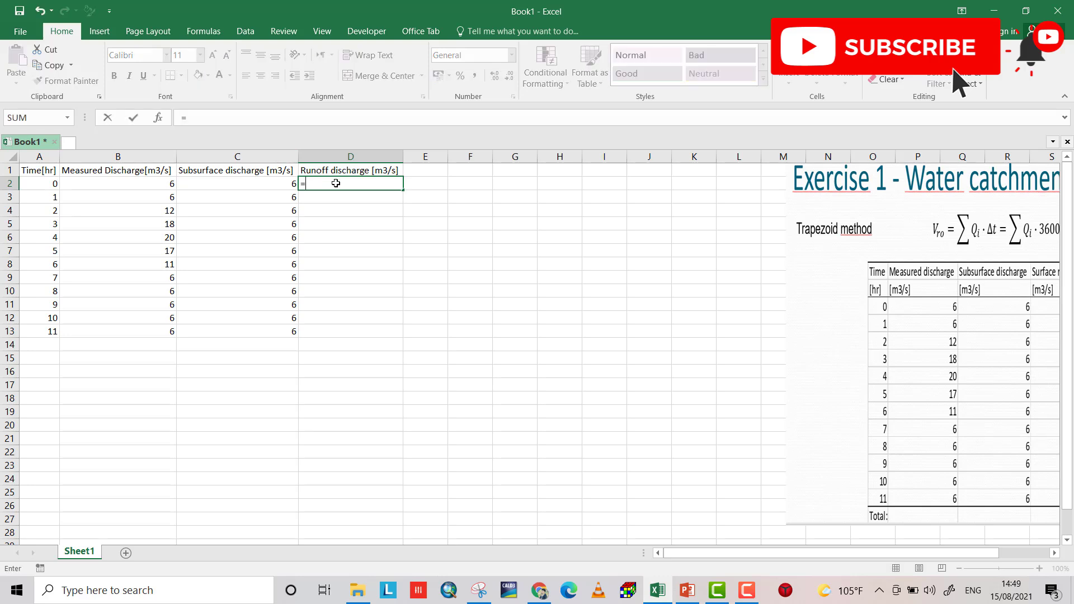
{"action": "left_click", "coordinate": [161, 185]}
{"action": "type", "text": "-"}
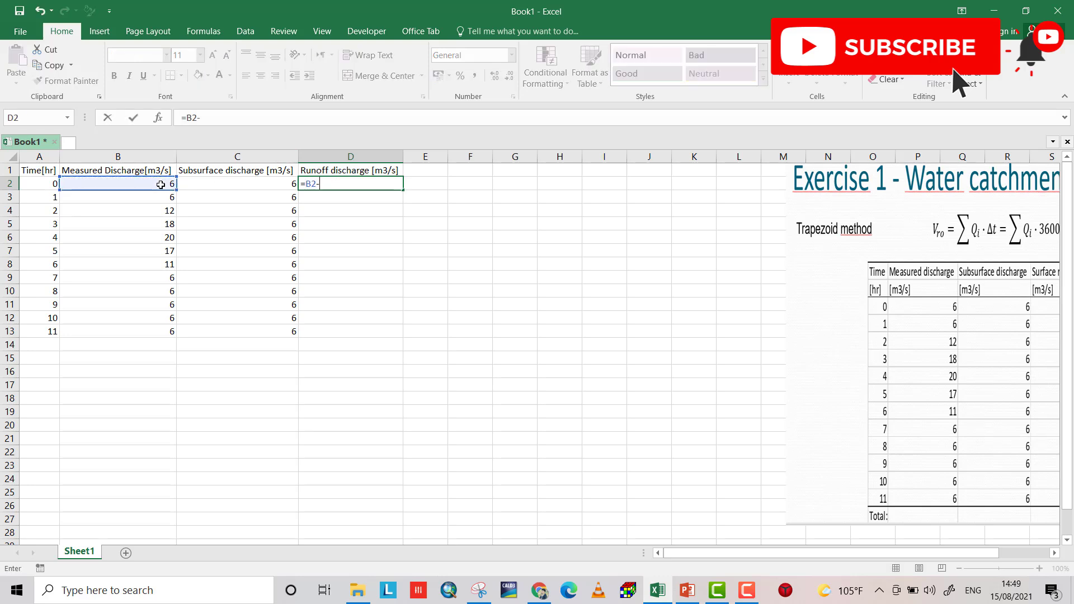
{"action": "left_click", "coordinate": [248, 186]}
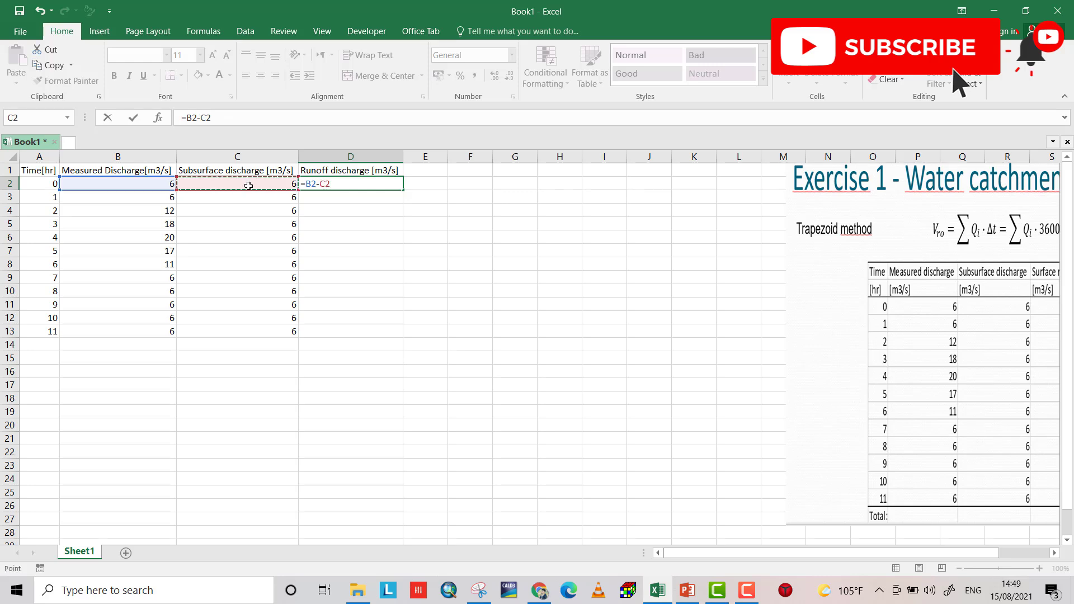
{"action": "key", "text": "Return"}
{"action": "left_click", "coordinate": [364, 184]}
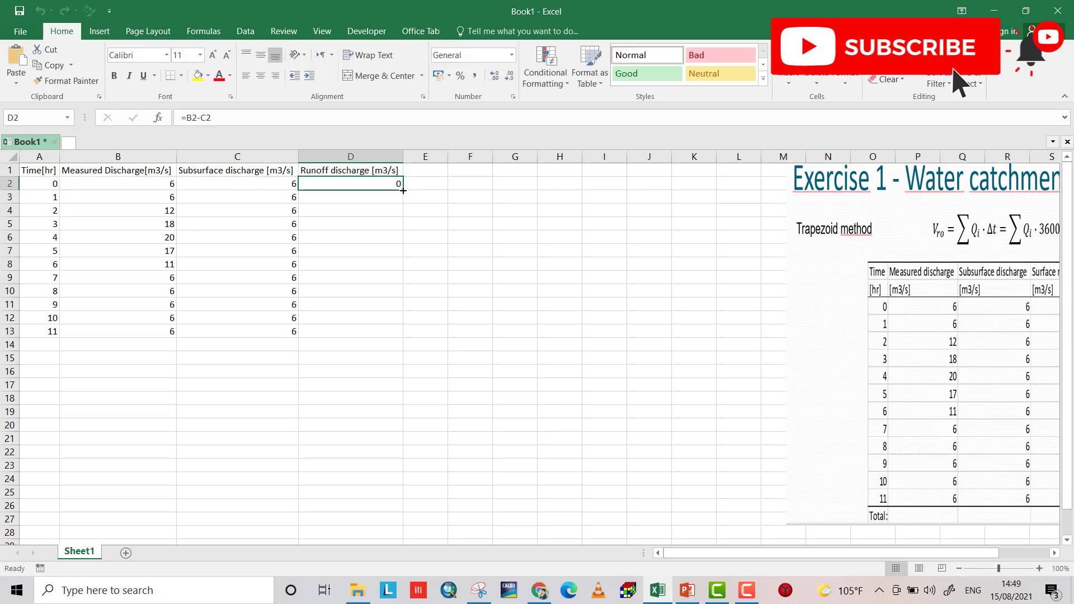
{"action": "left_click_drag", "start_coordinate": [402, 190], "coordinate": [392, 336]}
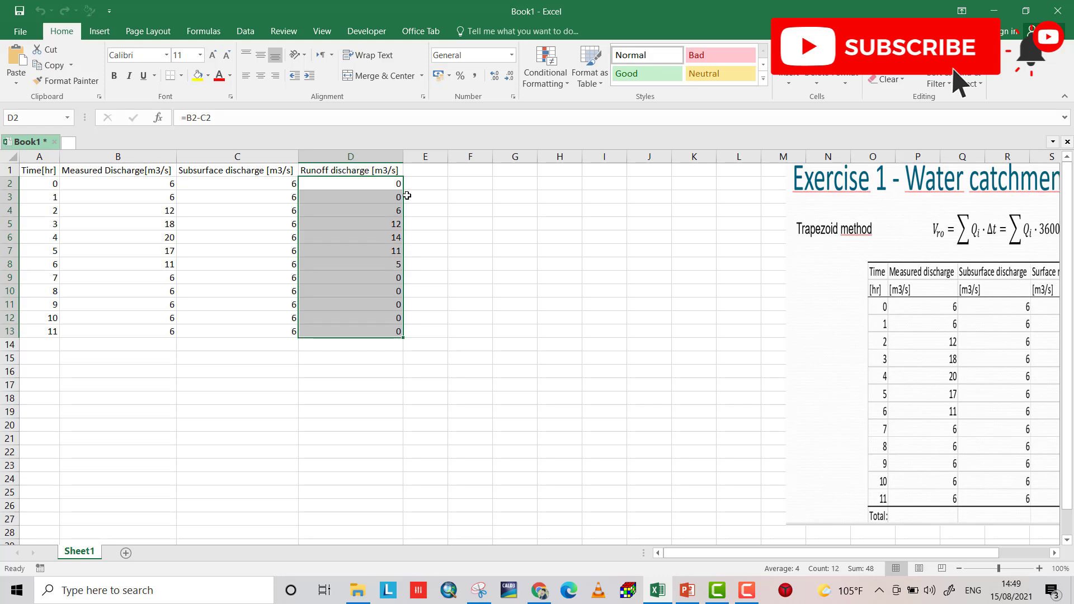
- Add the heading Runoff volume [m3/s-hr] in cell E1
{"action": "left_click", "coordinate": [424, 168]}
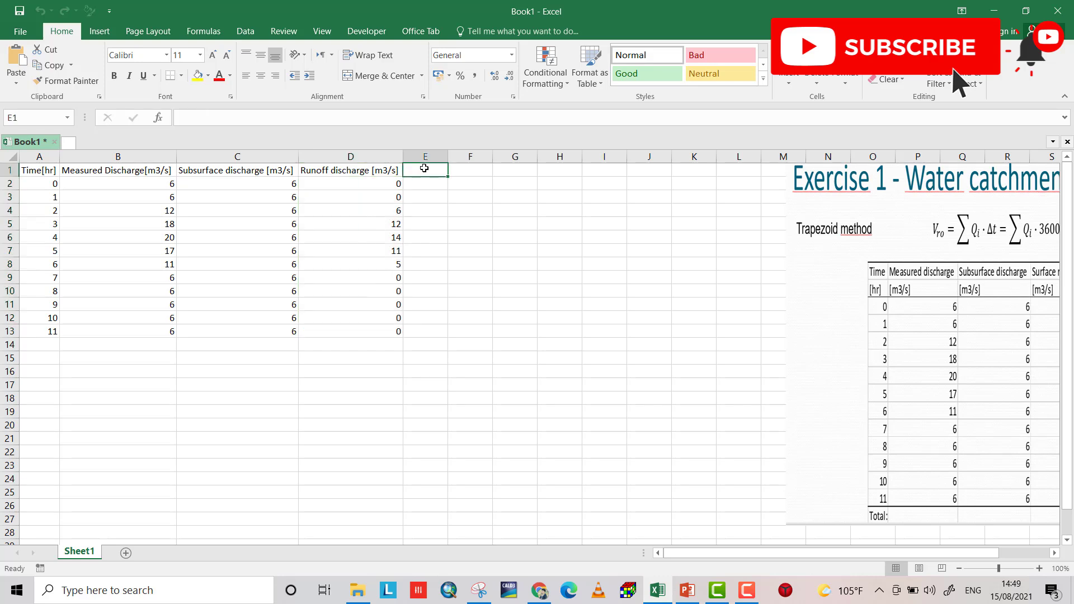
{"action": "type", "text": "Runoff volume [m3/"}
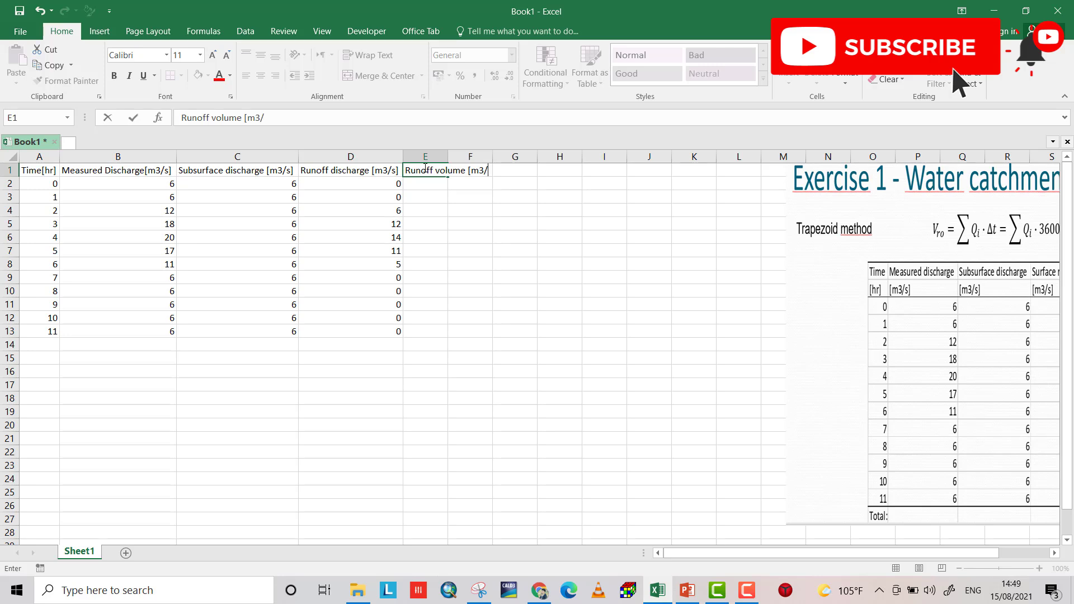
{"action": "type", "text": "hr]"}
{"action": "key", "text": "Return"}
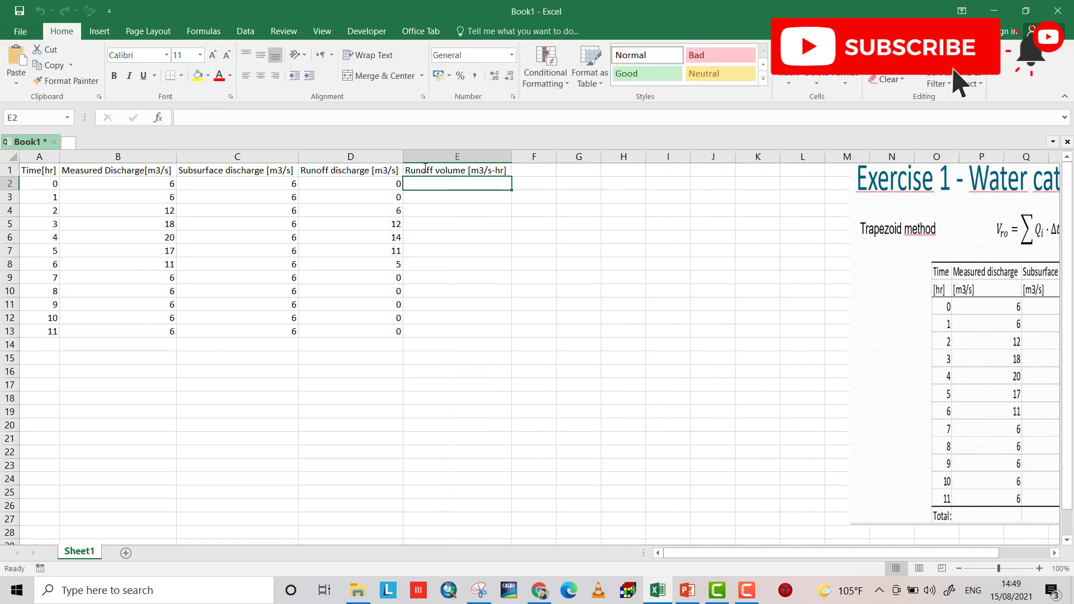
- Check the trapezoid method slide in PowerPoint, and in Excel enter =(D2+D3)/2 in E3 and copy it down through hour 11
{"action": "left_click", "coordinate": [688, 590]}
{"action": "left_click", "coordinate": [115, 397]}
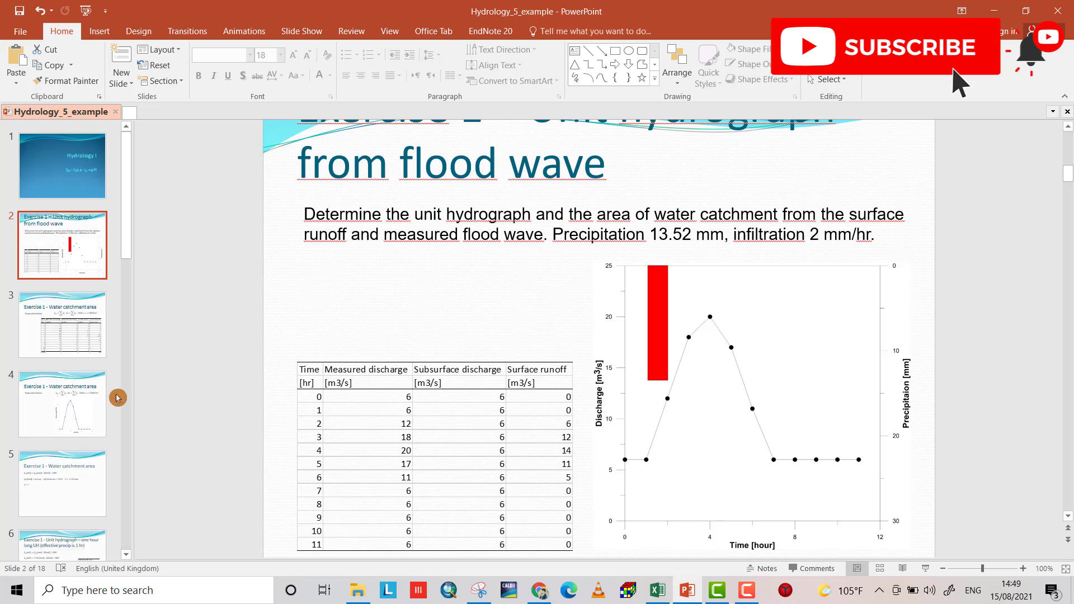
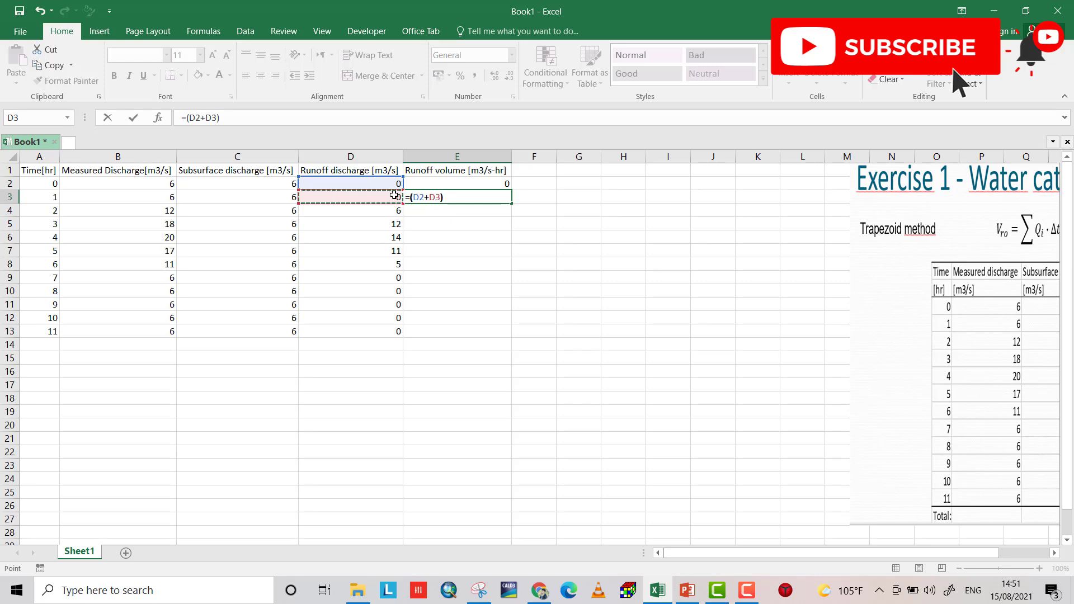
{"action": "type", "text": "/"}
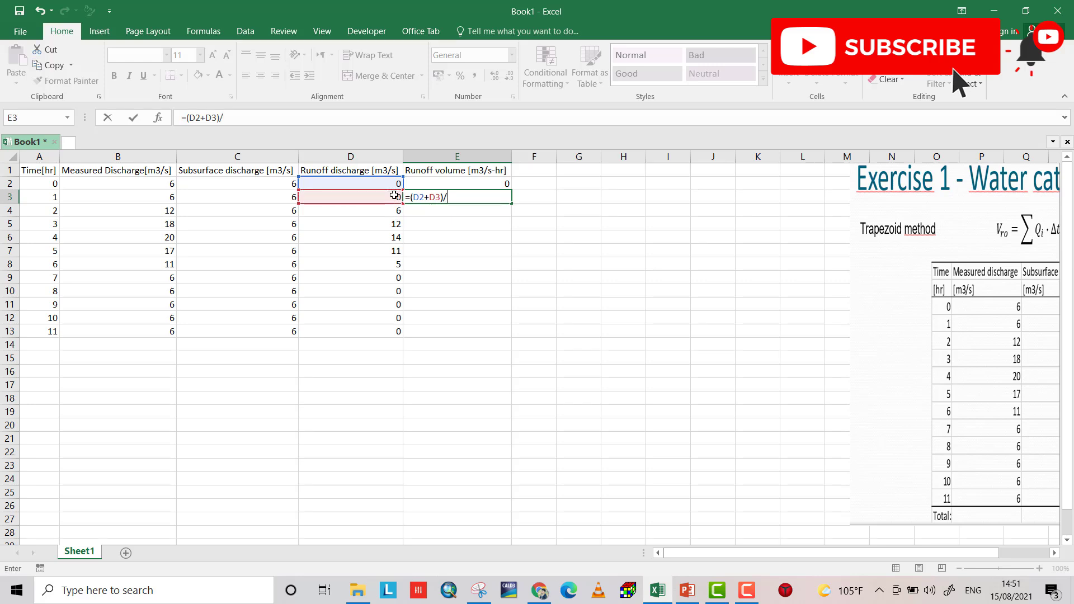
{"action": "type", "text": "2"}
{"action": "key", "text": "Return"}
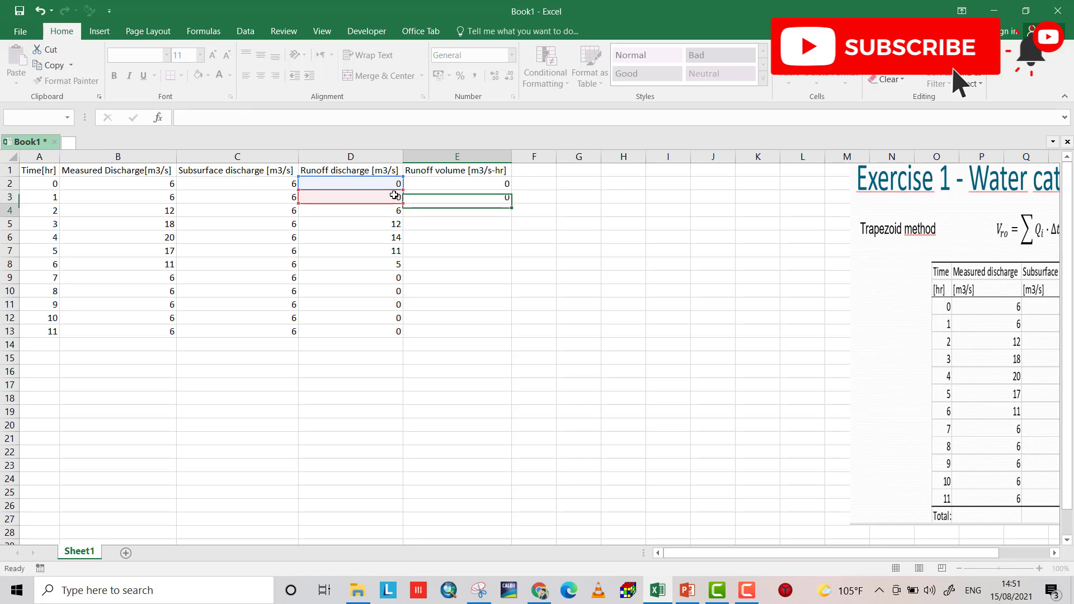
{"action": "left_click", "coordinate": [490, 197]}
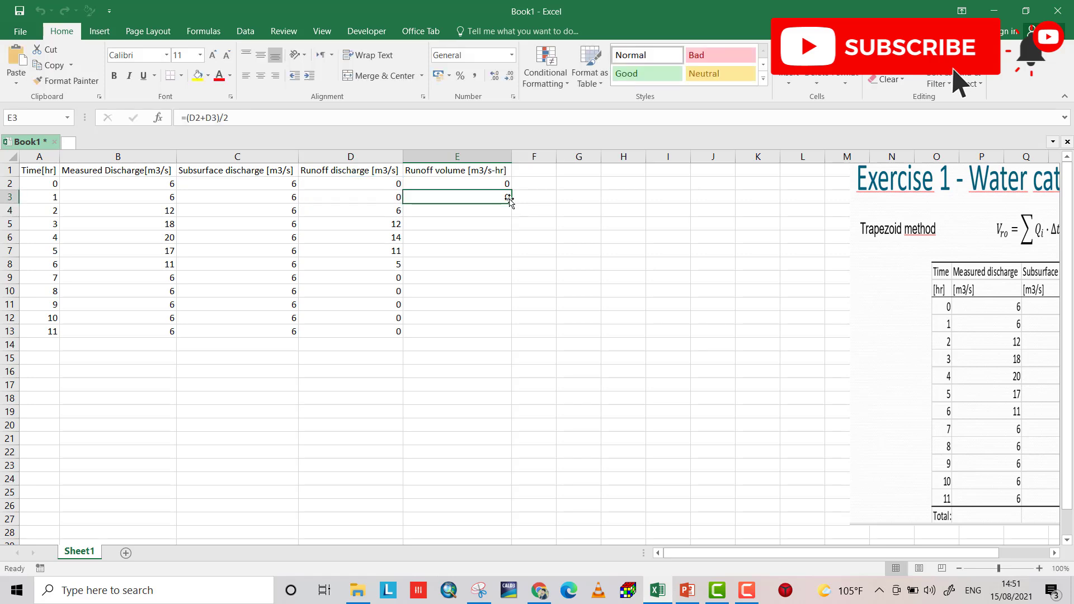
{"action": "left_click_drag", "start_coordinate": [510, 203], "coordinate": [506, 335]}
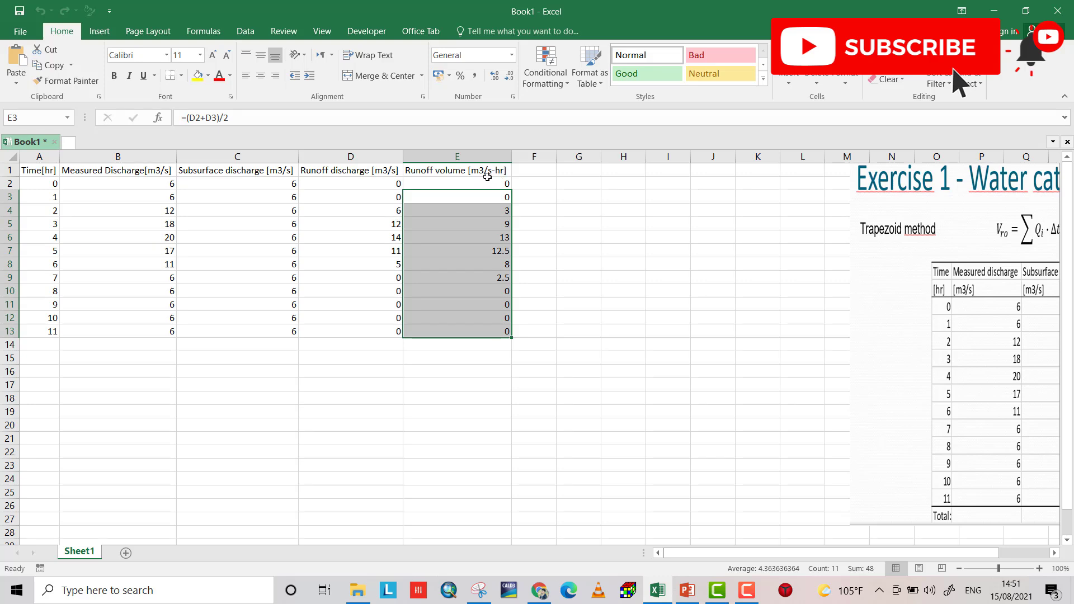
- Add the heading runoff volume[m3] in cell F1
{"action": "left_click", "coordinate": [527, 170]}
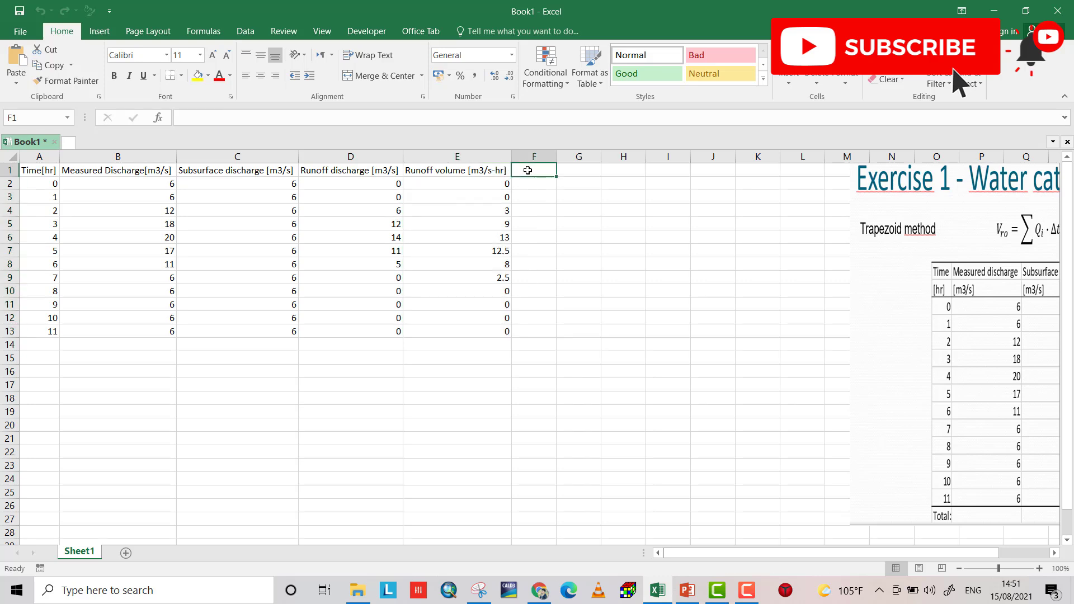
{"action": "type", "text": "ru"}
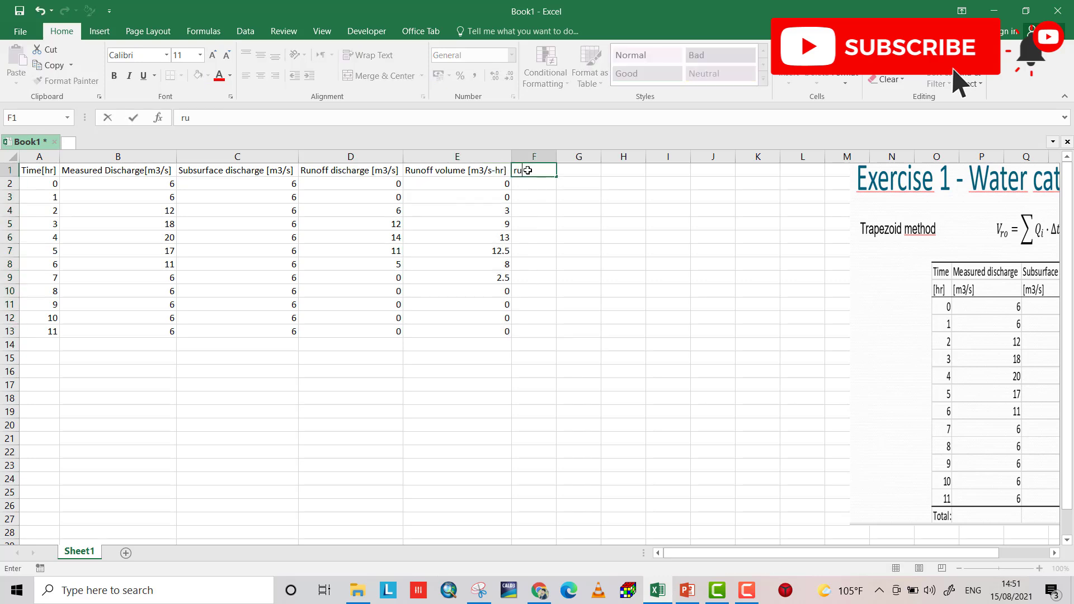
{"action": "type", "text": "noff volume[m3]"}
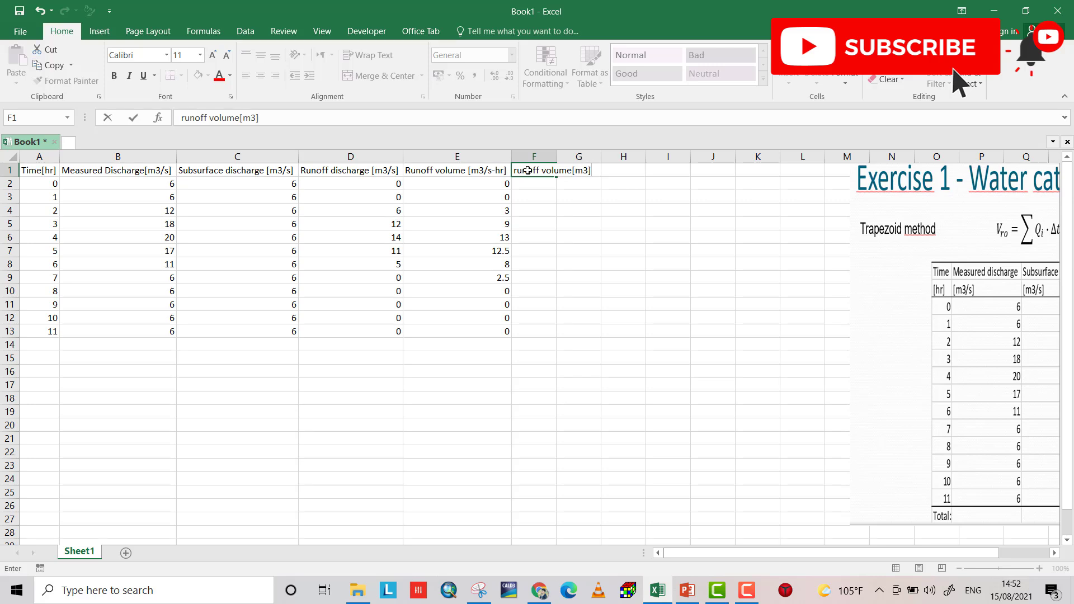
{"action": "key", "text": "Return"}
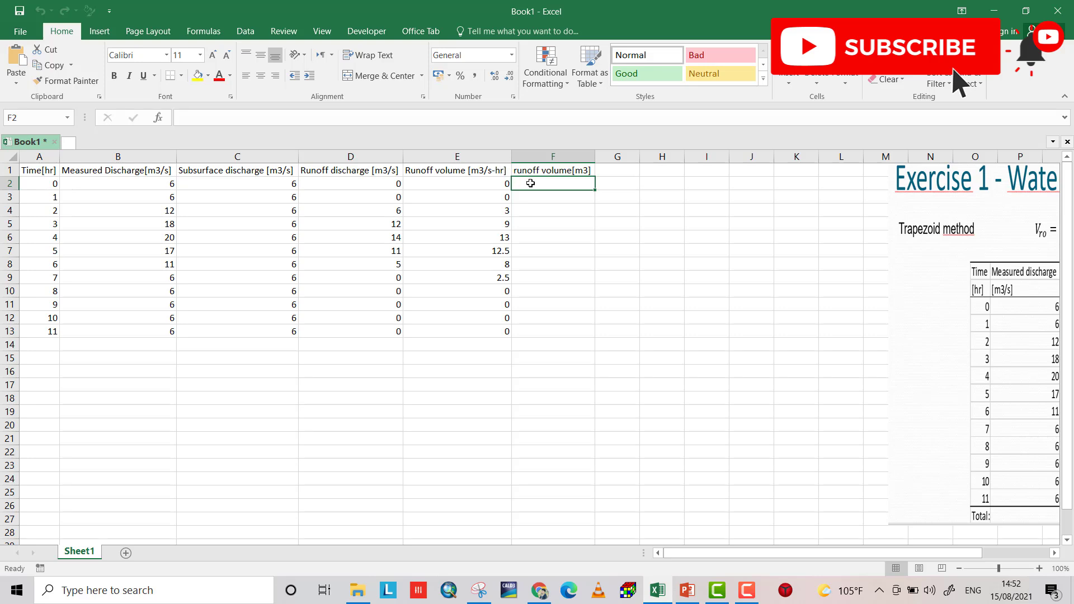
- Convert the runoff volume to cubic metres with =E2*3600 in F2 and copy the formula down through hour 11
{"action": "type", "text": "="}
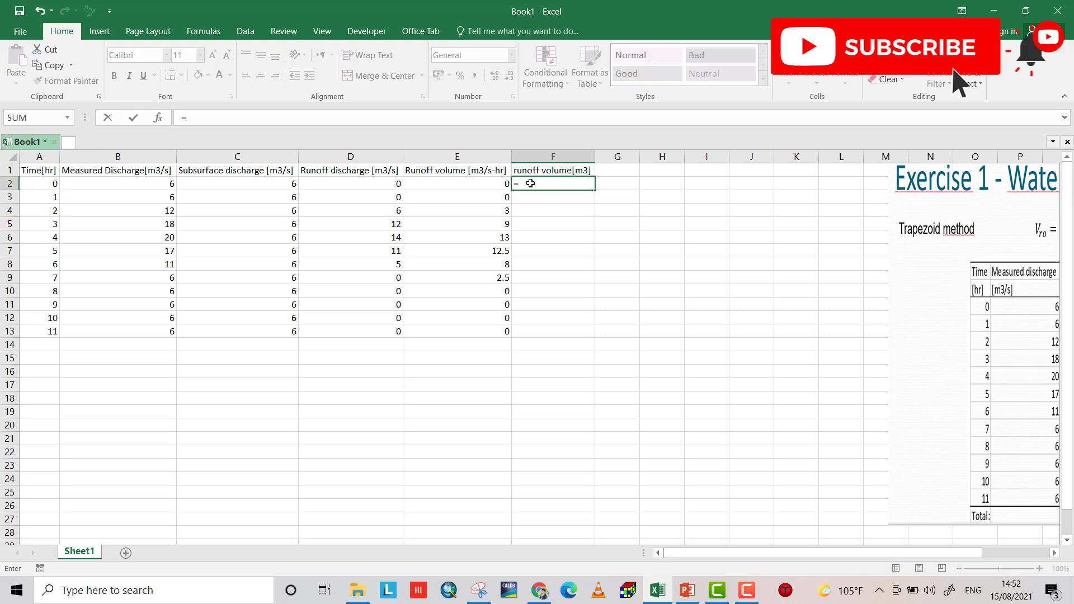
{"action": "left_click", "coordinate": [498, 181]}
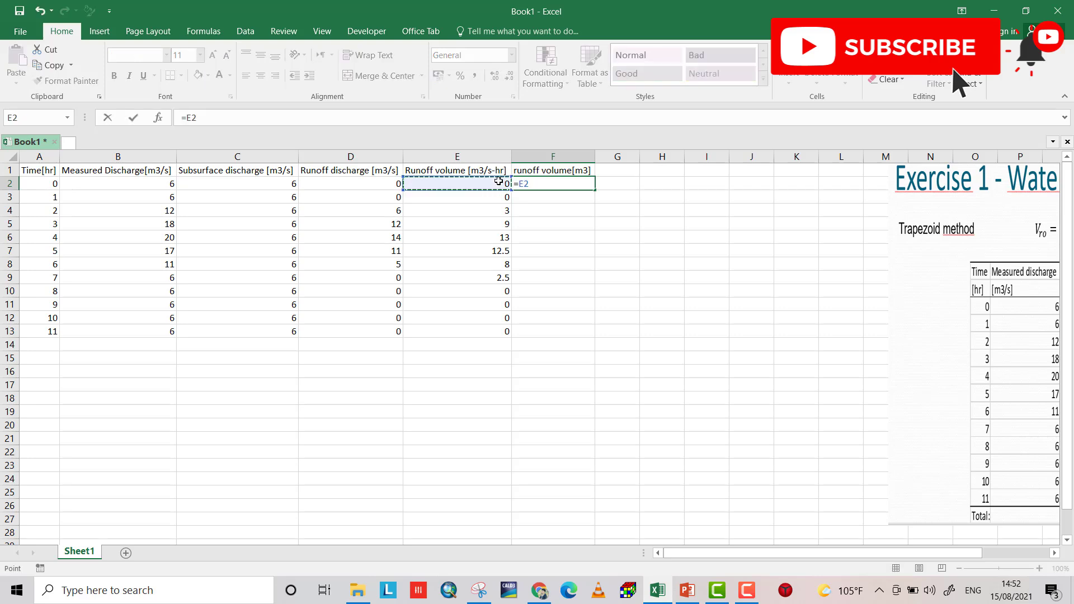
{"action": "type", "text": "*36"}
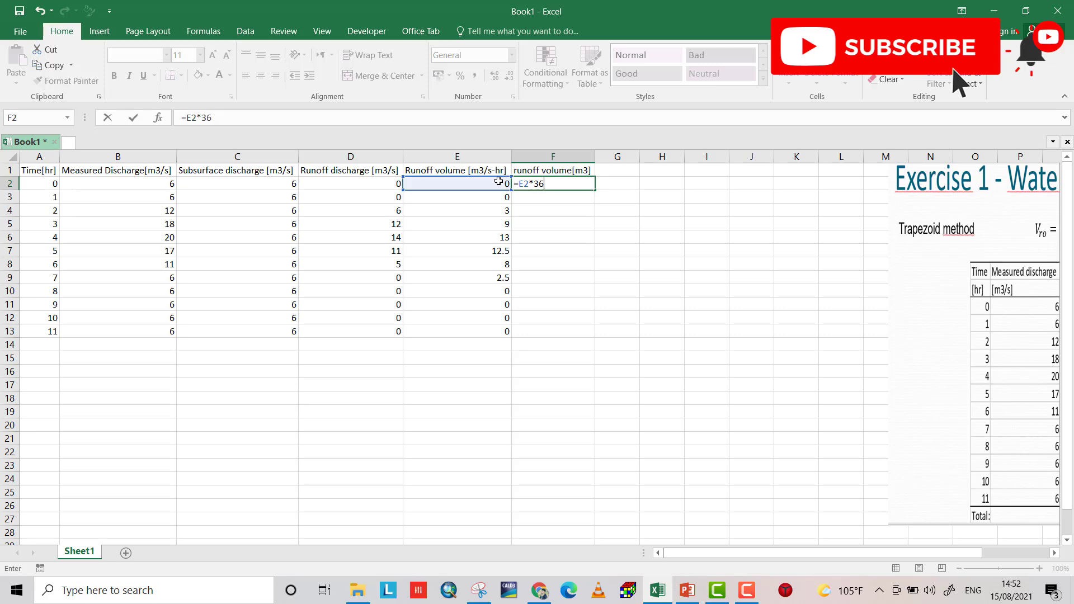
{"action": "type", "text": "00"}
{"action": "key", "text": "Return"}
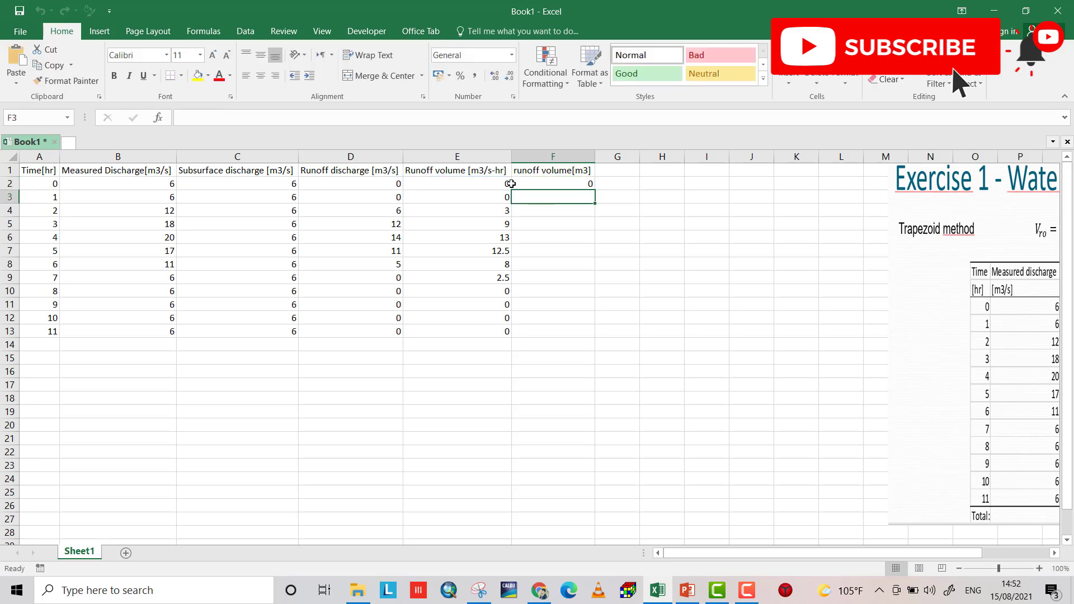
{"action": "left_click", "coordinate": [541, 184]}
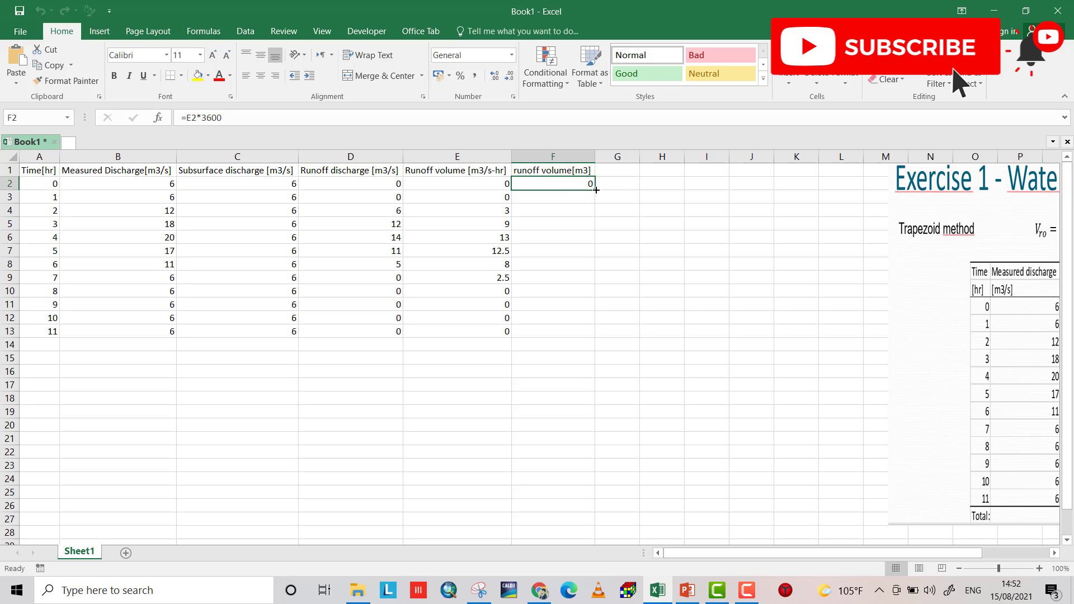
{"action": "left_click_drag", "start_coordinate": [596, 189], "coordinate": [584, 338]}
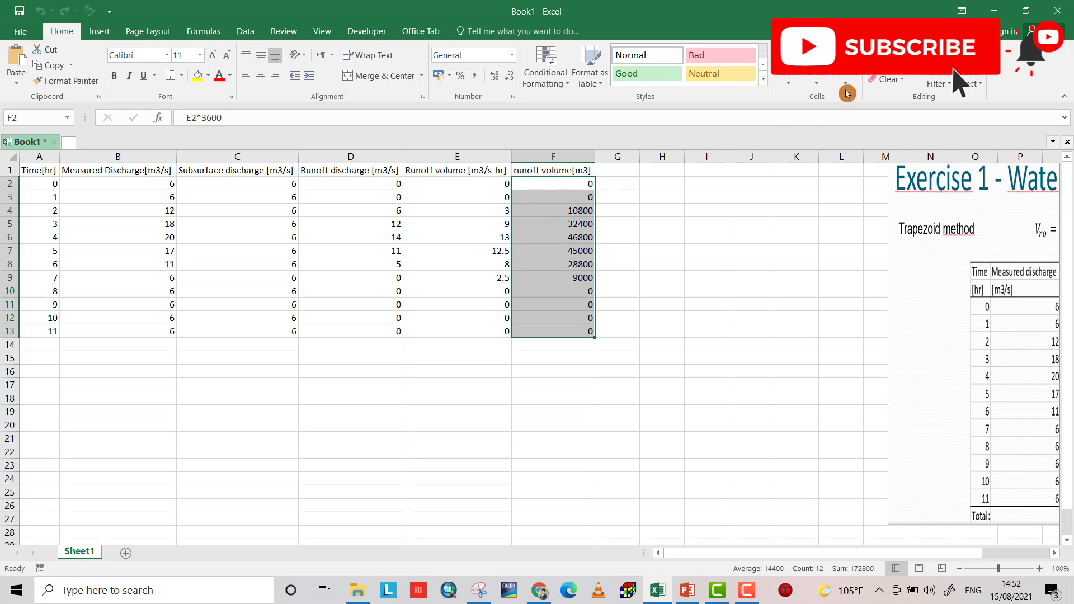
- Total the cubic-metre runoff volumes in F14 with AutoSum and enter the unit m3 beside the total in G14
{"action": "left_click", "coordinate": [883, 51]}
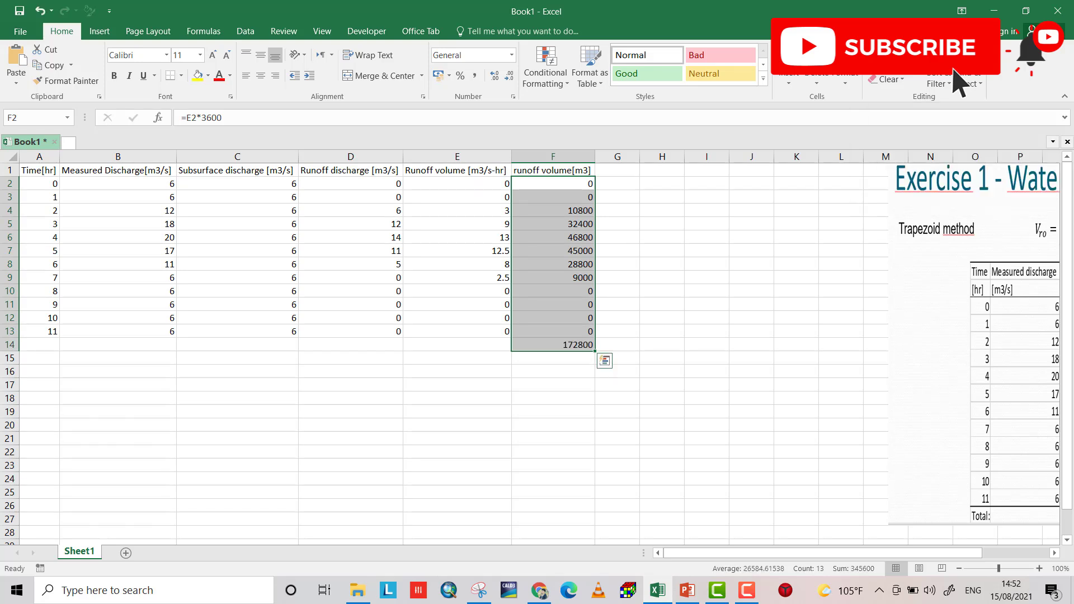
{"action": "left_click", "coordinate": [605, 344]}
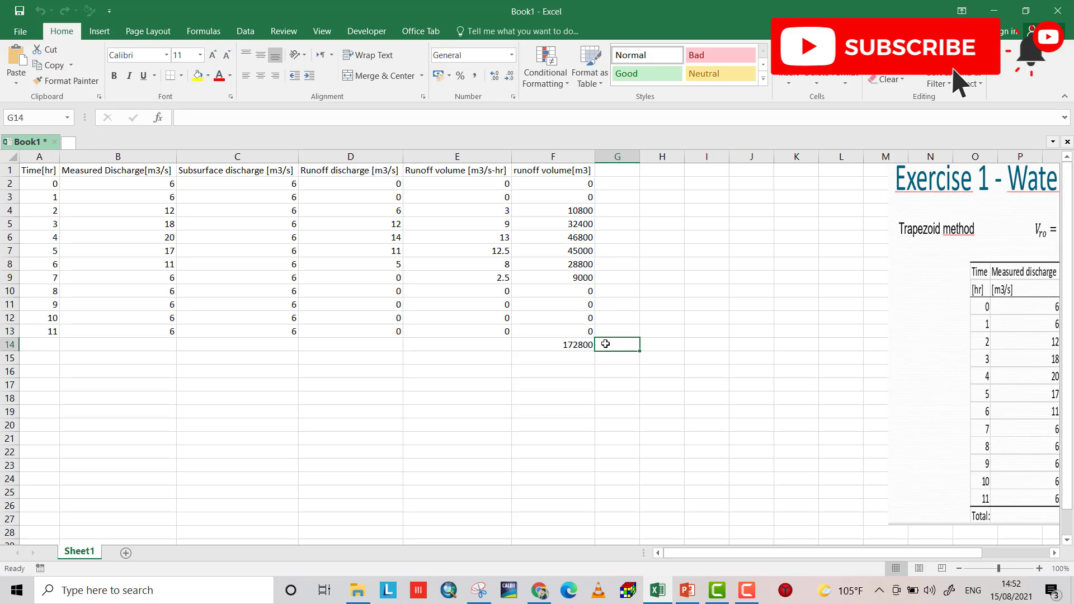
{"action": "type", "text": "m3"}
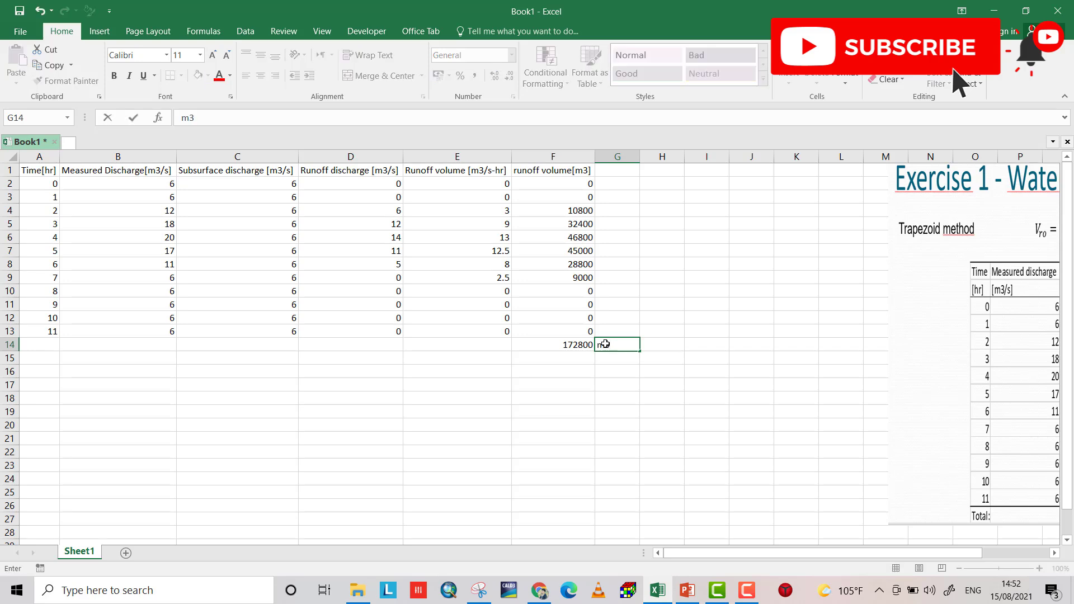
{"action": "key", "text": "Return"}
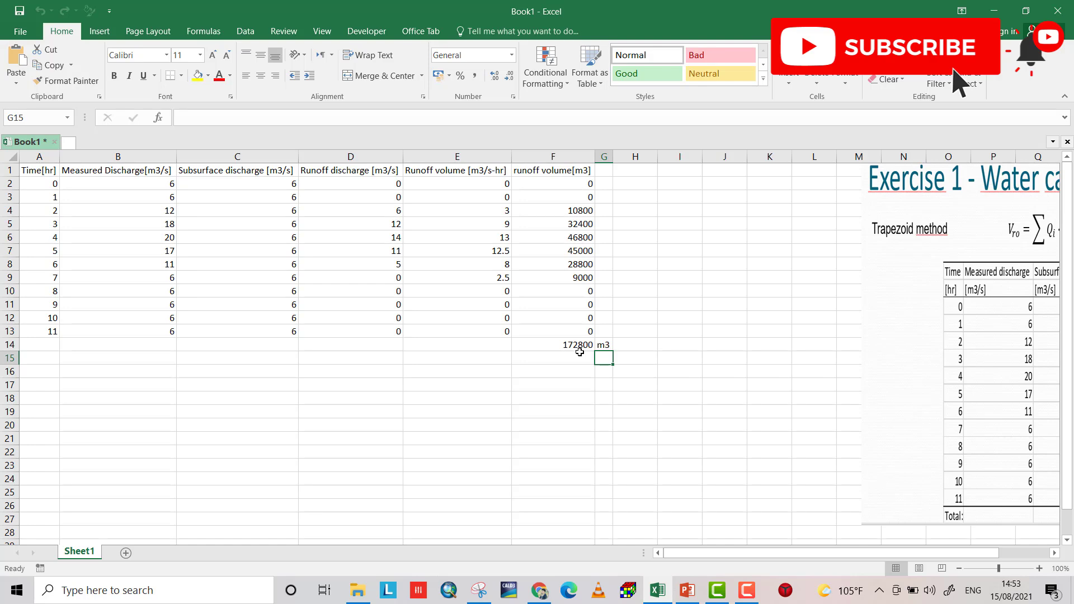
- Review the flood wave exercise statement on slide 2 in PowerPoint and add the label precipitation in cell E15 in Excel
{"action": "left_click", "coordinate": [688, 592]}
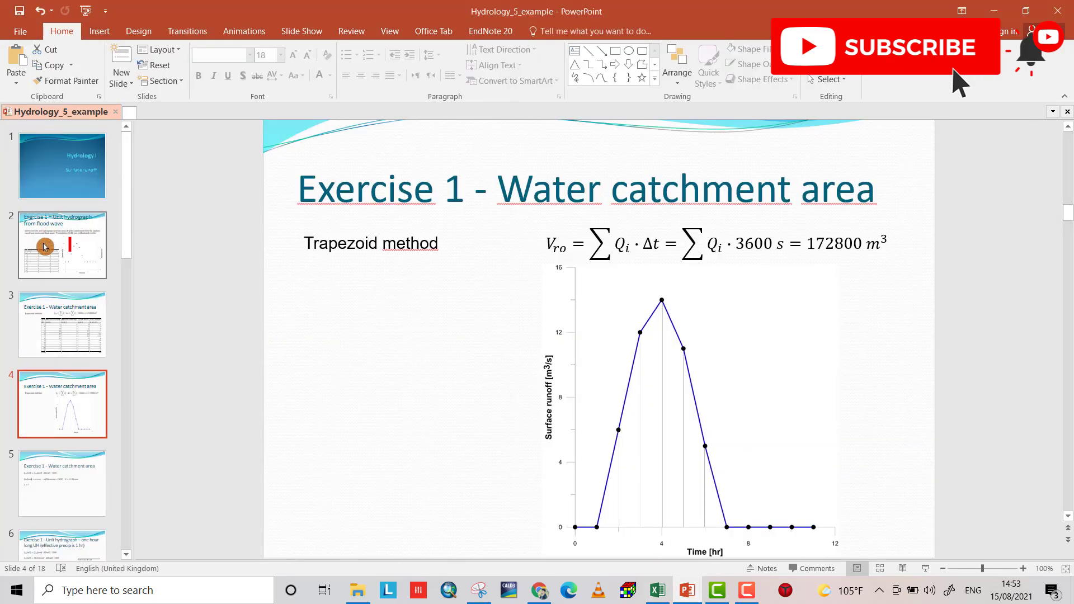
{"action": "scroll", "coordinate": [361, 322], "scroll_direction": "up", "scroll_amount": 3}
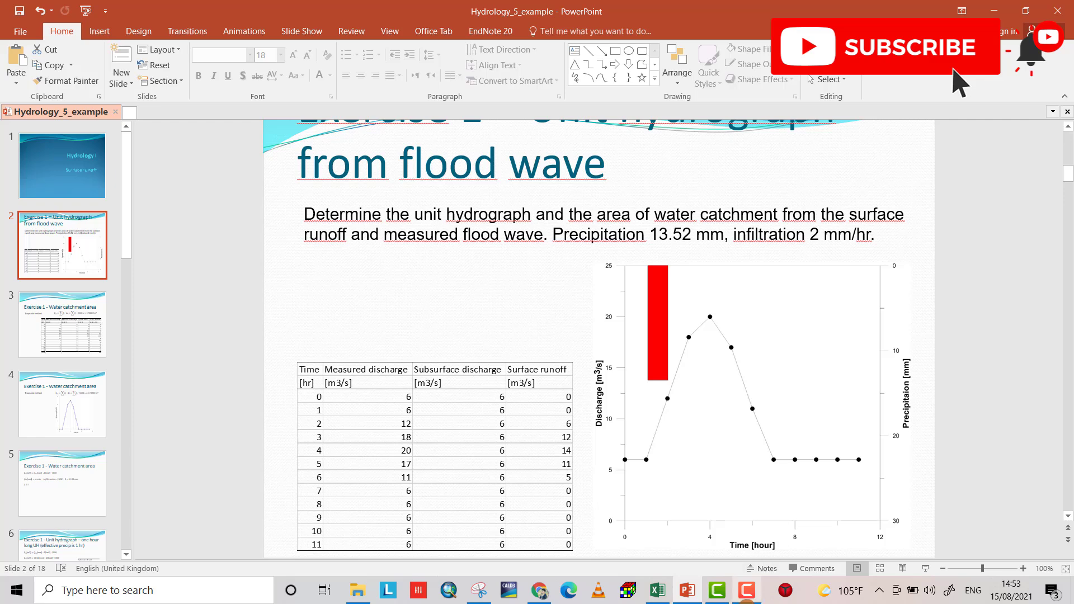
{"action": "mouse_move", "coordinate": [727, 592]}
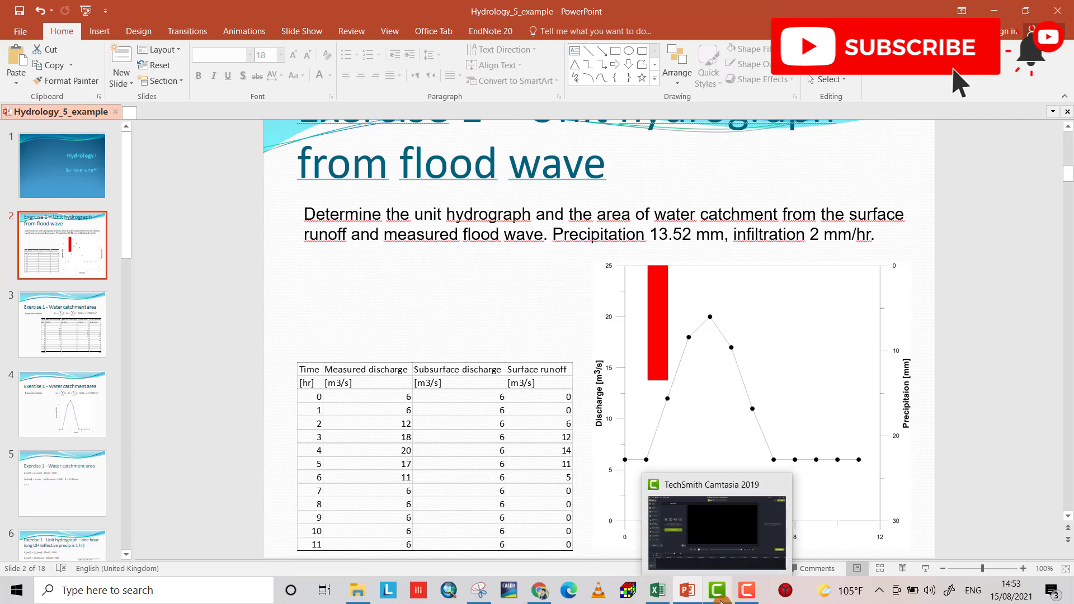
{"action": "left_click", "coordinate": [663, 599]}
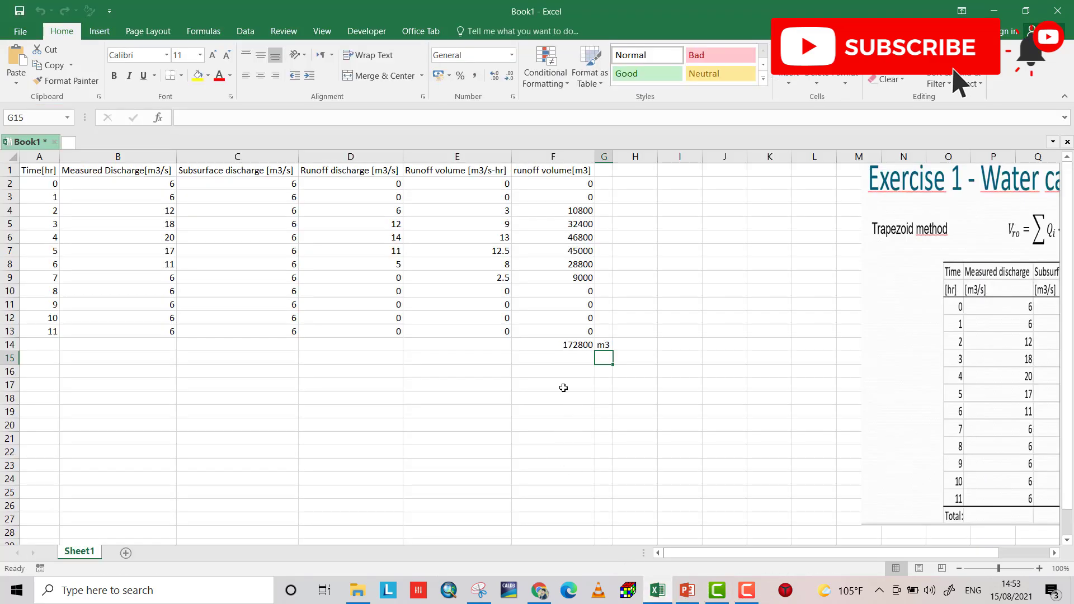
{"action": "left_click", "coordinate": [550, 356]}
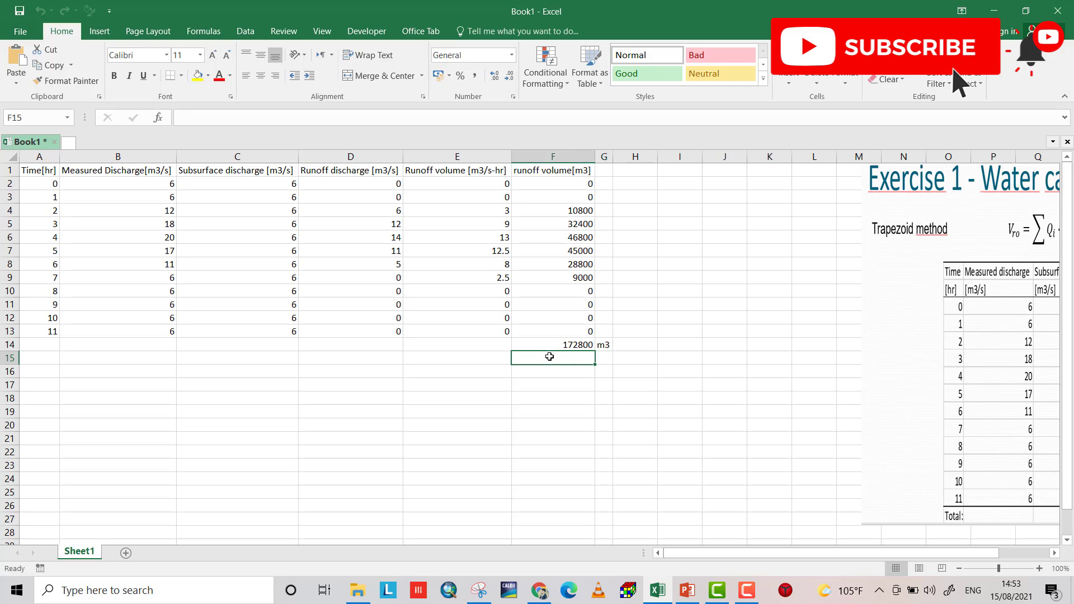
{"action": "left_click", "coordinate": [484, 359]}
{"action": "type", "text": "pre"}
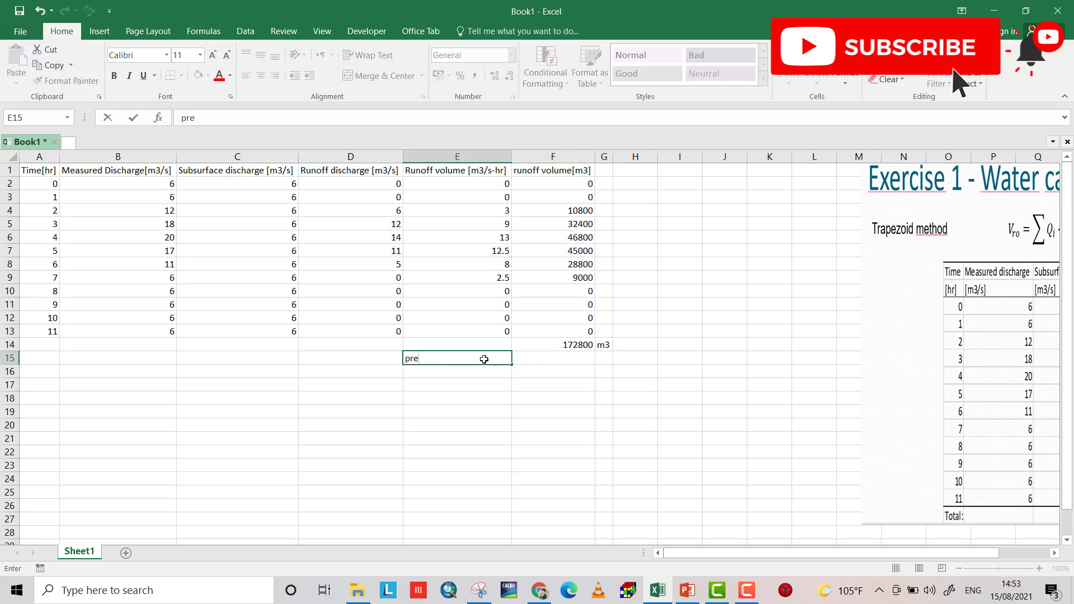
{"action": "type", "text": "cipitation"}
{"action": "key", "text": "Tab"}
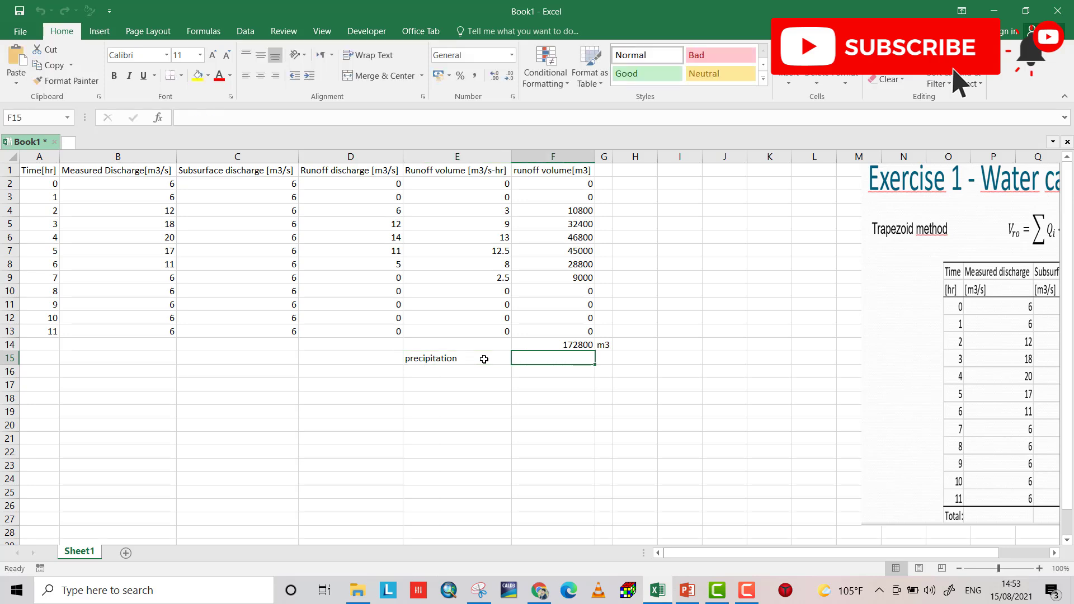
- Enter the precipitation value 13.52 in F15 with the unit mm in G15
{"action": "type", "text": "13.52"}
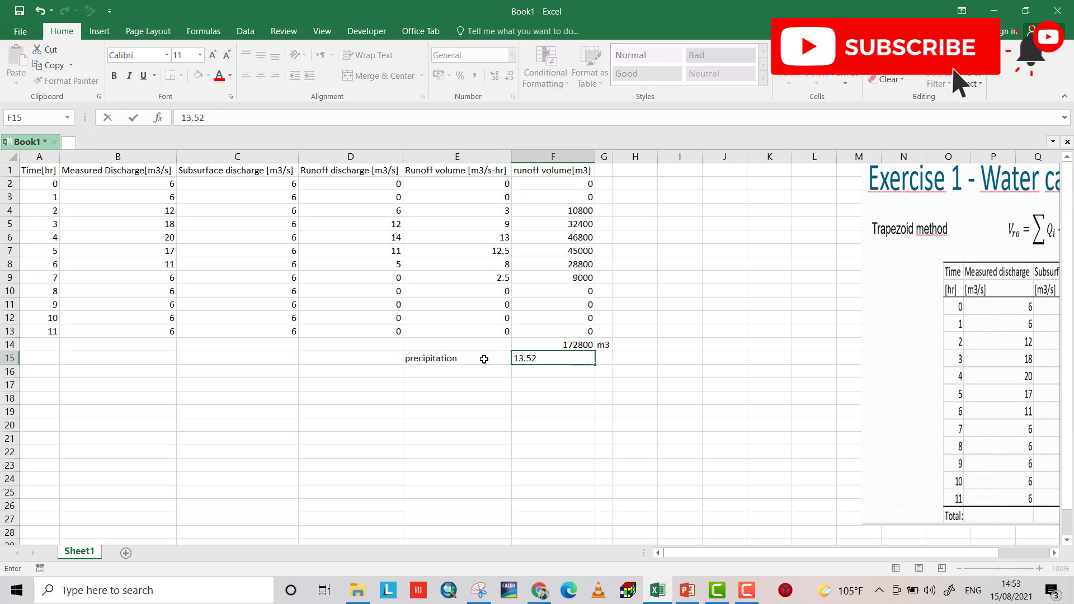
{"action": "key", "text": "Tab"}
{"action": "type", "text": "mm"}
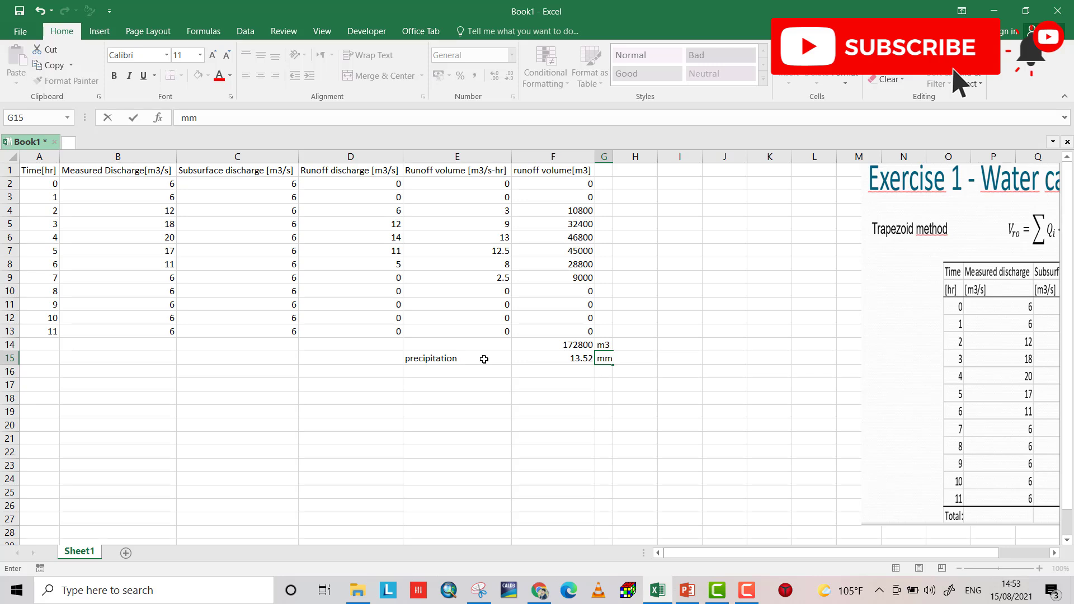
{"action": "key", "text": "Return"}
{"action": "key", "text": "Right"}
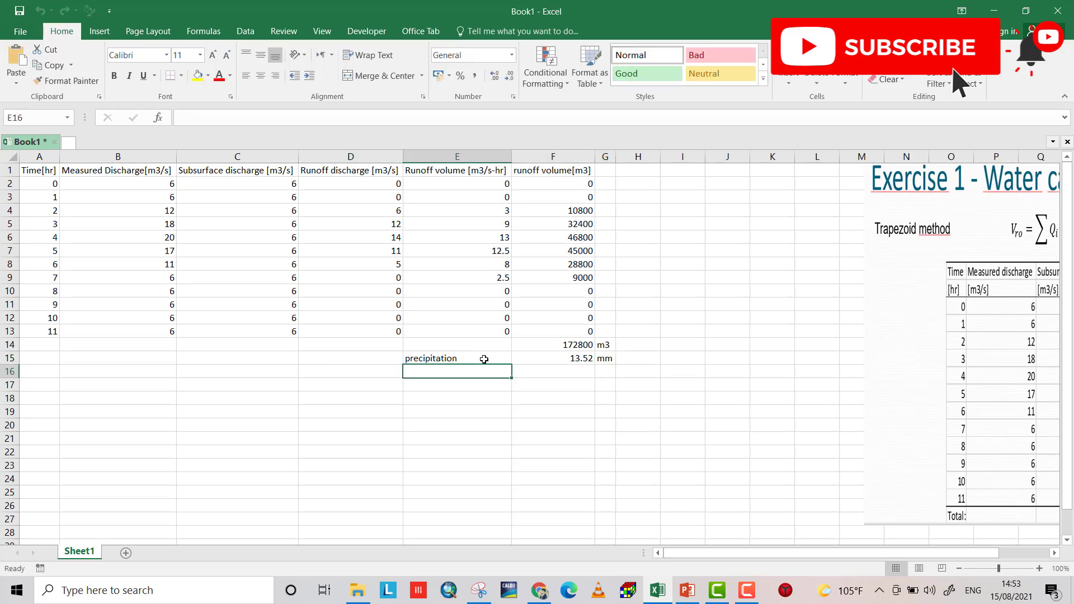
- Add an Infiltration row with the label in E16, the value 2 in F16 and the unit mm in G16
{"action": "type", "text": "Infil"}
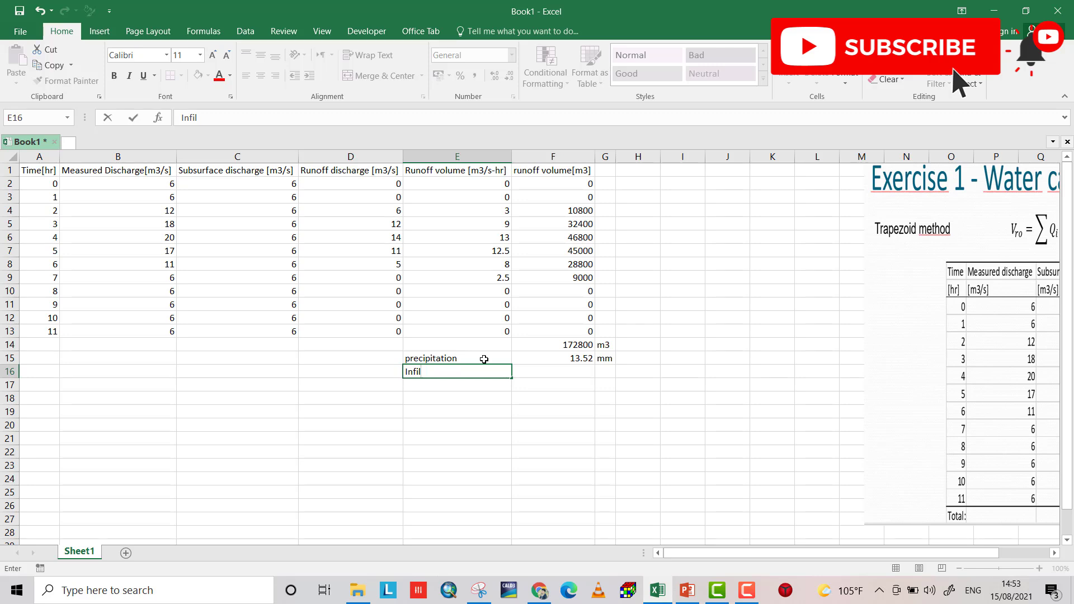
{"action": "type", "text": "tration"}
{"action": "key", "text": "Right"}
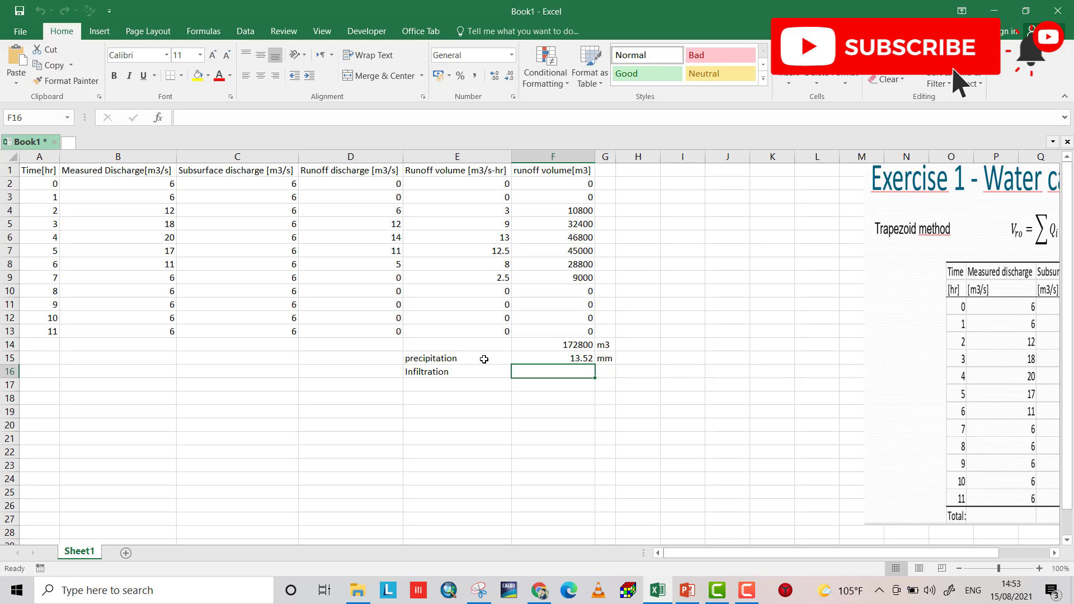
{"action": "type", "text": "2"}
{"action": "key", "text": "Right"}
{"action": "type", "text": "mm"}
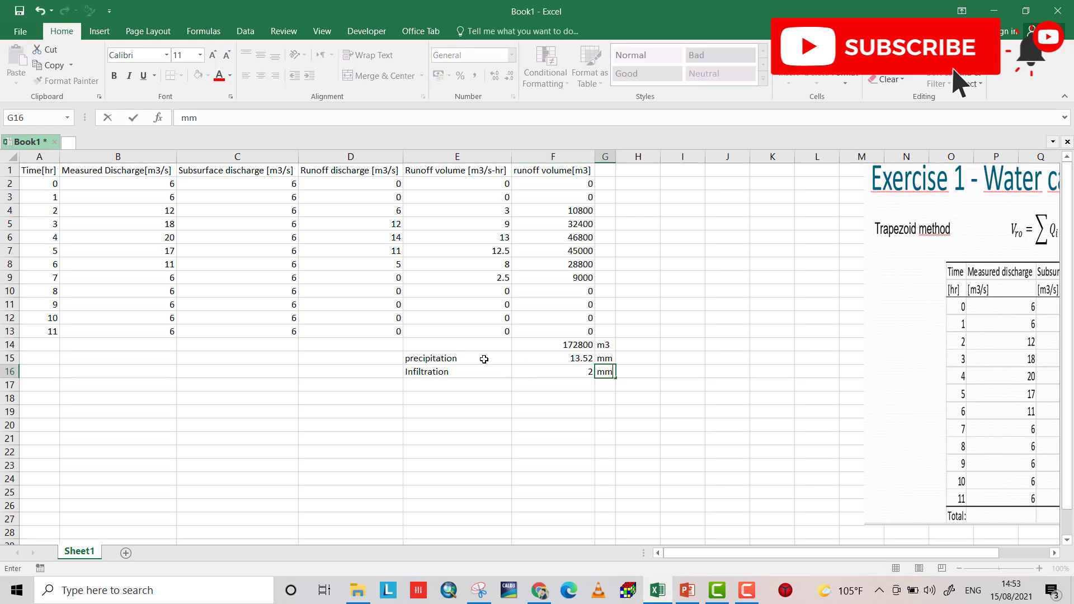
{"action": "key", "text": "Return"}
{"action": "key", "text": "Left"}
{"action": "key", "text": "Left"}
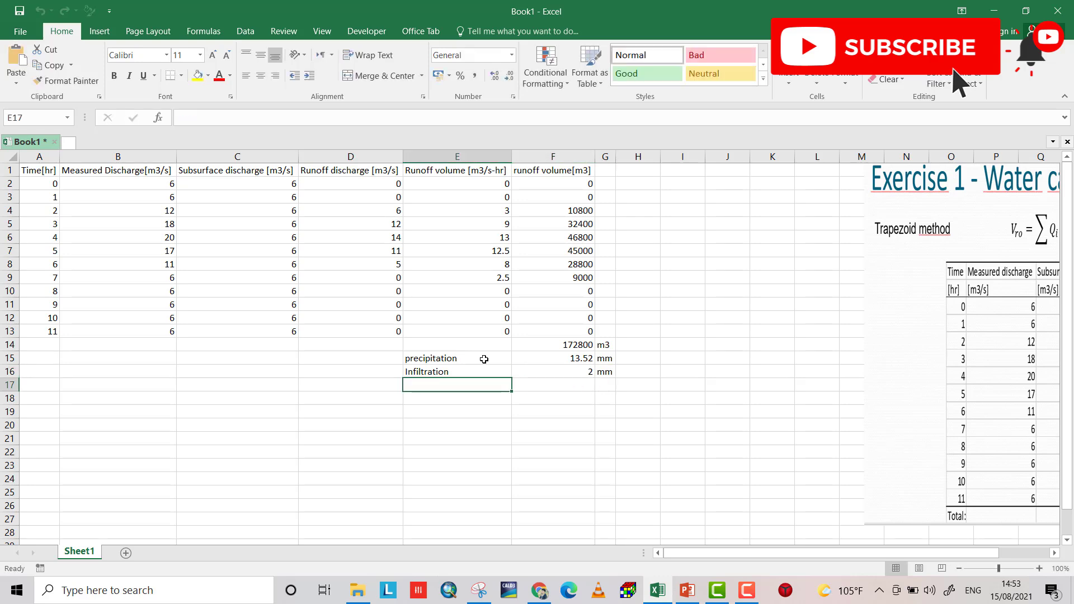
- Add the label Effective precipitation in cell E17
{"action": "type", "text": "Effe"}
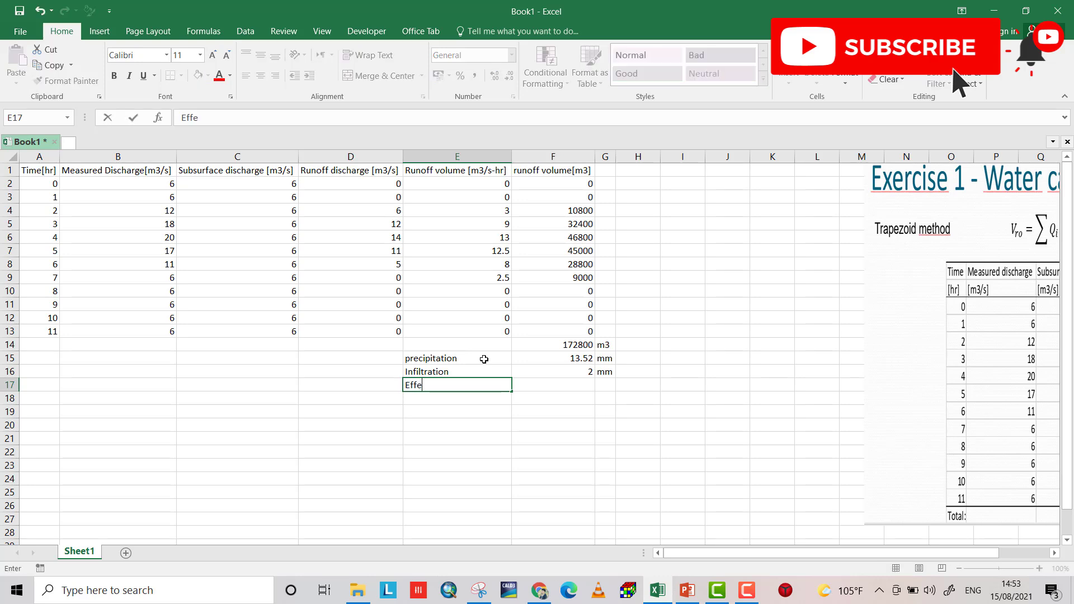
{"action": "type", "text": "ctive precipitat"}
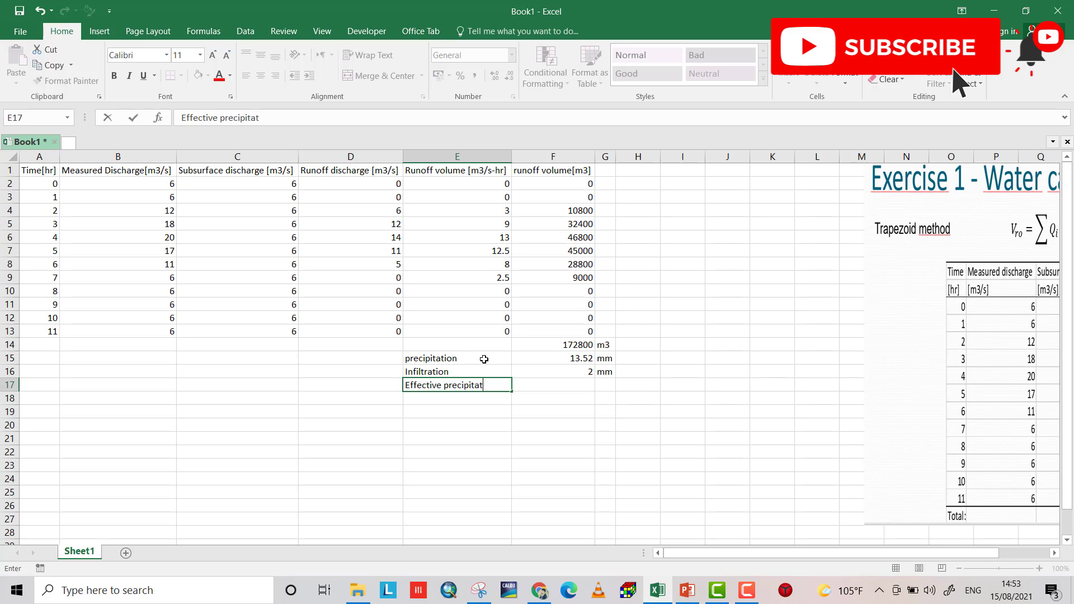
{"action": "type", "text": "tio"}
{"action": "key", "text": "BackSpace"}
{"action": "key", "text": "BackSpace"}
{"action": "type", "text": "ion"}
{"action": "key", "text": "Tab"}
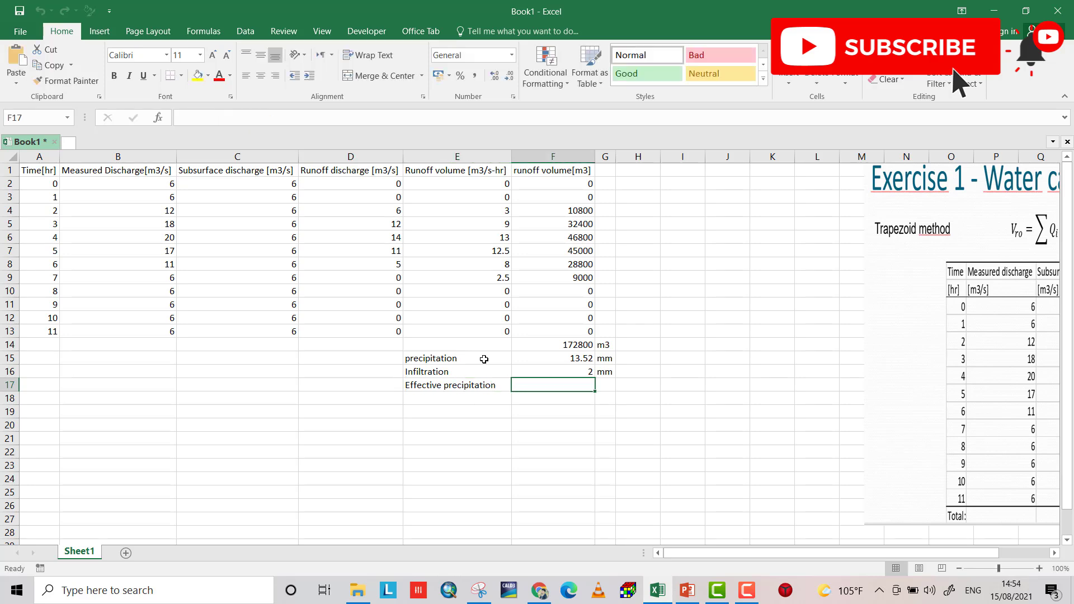
- Calculate the effective precipitation in F17 with =F15-F16 and enter the unit mm in G17
{"action": "type", "text": "="}
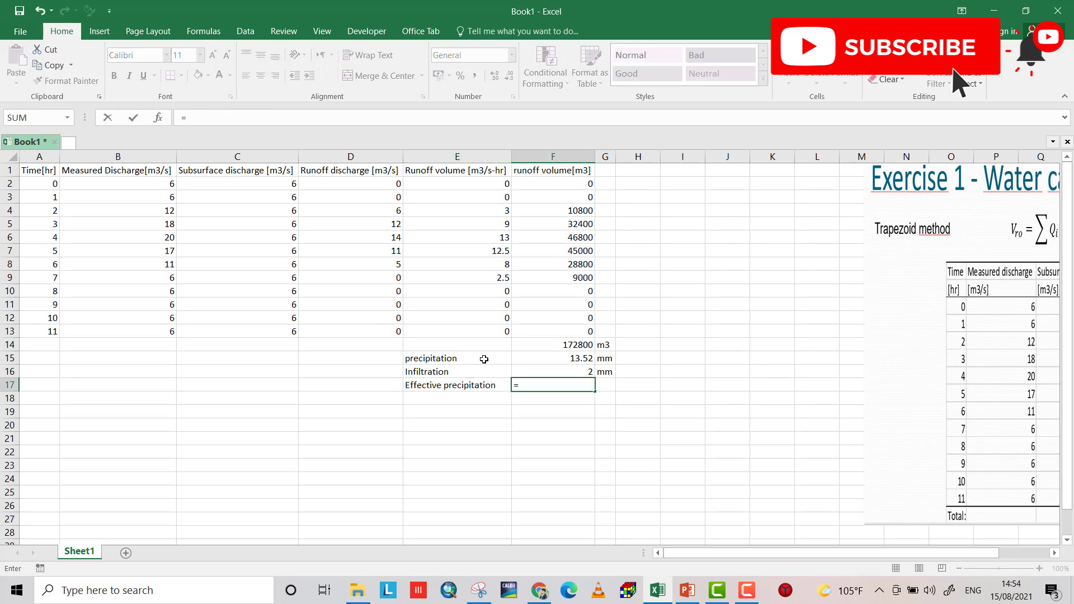
{"action": "left_click", "coordinate": [583, 358]}
{"action": "type", "text": "-"}
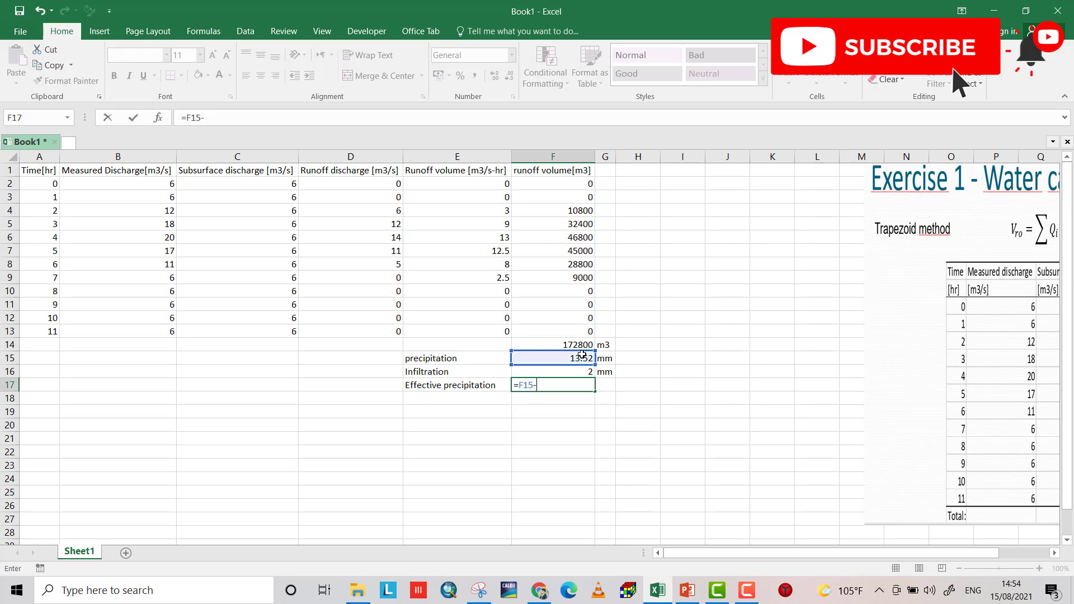
{"action": "left_click", "coordinate": [578, 374]}
{"action": "key", "text": "Return"}
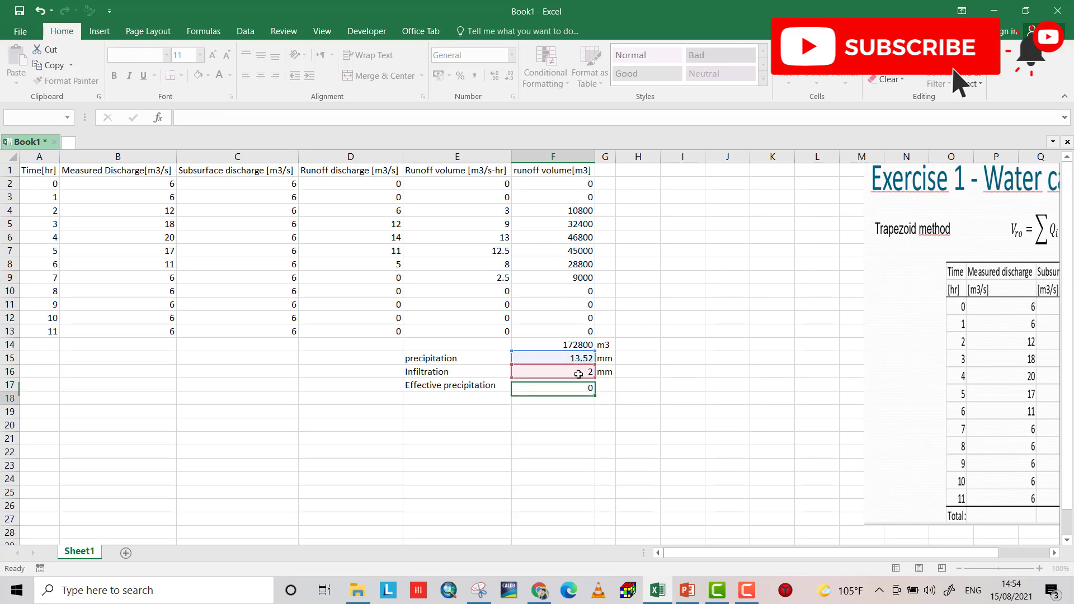
{"action": "left_click", "coordinate": [600, 387]}
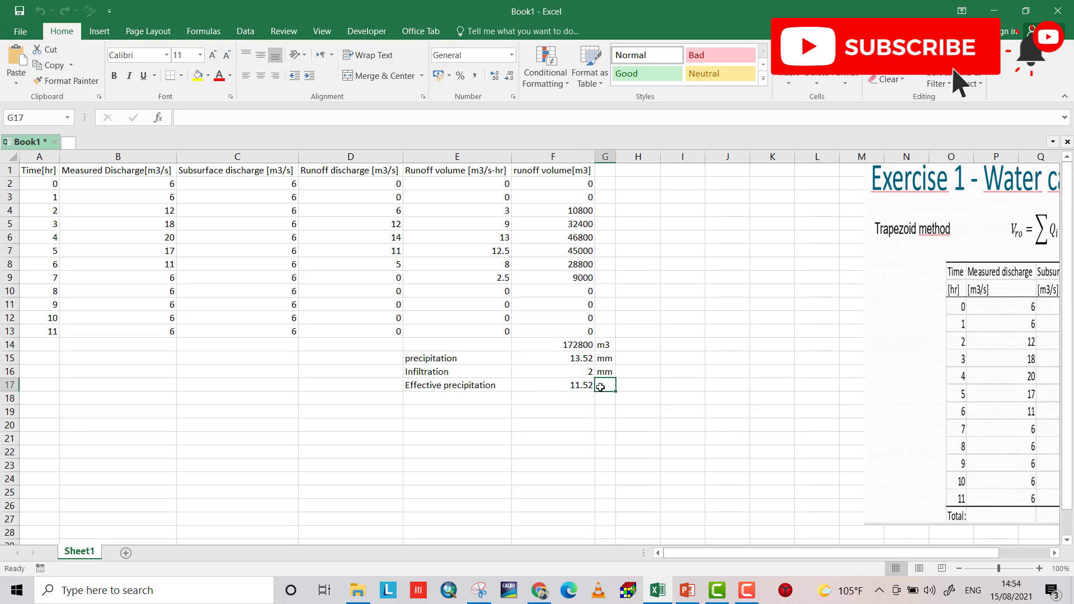
{"action": "type", "text": "mm"}
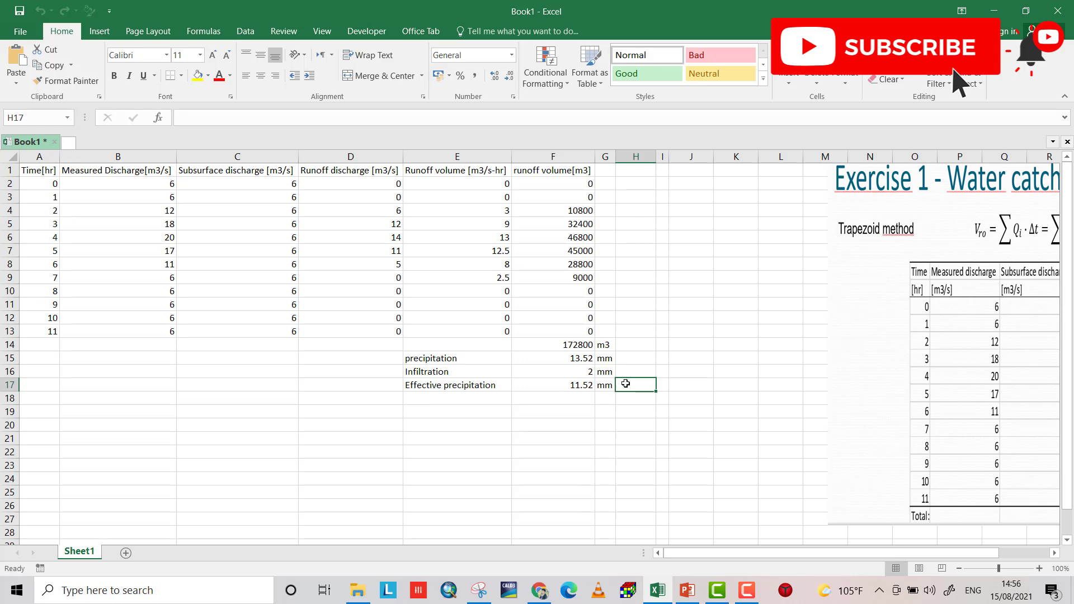
- Convert the effective precipitation to metres in H17 with =F17/1000 and enter the unit m in I17
{"action": "type", "text": "="}
{"action": "left_click", "coordinate": [582, 384]}
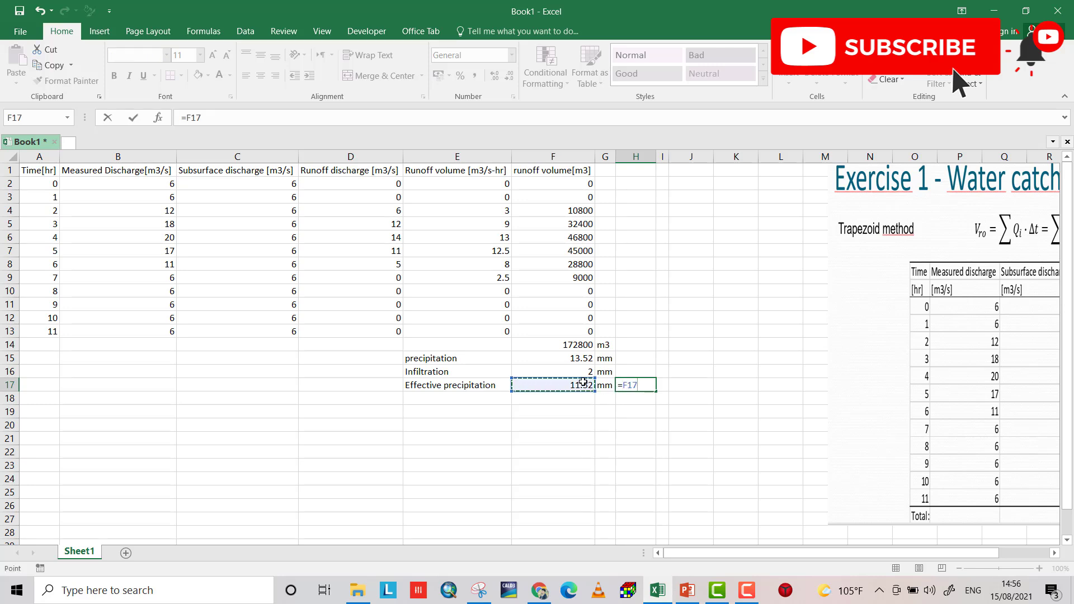
{"action": "type", "text": "/1000"}
{"action": "key", "text": "Return"}
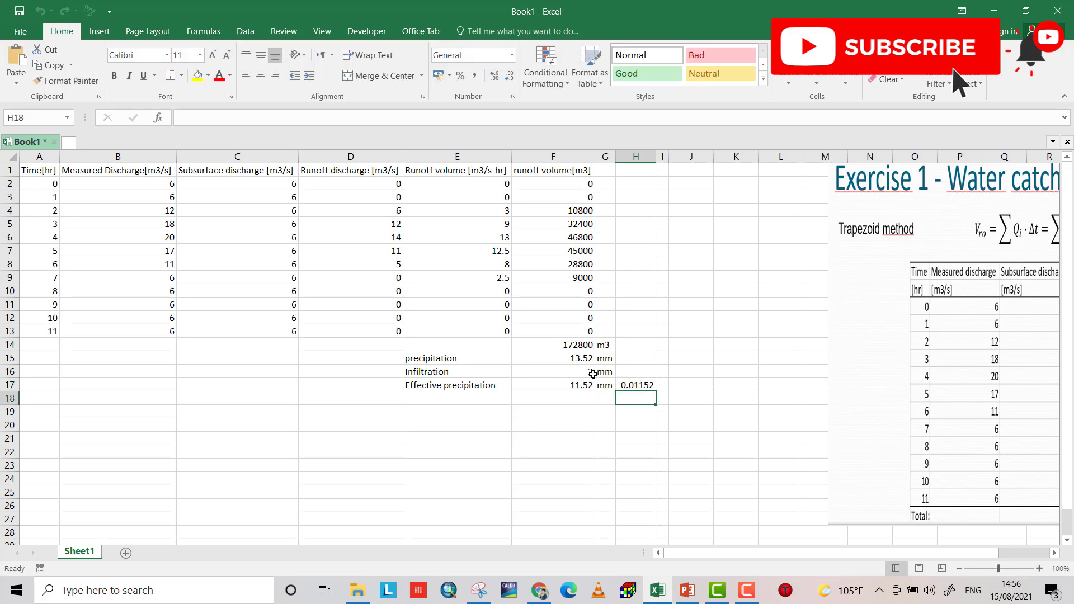
{"action": "left_click", "coordinate": [662, 387]}
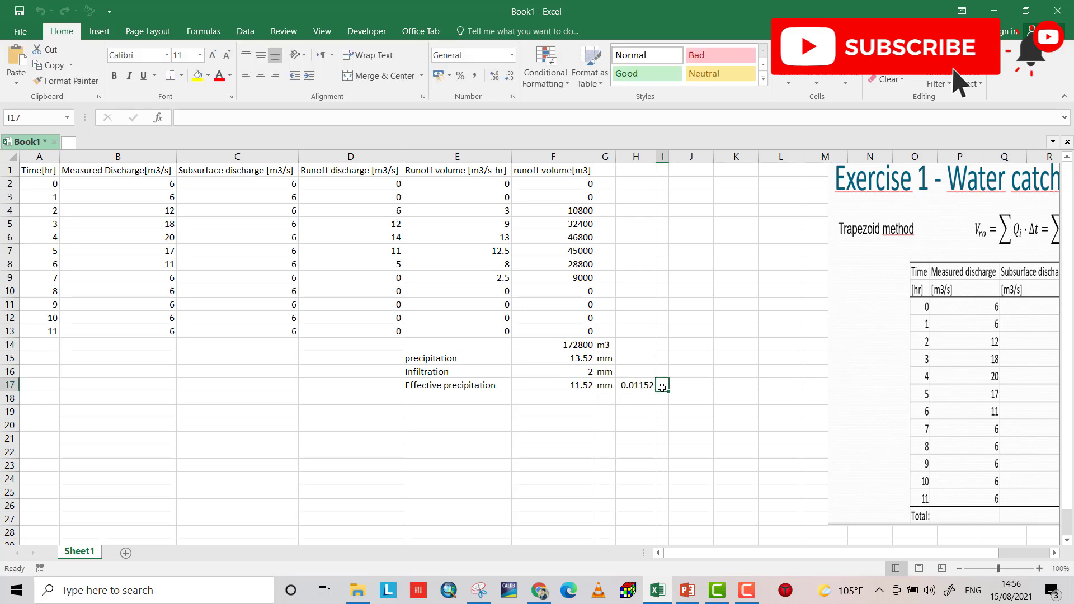
{"action": "type", "text": "m"}
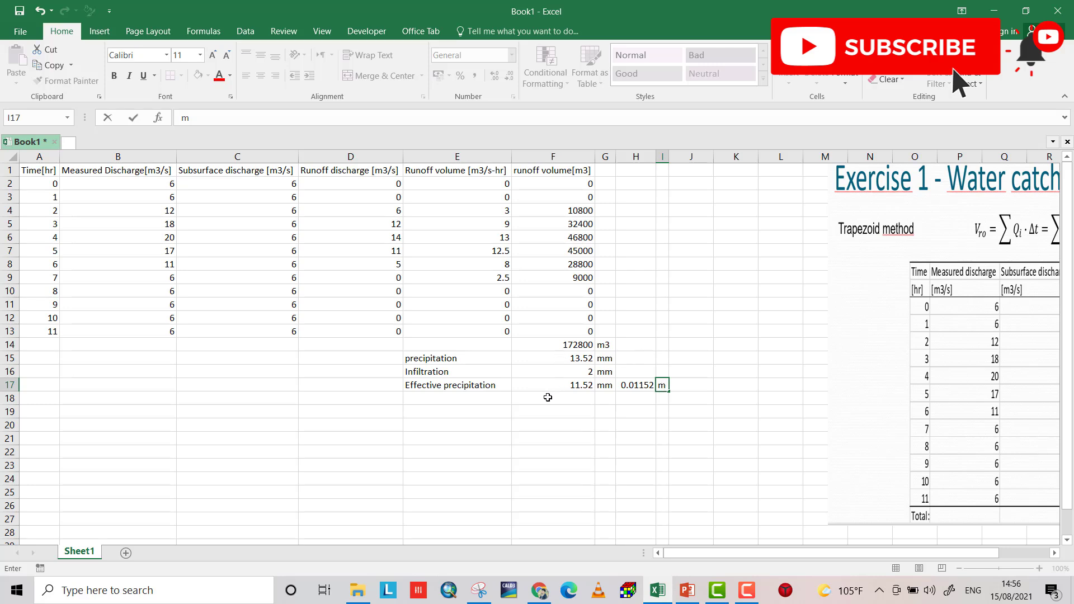
- Add the label area in cell E18
{"action": "left_click", "coordinate": [476, 398]}
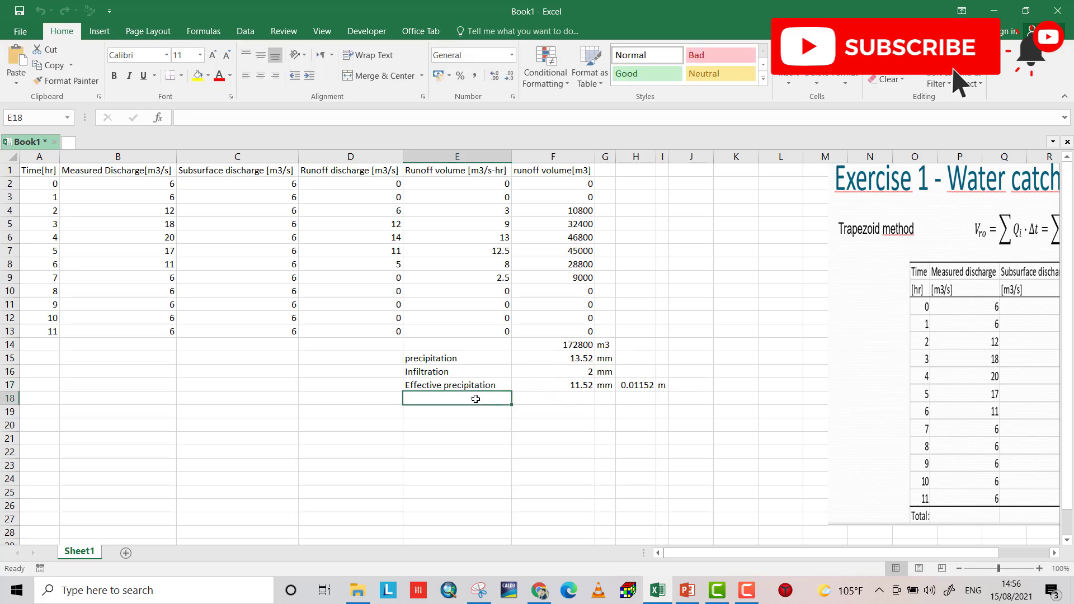
{"action": "type", "text": "r"}
{"action": "key", "text": "BackSpace"}
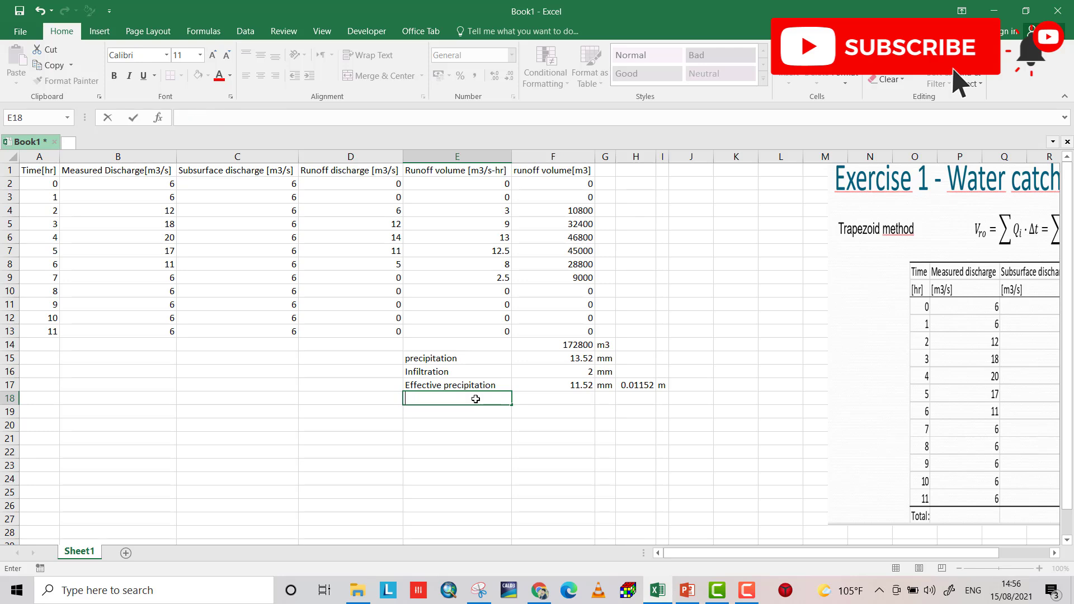
{"action": "type", "text": "area"}
- Calculate the catchment area in F18 with =F14/H17 and enter the unit m2 in G18
{"action": "left_click", "coordinate": [549, 398]}
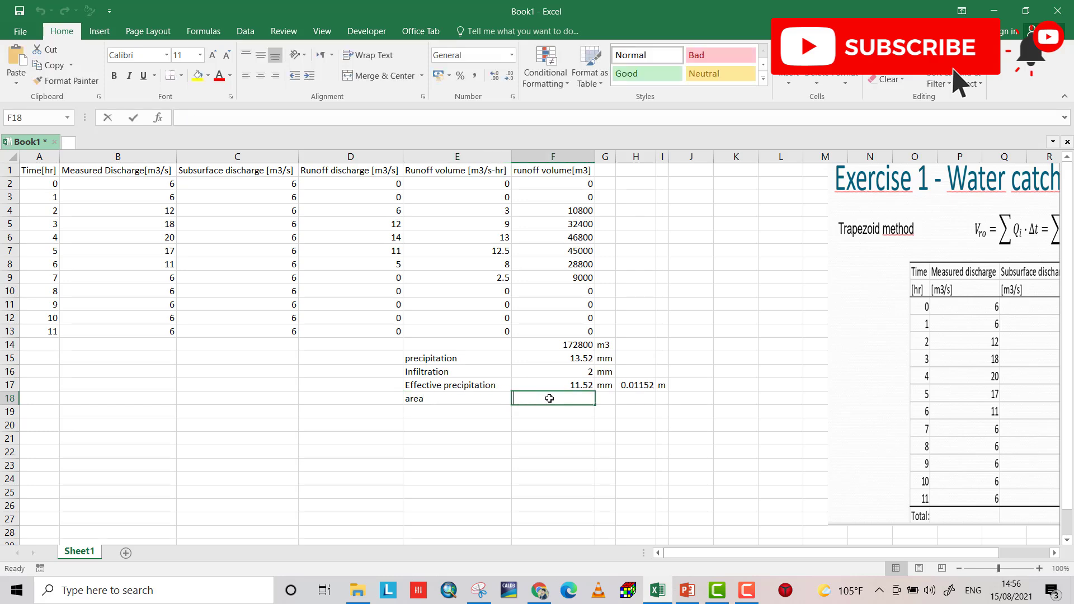
{"action": "type", "text": "="}
{"action": "left_click", "coordinate": [581, 343]}
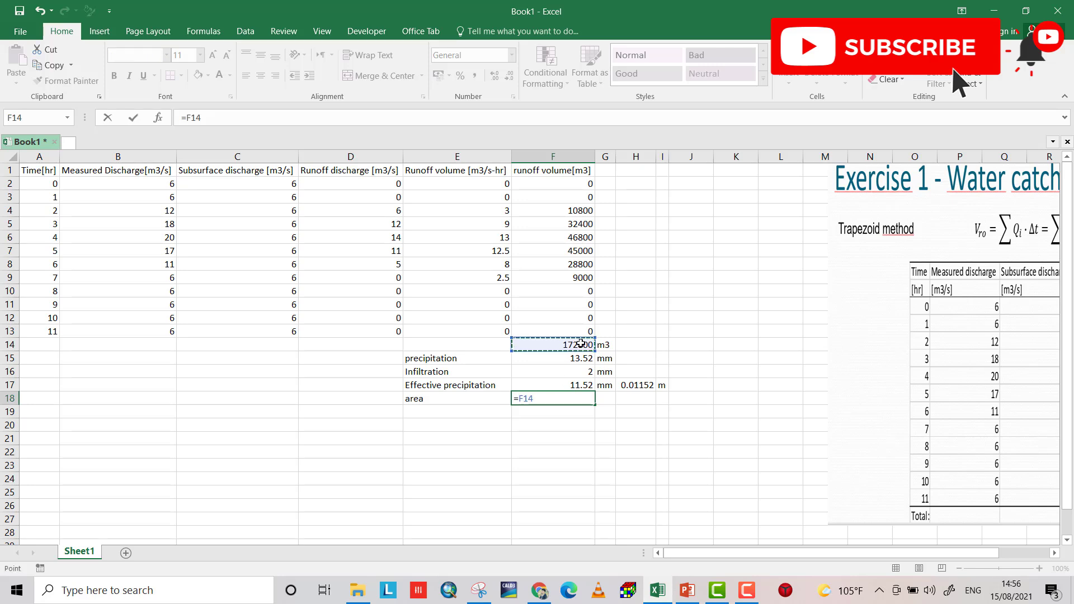
{"action": "type", "text": "/"}
{"action": "left_click", "coordinate": [633, 386]}
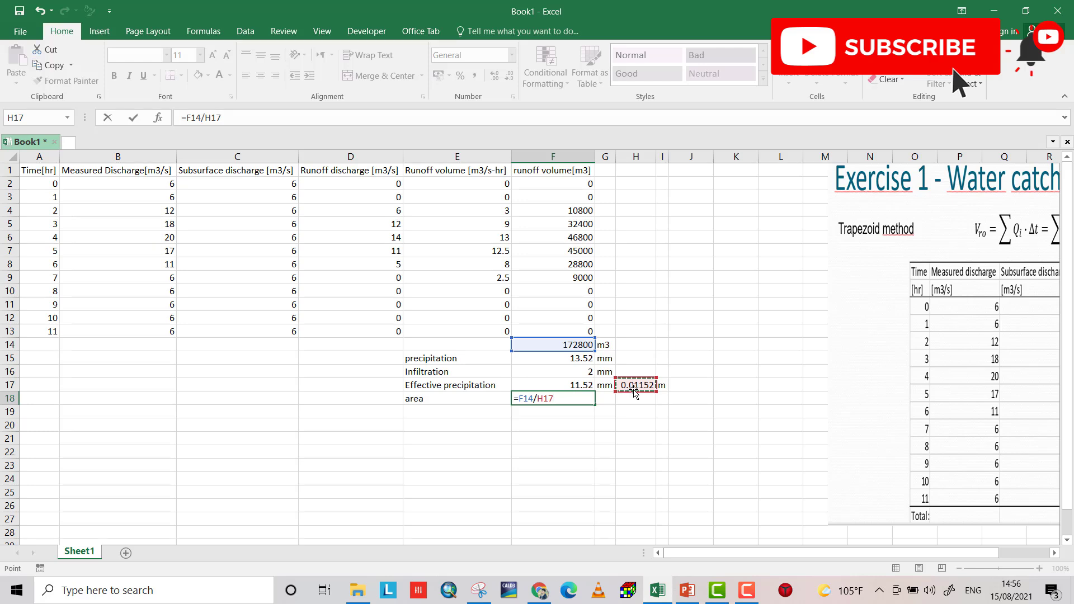
{"action": "key", "text": "Return"}
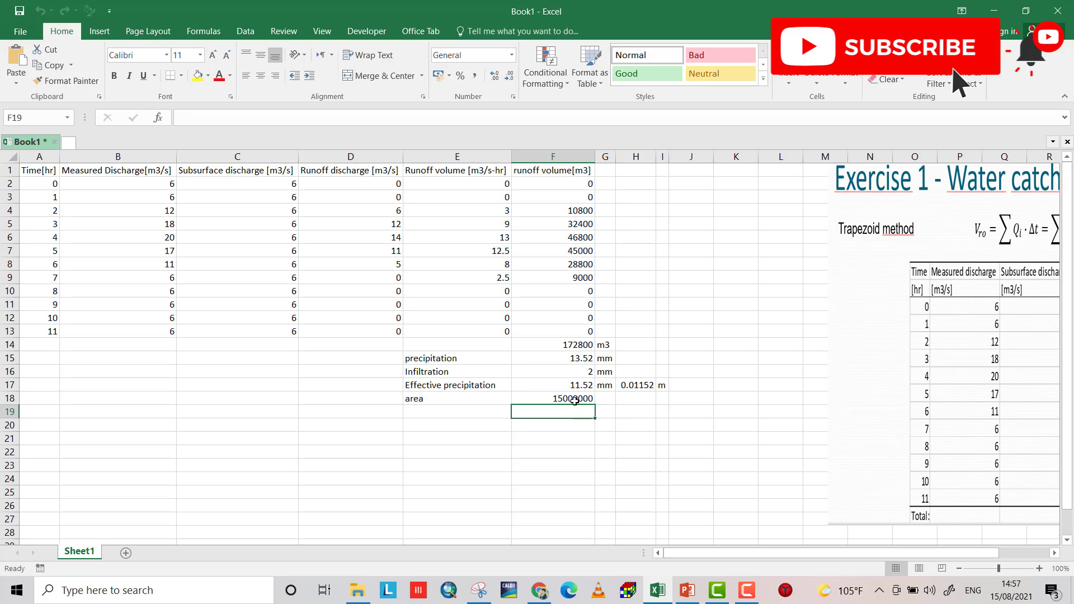
{"action": "left_click", "coordinate": [605, 397]}
{"action": "type", "text": "m2"}
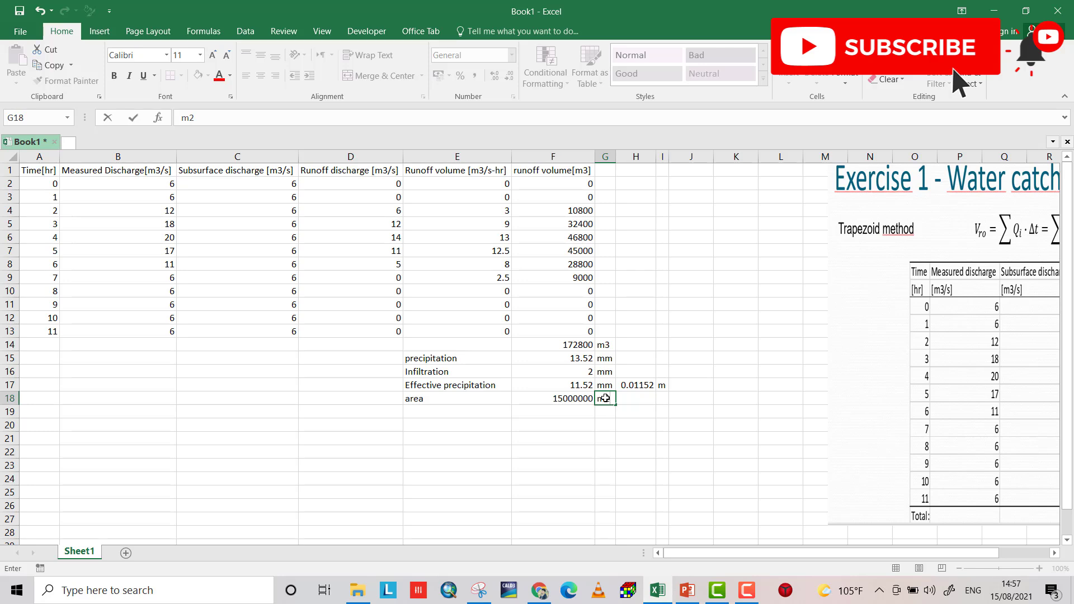
{"action": "key", "text": "Tab"}
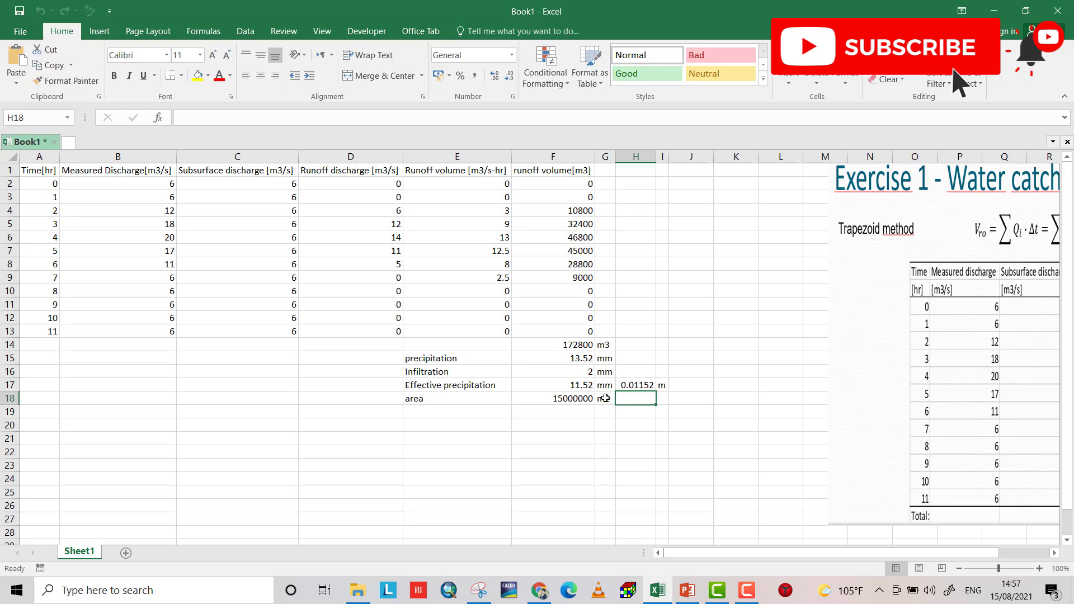
- Enter the catchment area in square kilometres as 15 in H18 with the unit km2 in I18
{"action": "type", "text": "15"}
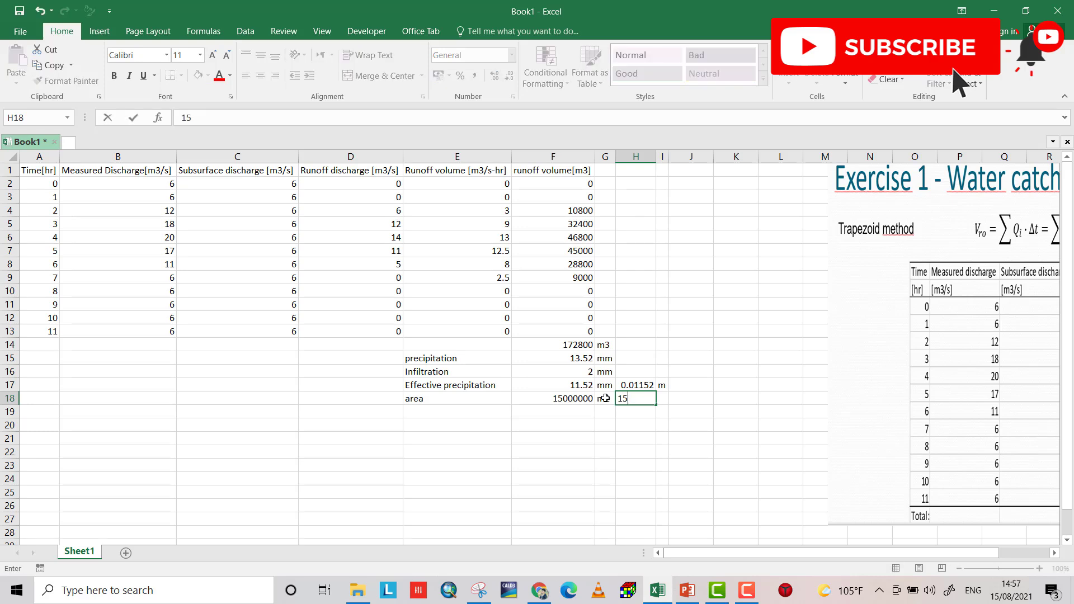
{"action": "key", "text": "Tab"}
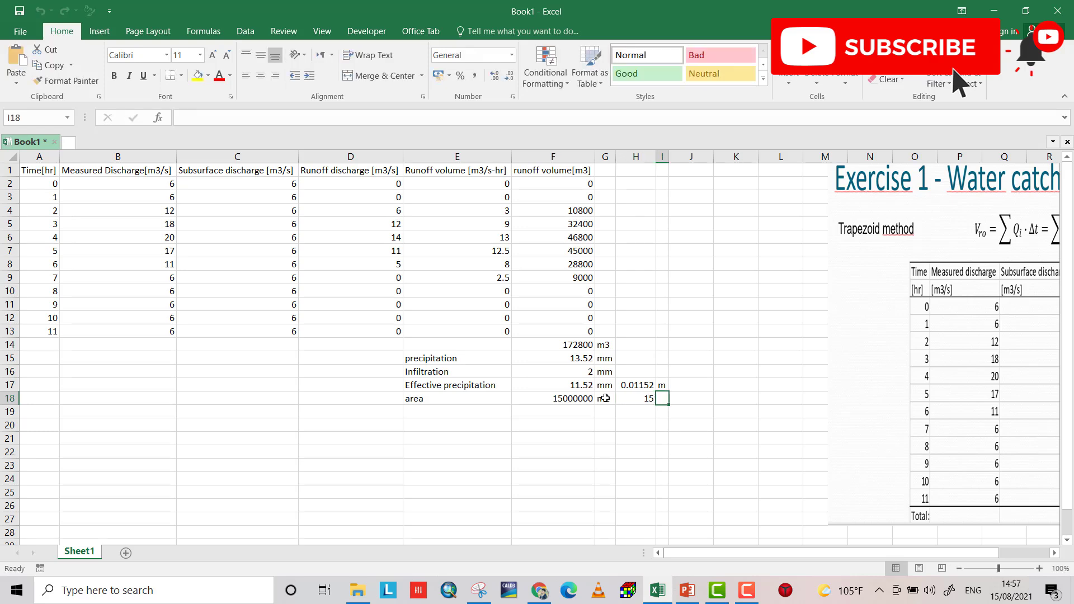
{"action": "type", "text": "km"}
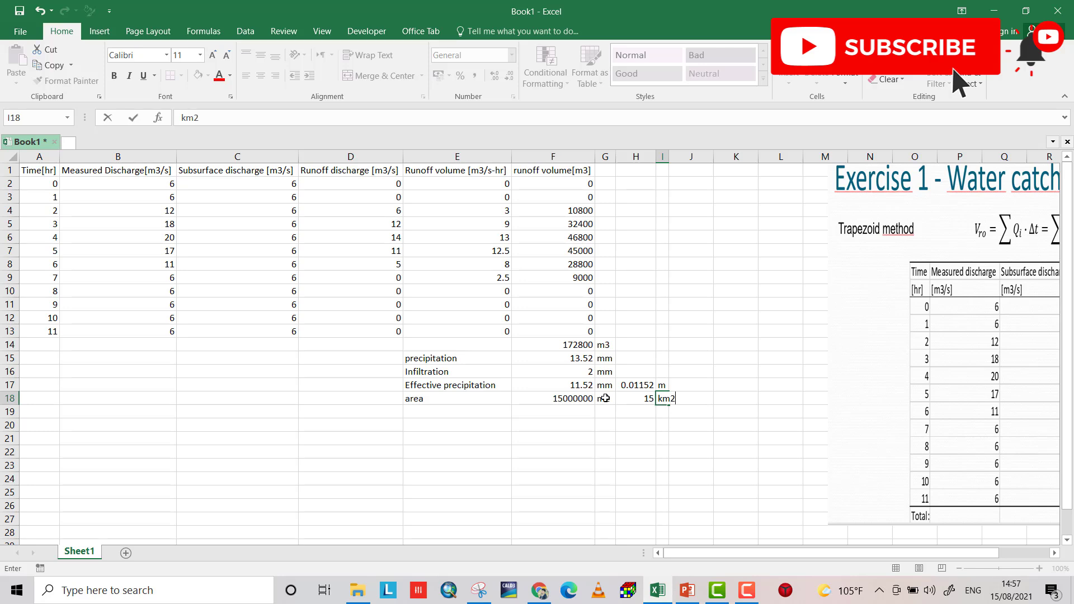
{"action": "type", "text": "2"}
{"action": "key", "text": "Return"}
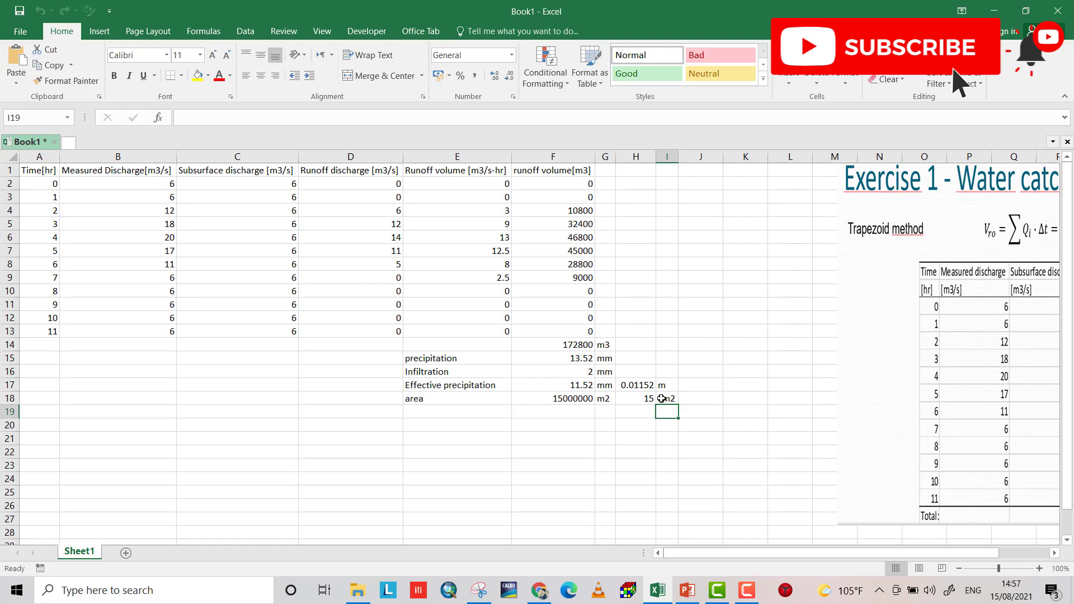
- Check the exercise statement on slide 2 in PowerPoint and add the heading Unit Hydrograph[m3/s] in cell G1 in Excel
{"action": "key", "text": "alt+Tab"}
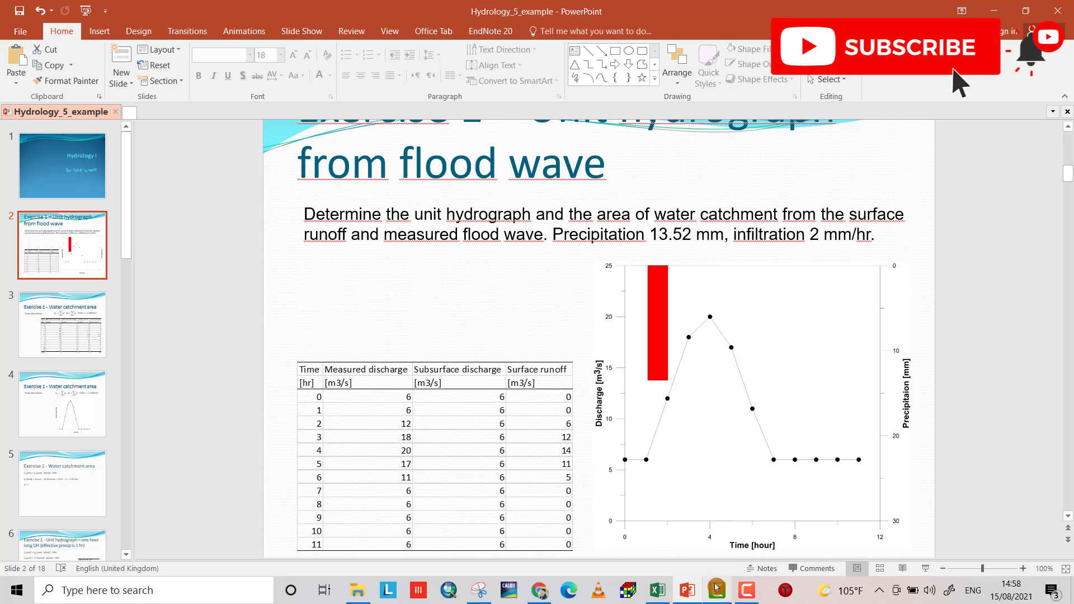
{"action": "left_click", "coordinate": [684, 598]}
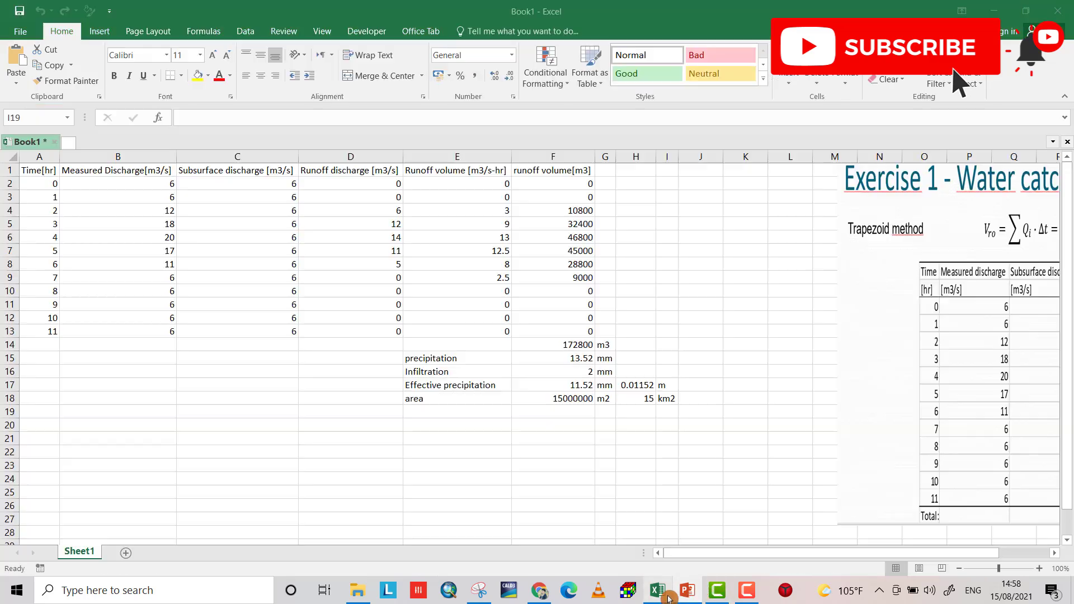
{"action": "left_click", "coordinate": [606, 168]}
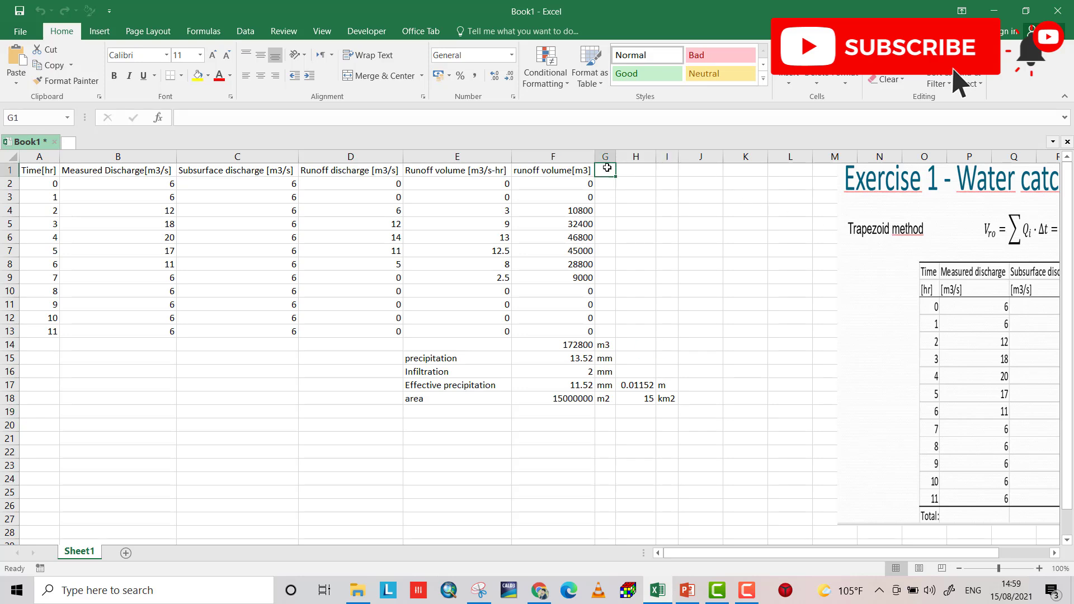
{"action": "type", "text": "Unit Hydrograph[m3/s]"}
{"action": "key", "text": "Return"}
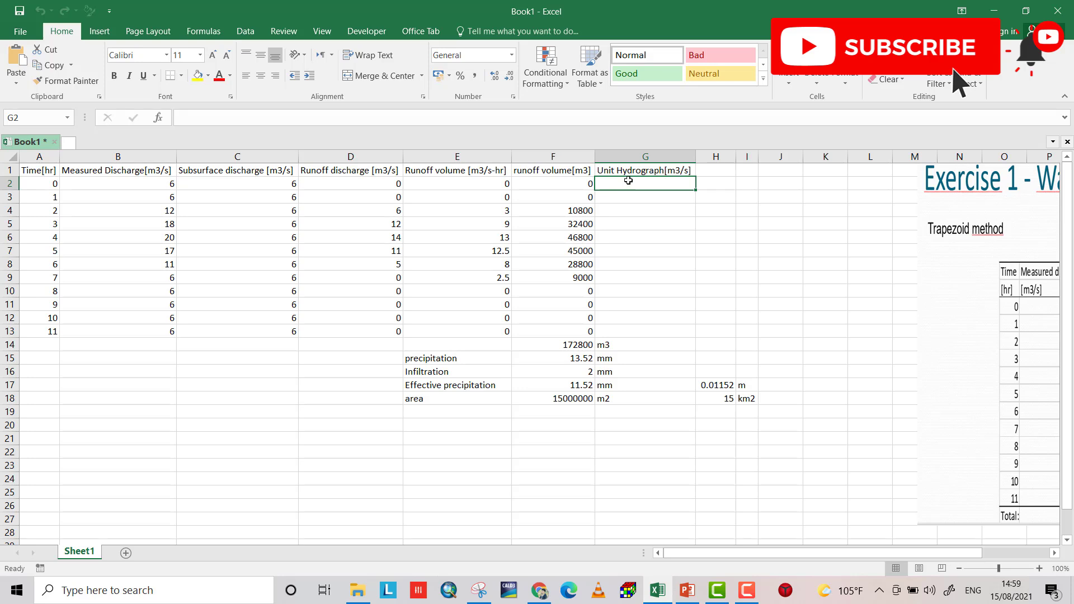
- Calculate the unit hydrograph in G2 with =D2/F$17 and fill the formula down to G13
{"action": "type", "text": "="}
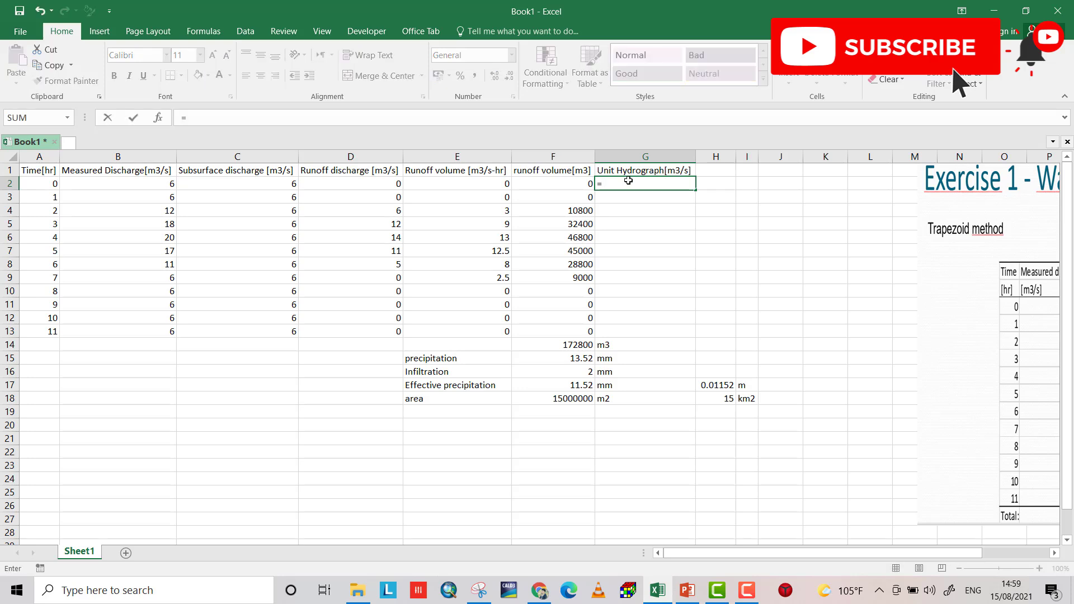
{"action": "left_click", "coordinate": [390, 183]}
{"action": "type", "text": "/"}
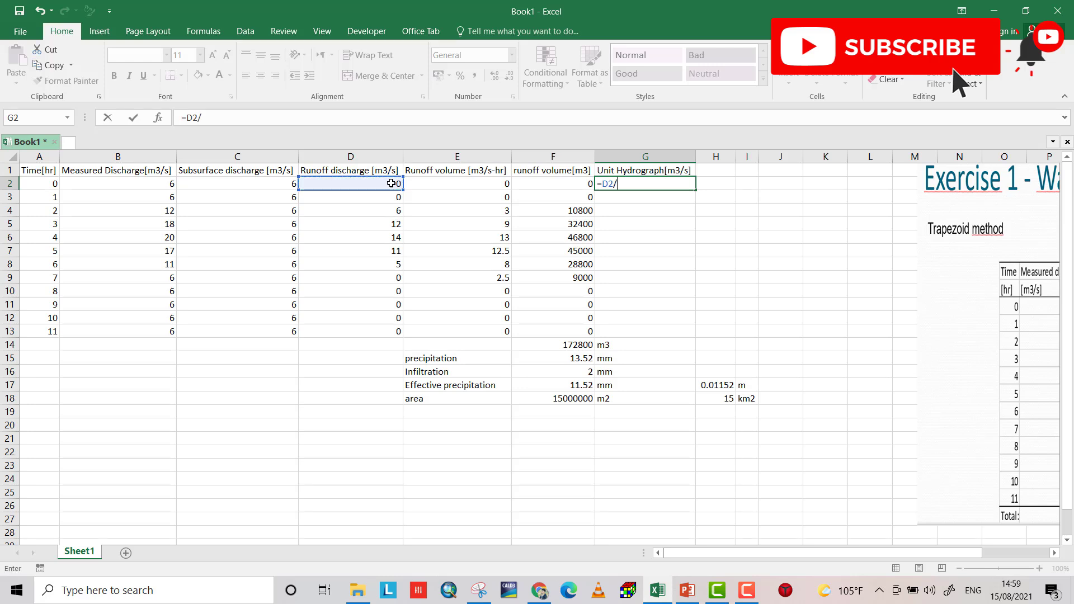
{"action": "left_click", "coordinate": [575, 386]}
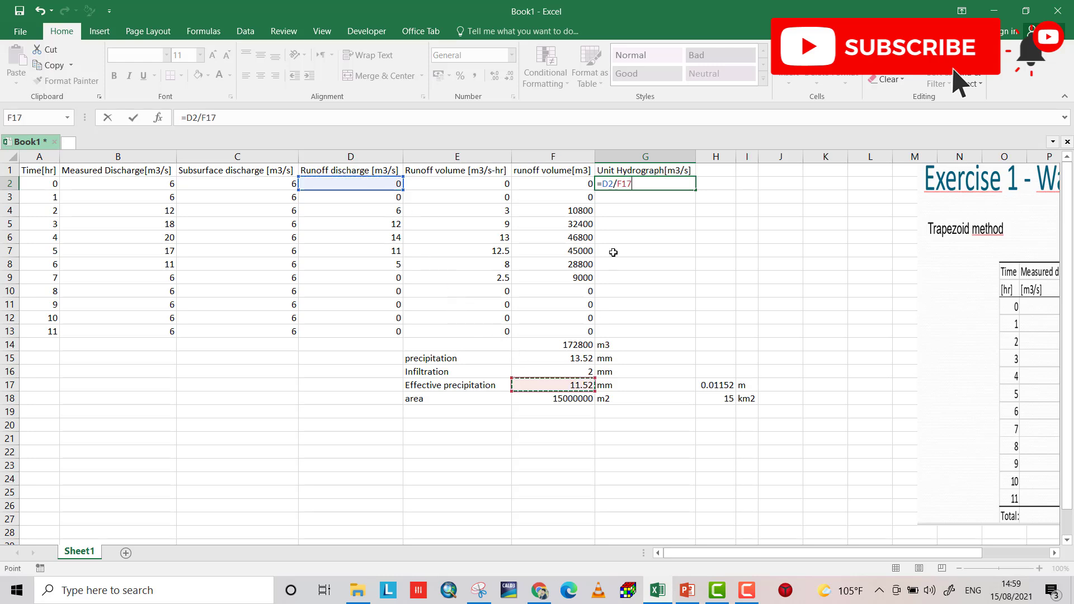
{"action": "left_click", "coordinate": [624, 185]}
{"action": "type", "text": "$"}
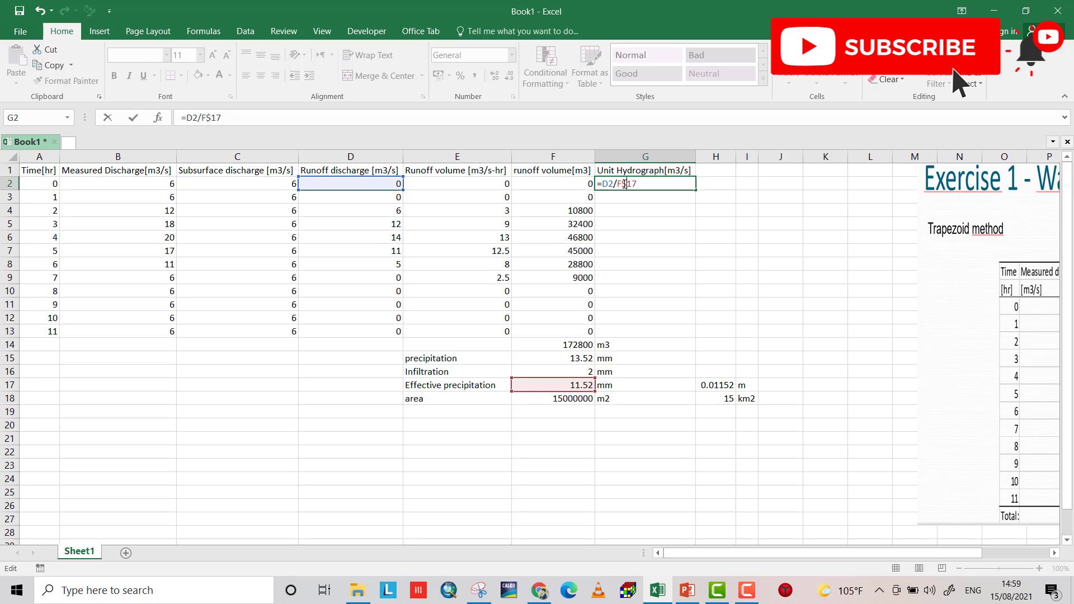
{"action": "key", "text": "Return"}
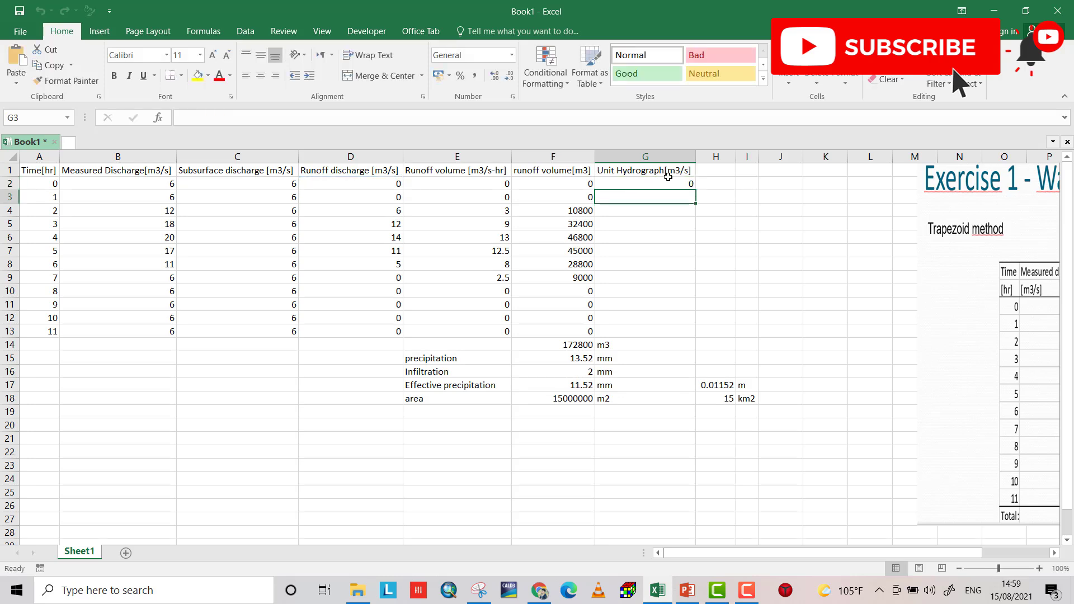
{"action": "left_click", "coordinate": [625, 184]}
{"action": "left_click_drag", "start_coordinate": [695, 190], "coordinate": [686, 331]}
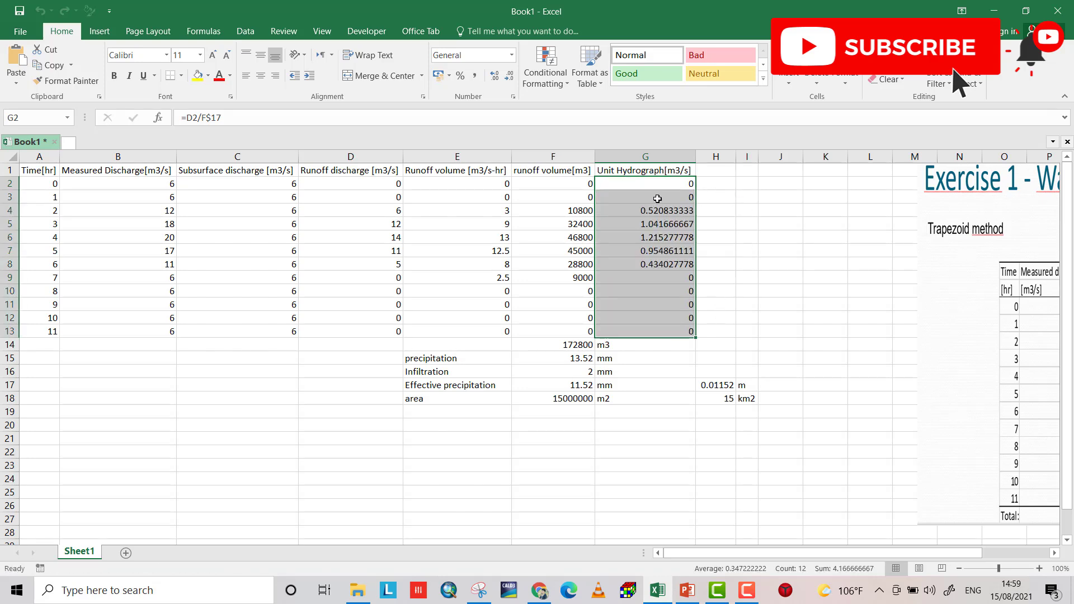
- Format the unit hydrograph values in G2:G13 with two decimal places and centre them
{"action": "left_click", "coordinate": [509, 76]}
{"action": "left_click", "coordinate": [509, 77]}
{"action": "left_click", "coordinate": [510, 77]}
{"action": "left_click", "coordinate": [511, 77]}
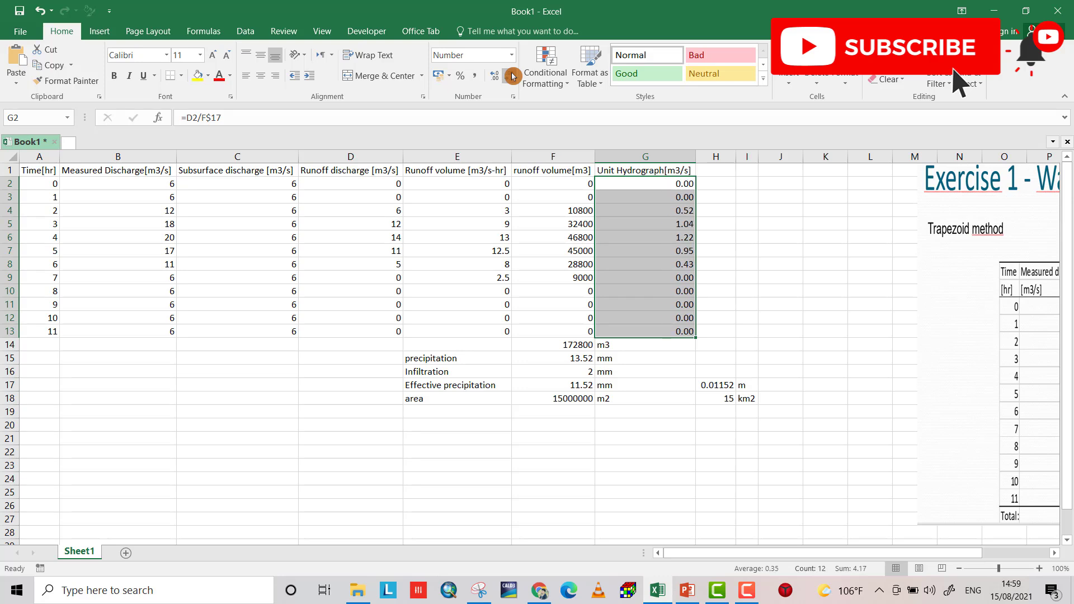
{"action": "left_click", "coordinate": [264, 76]}
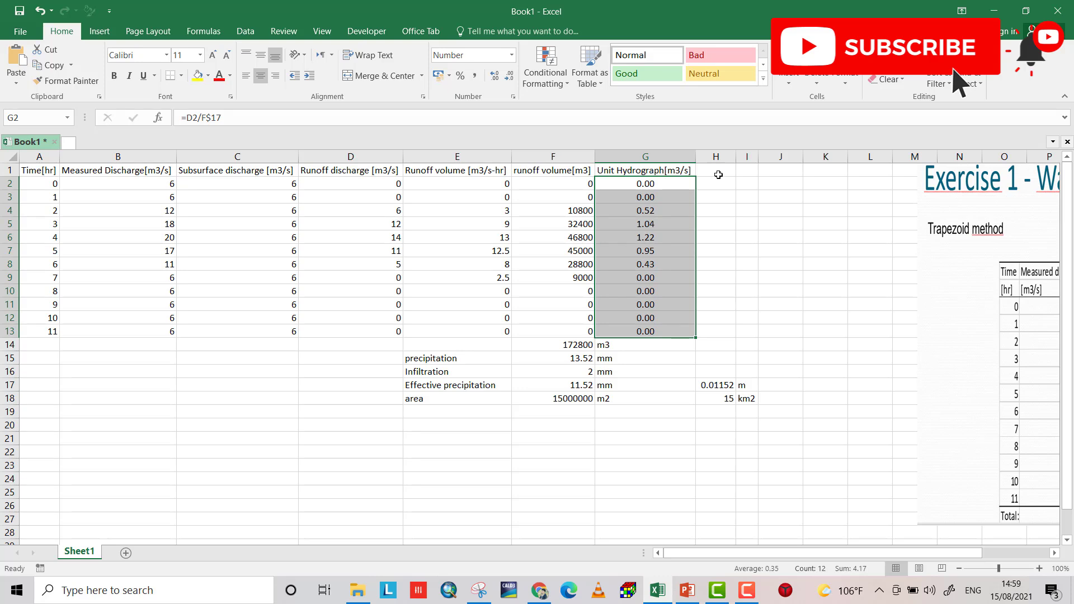
- Add the heading Time[hr] in cell I1
{"action": "left_click", "coordinate": [747, 170]}
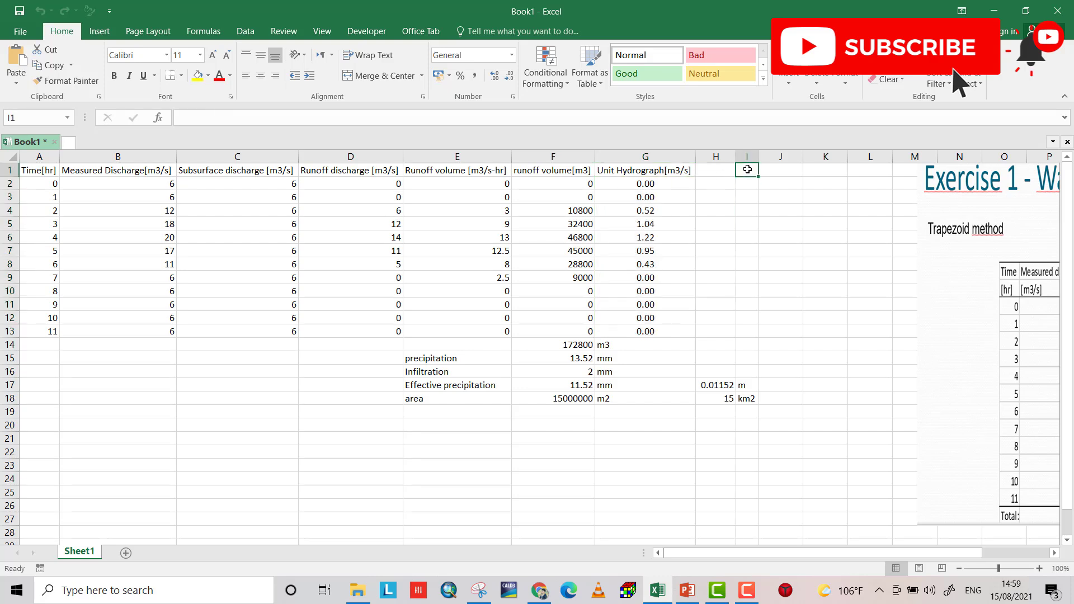
{"action": "type", "text": "Ti"}
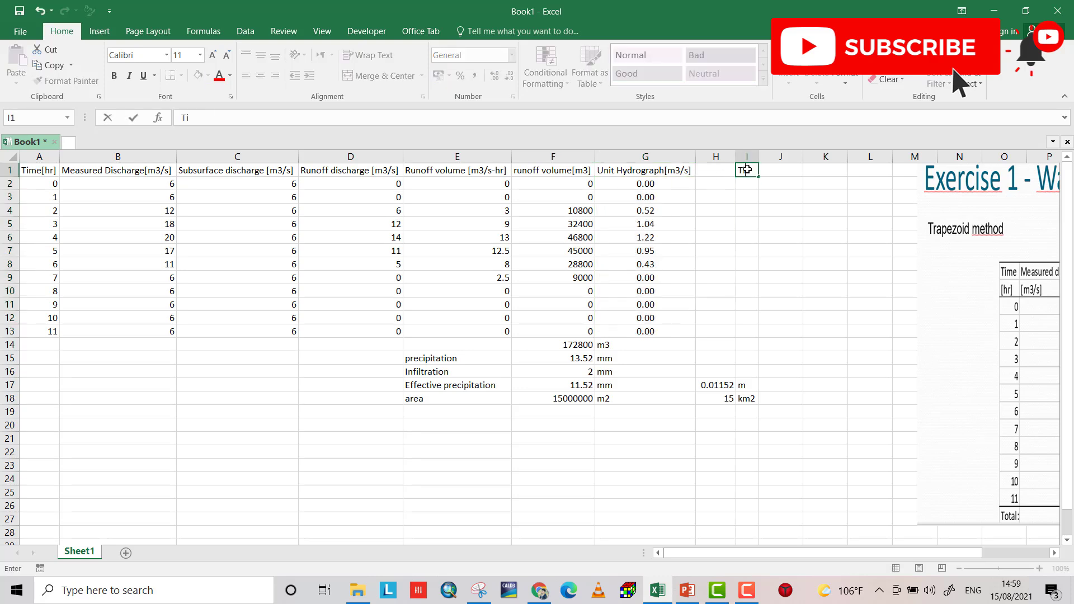
{"action": "type", "text": "me[hr"}
- Link I2 to the first time value with =A2 and fill the formula down to I13
{"action": "left_click", "coordinate": [751, 184]}
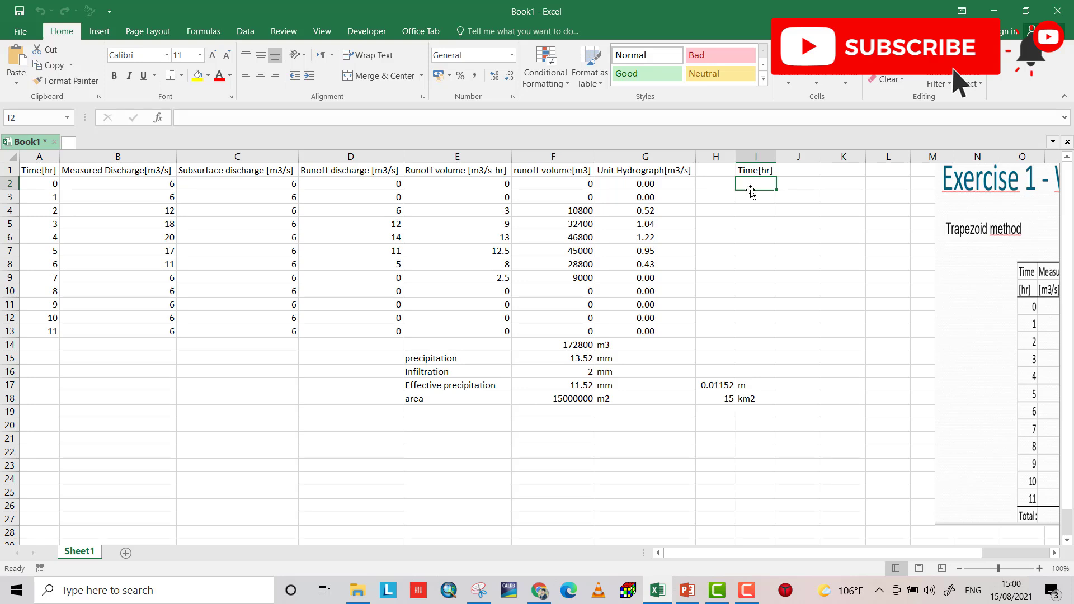
{"action": "type", "text": "0"}
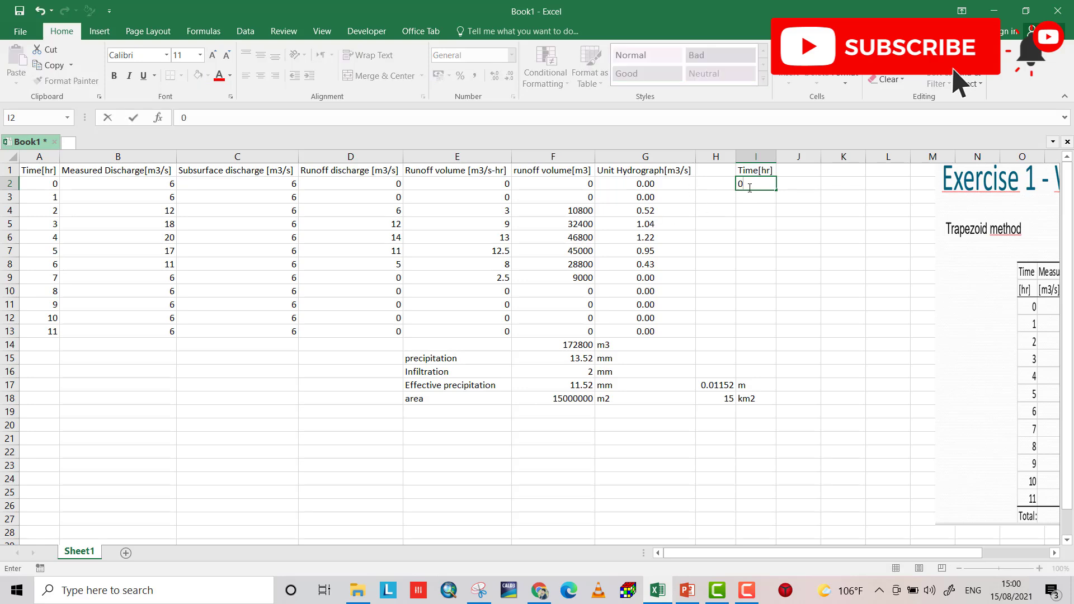
{"action": "type", "text": "="}
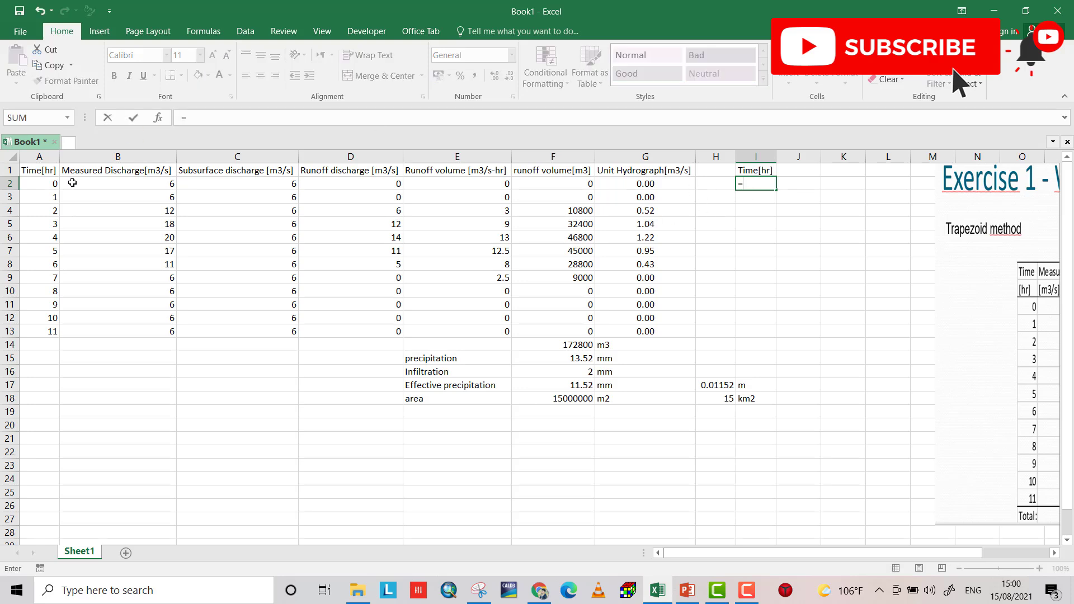
{"action": "left_click", "coordinate": [52, 183]}
{"action": "key", "text": "Return"}
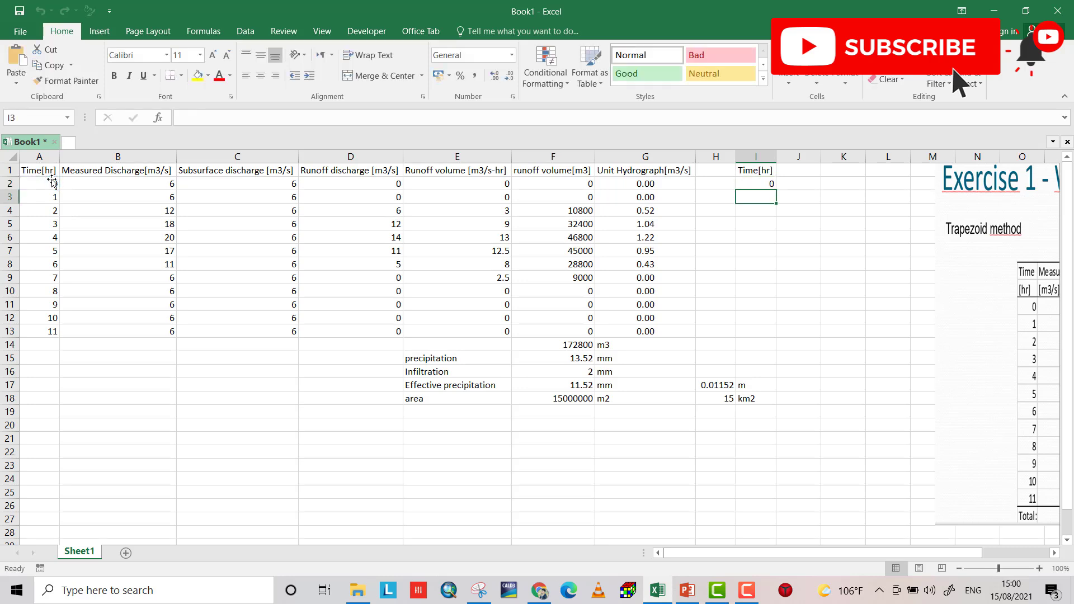
{"action": "left_click", "coordinate": [774, 183]}
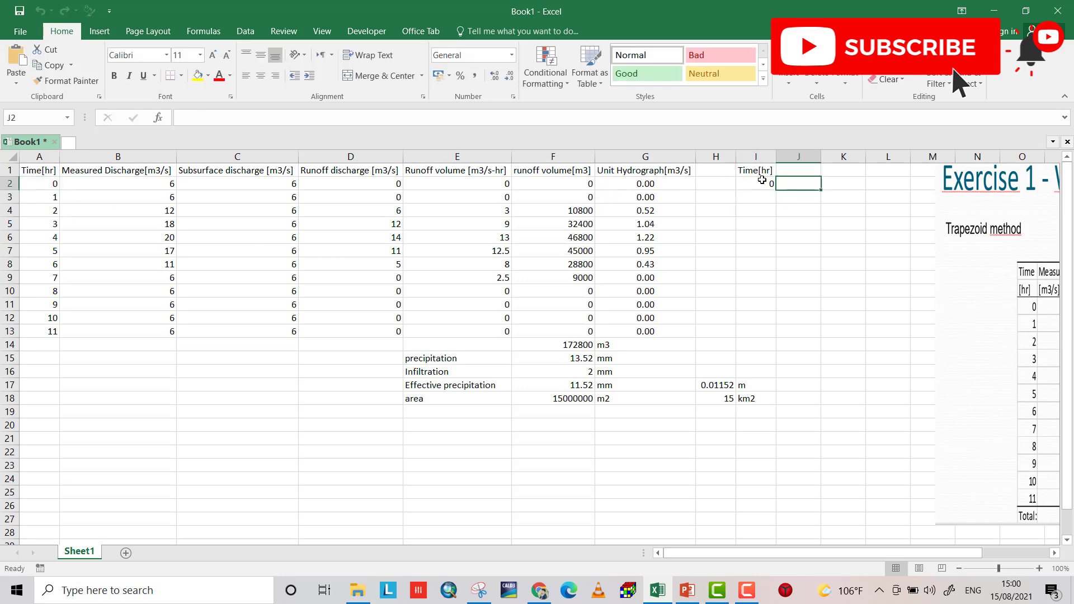
{"action": "left_click_drag", "start_coordinate": [776, 190], "coordinate": [775, 336]}
- Copy the heading Unit Hydrograph[m3/s] from G1 to J1
{"action": "left_click", "coordinate": [789, 173]}
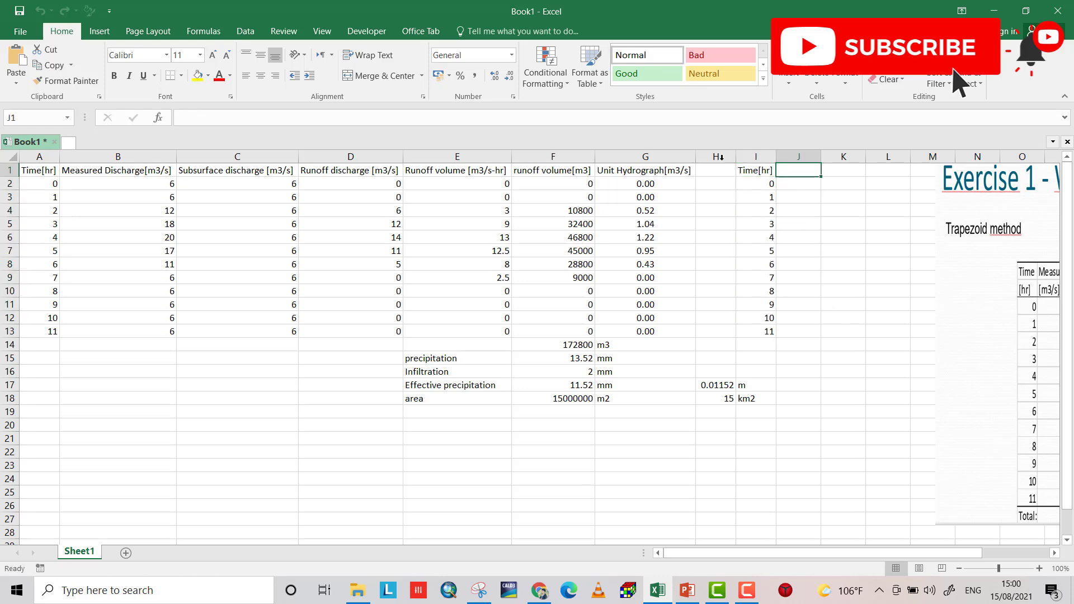
{"action": "left_click_drag", "start_coordinate": [601, 173], "coordinate": [678, 168]}
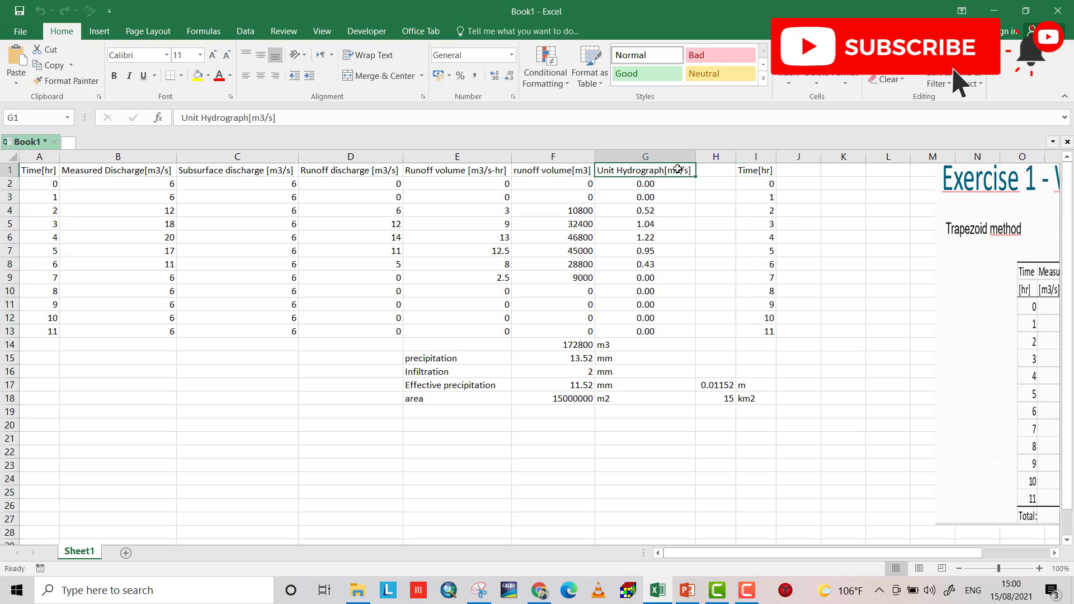
{"action": "key", "text": "ctrl+c"}
{"action": "left_click", "coordinate": [794, 168]}
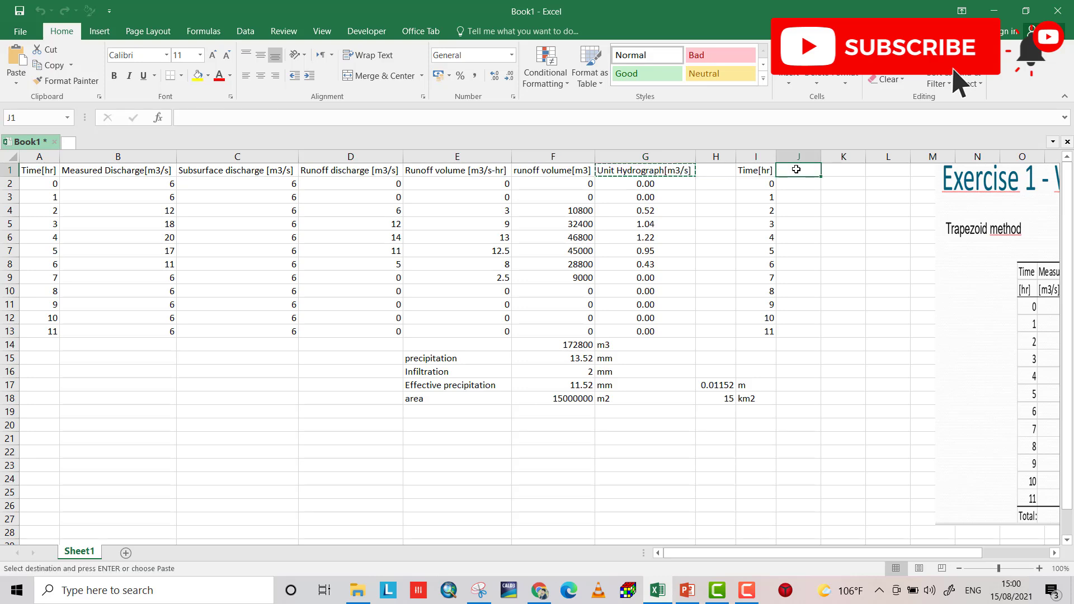
{"action": "key", "text": "ctrl+v"}
- Enter =G3 in J2 to shift the unit hydrograph by one hour, and fill it down to J13
{"action": "left_click", "coordinate": [800, 182]}
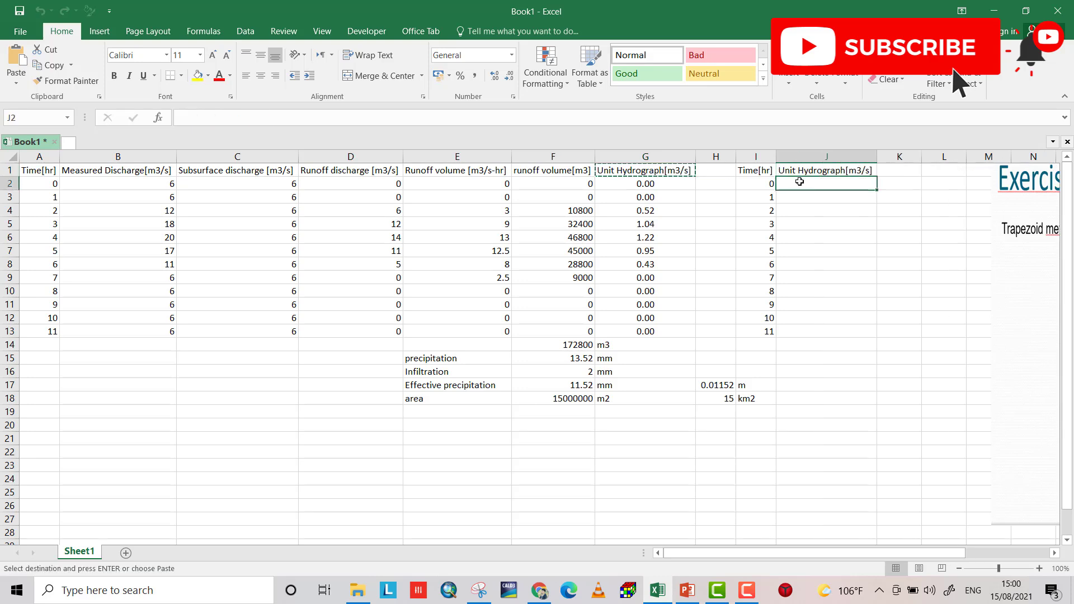
{"action": "type", "text": "="}
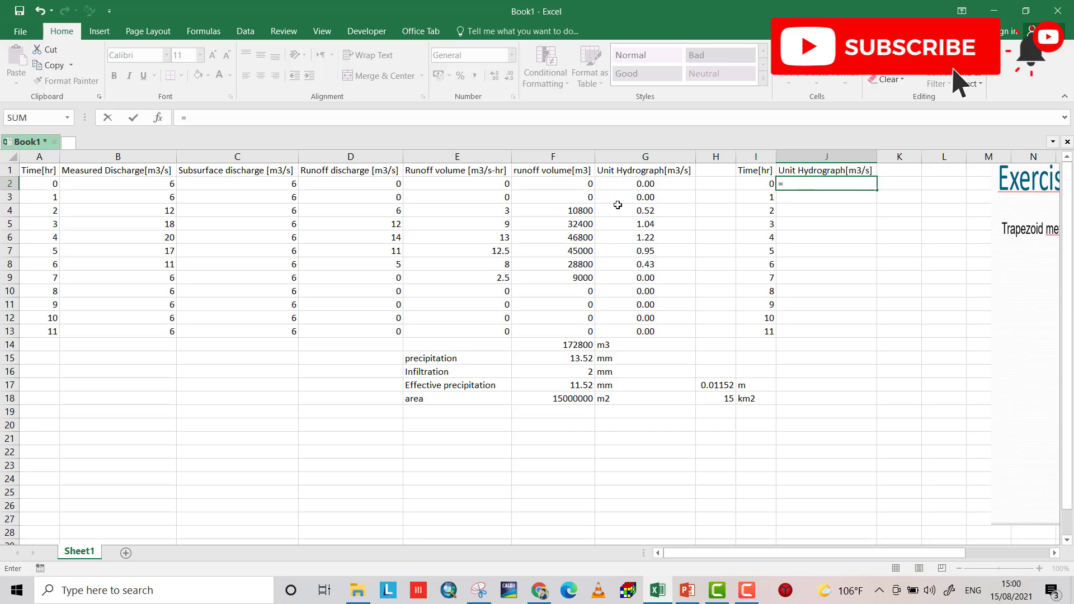
{"action": "left_click", "coordinate": [637, 196]}
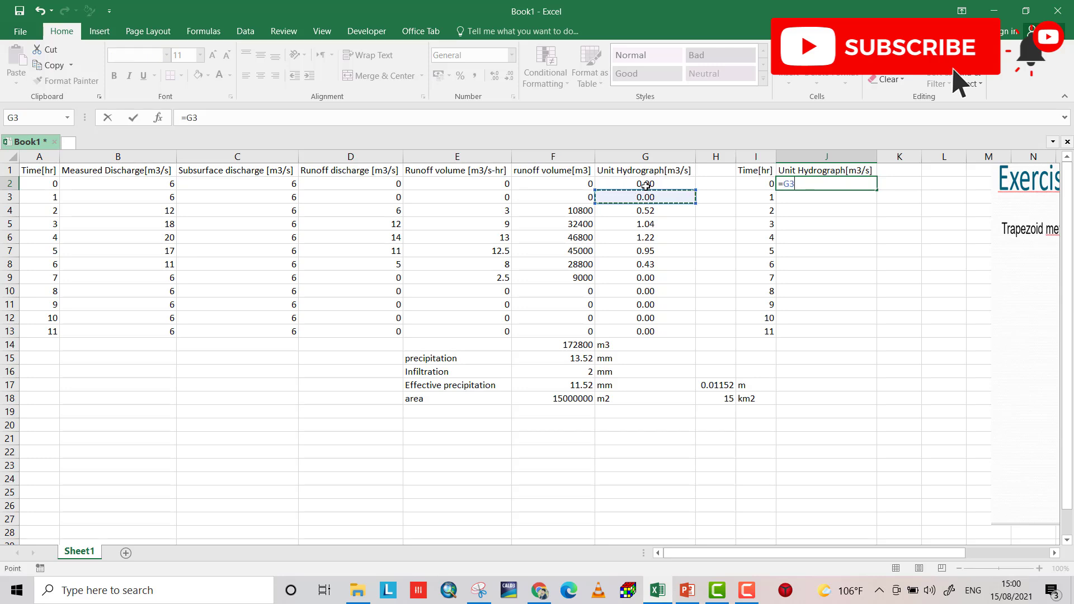
{"action": "key", "text": "Return"}
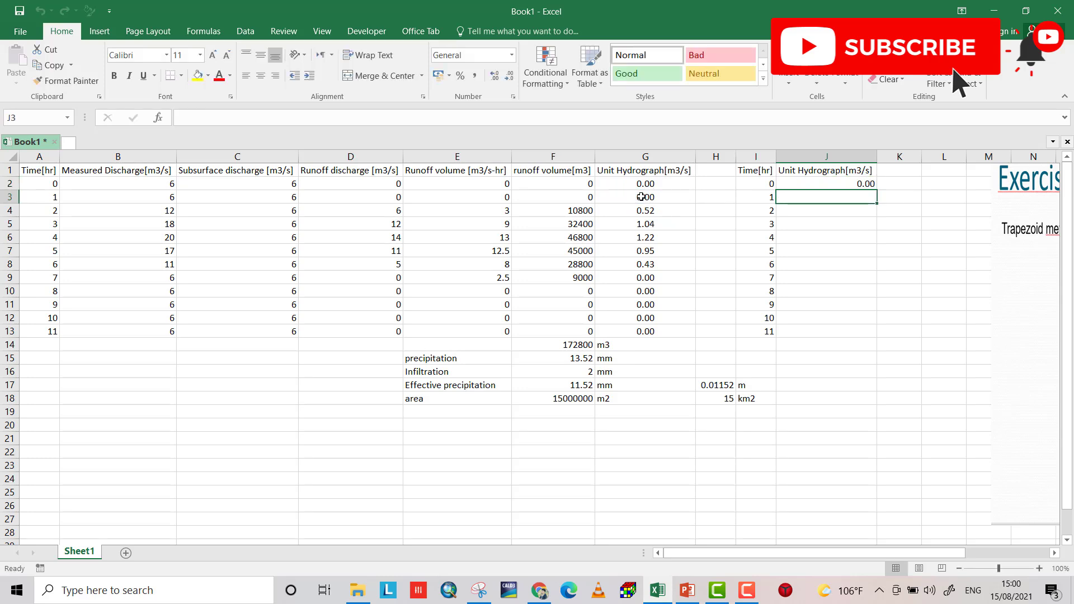
{"action": "left_click", "coordinate": [817, 183]}
{"action": "left_click_drag", "start_coordinate": [876, 194], "coordinate": [867, 335]}
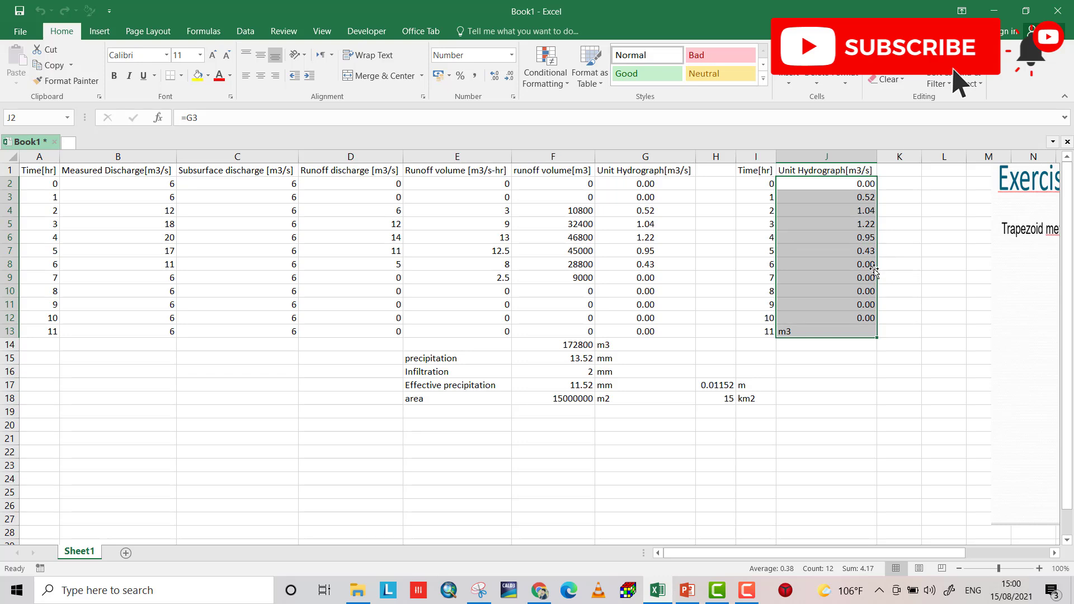
- Correct the formula in J13 to =G13
{"action": "left_click", "coordinate": [811, 331]}
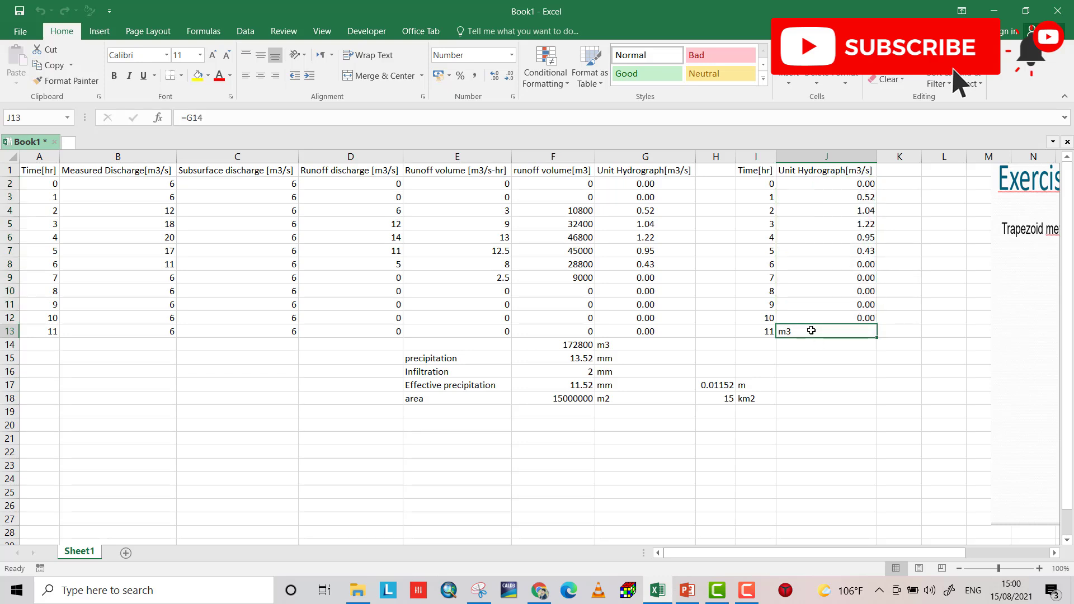
{"action": "double_click", "coordinate": [811, 331]}
{"action": "key", "text": "BackSpace"}
{"action": "type", "text": "3"}
{"action": "key", "text": "Return"}
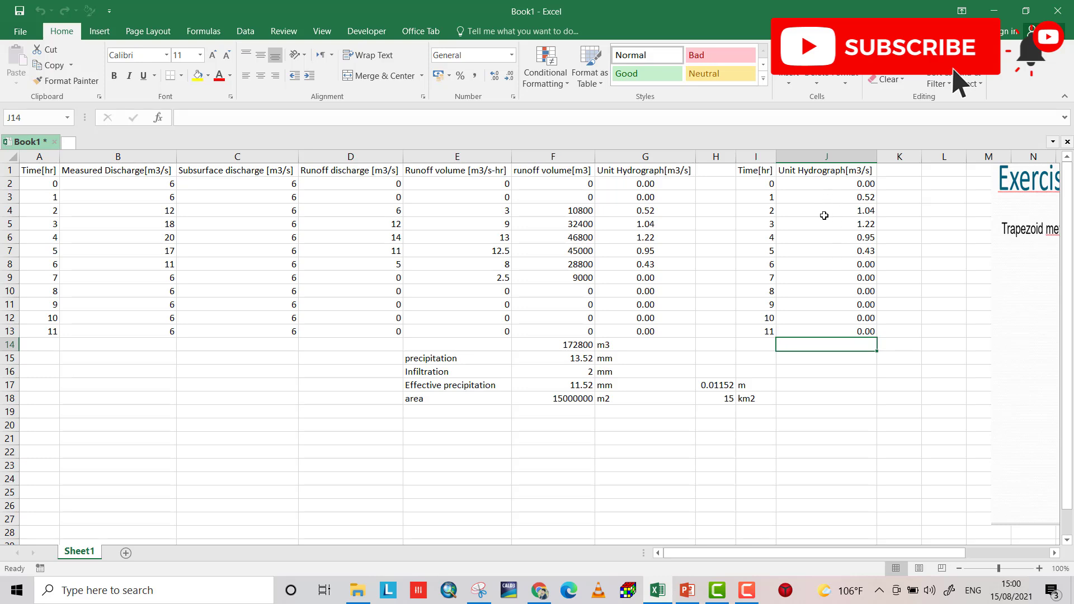
- Insert a scatter chart with straight lines and markers from the data in I2:J13
{"action": "left_click_drag", "start_coordinate": [756, 184], "coordinate": [837, 331]}
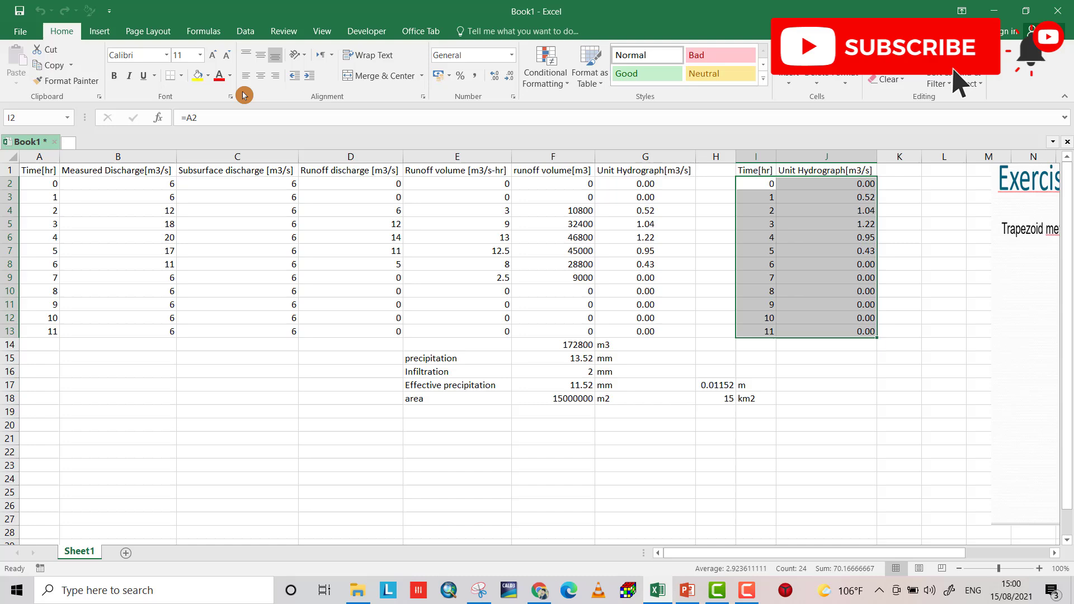
{"action": "left_click", "coordinate": [99, 29]}
{"action": "left_click", "coordinate": [524, 81]}
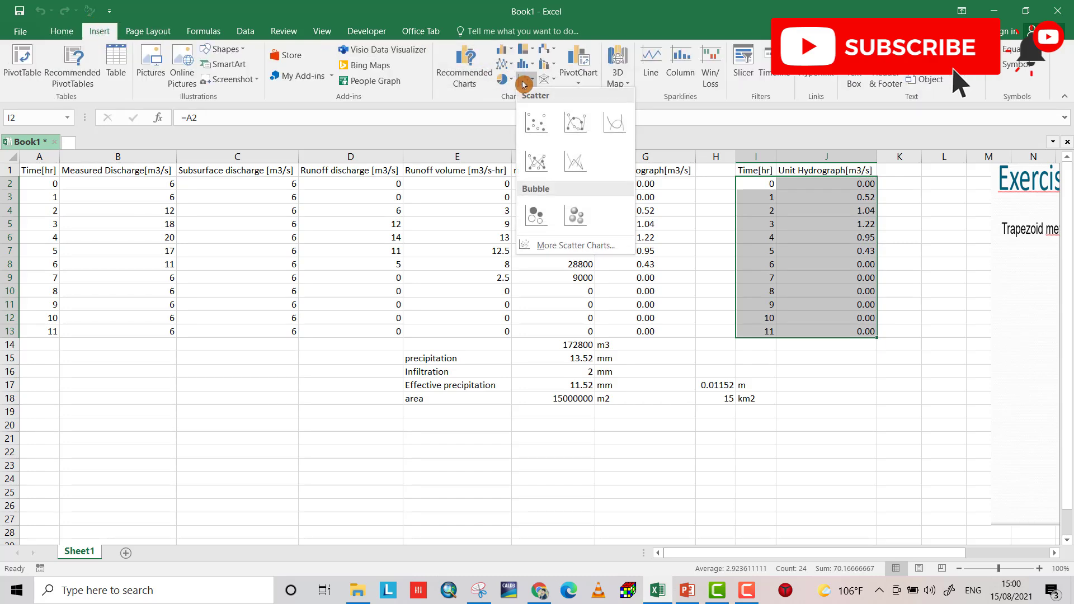
{"action": "left_click", "coordinate": [543, 161]}
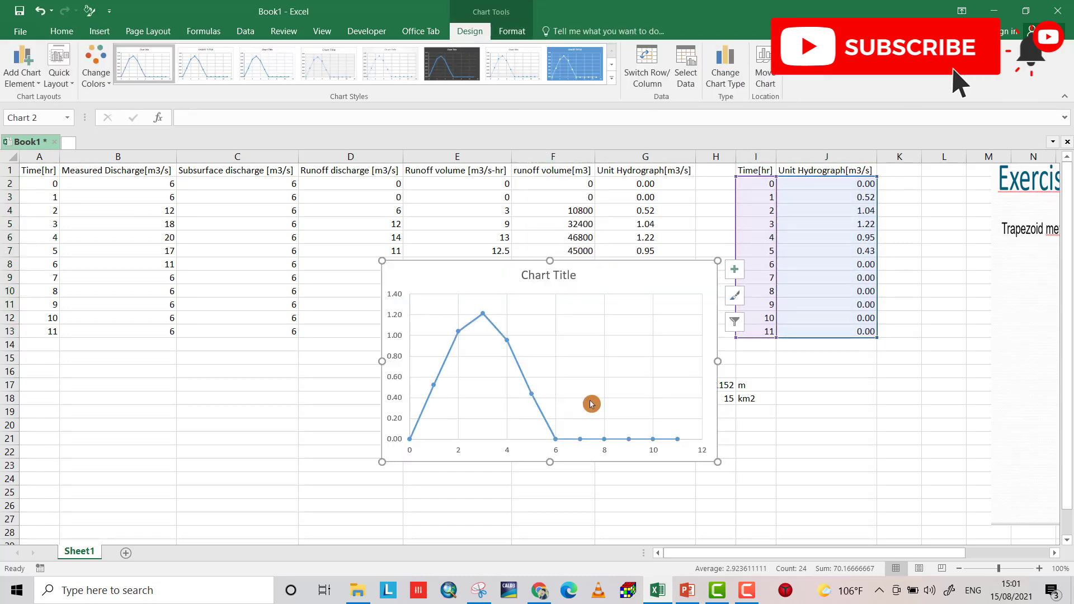
- Add axis titles to the chart and name the horizontal axis Time[hr]
{"action": "left_click", "coordinate": [737, 273]}
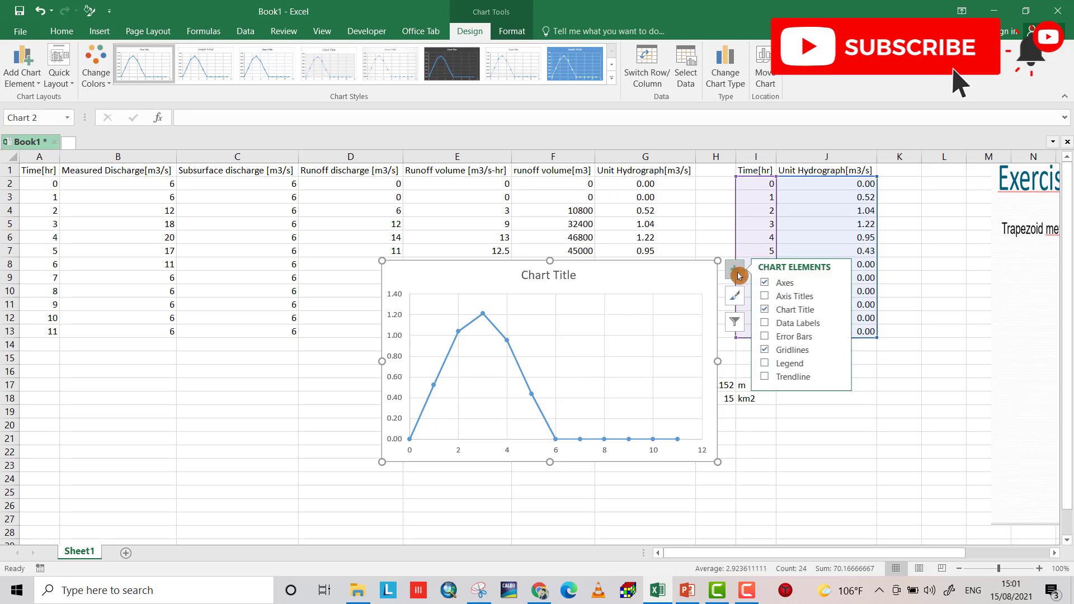
{"action": "left_click", "coordinate": [782, 295]}
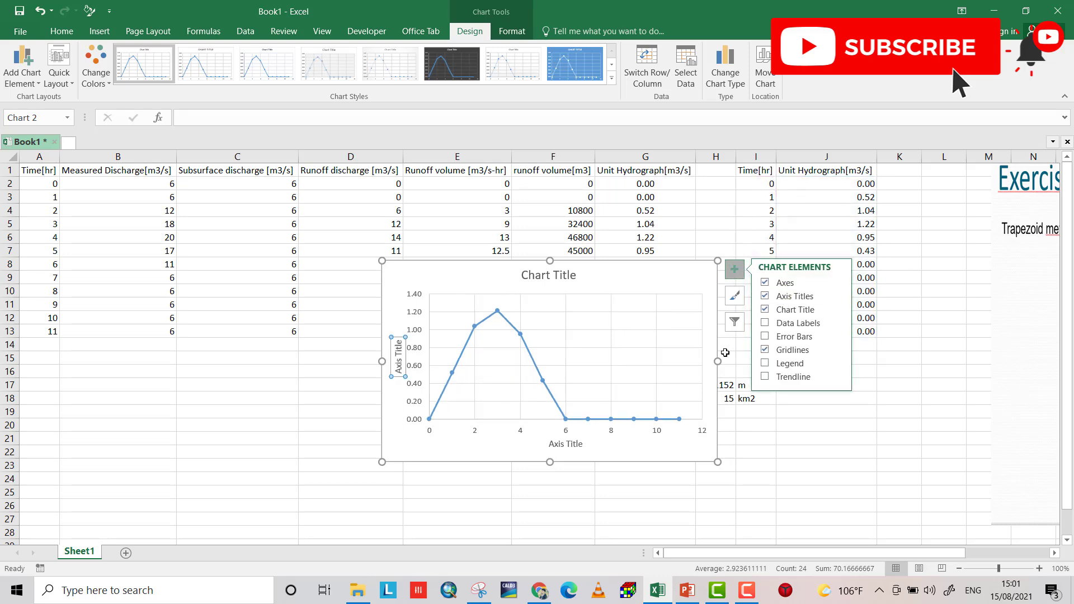
{"action": "double_click", "coordinate": [568, 443]}
{"action": "triple_click", "coordinate": [571, 444]}
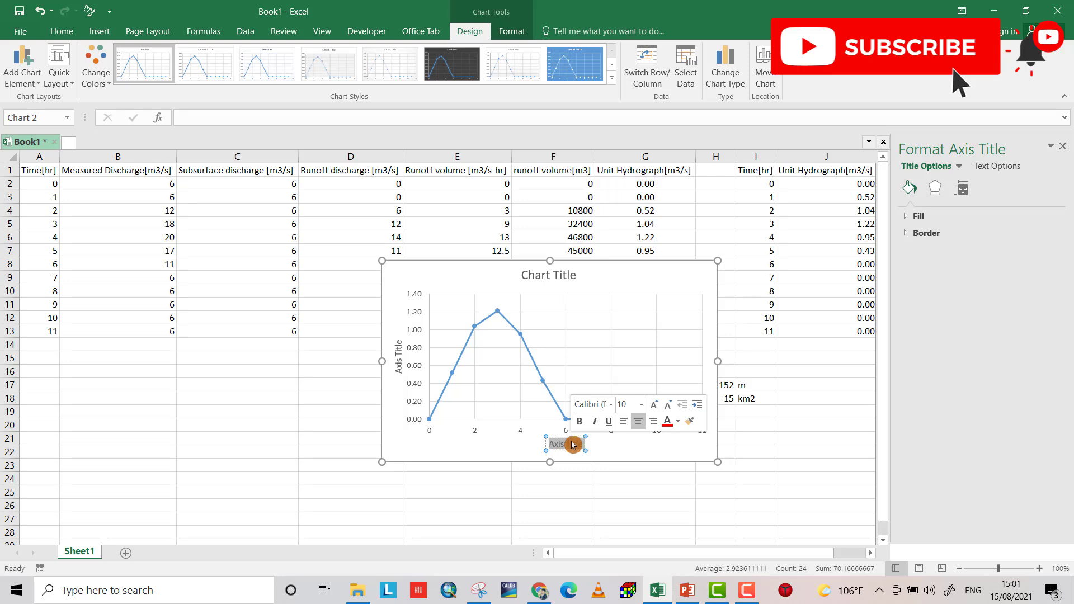
{"action": "type", "text": "Time"}
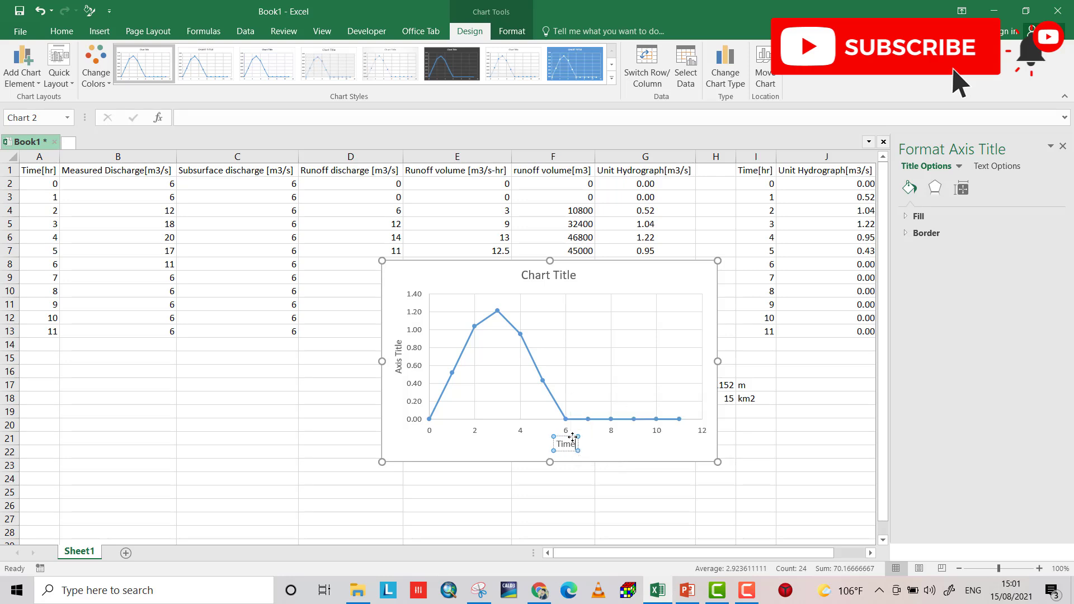
{"action": "type", "text": "[hr"}
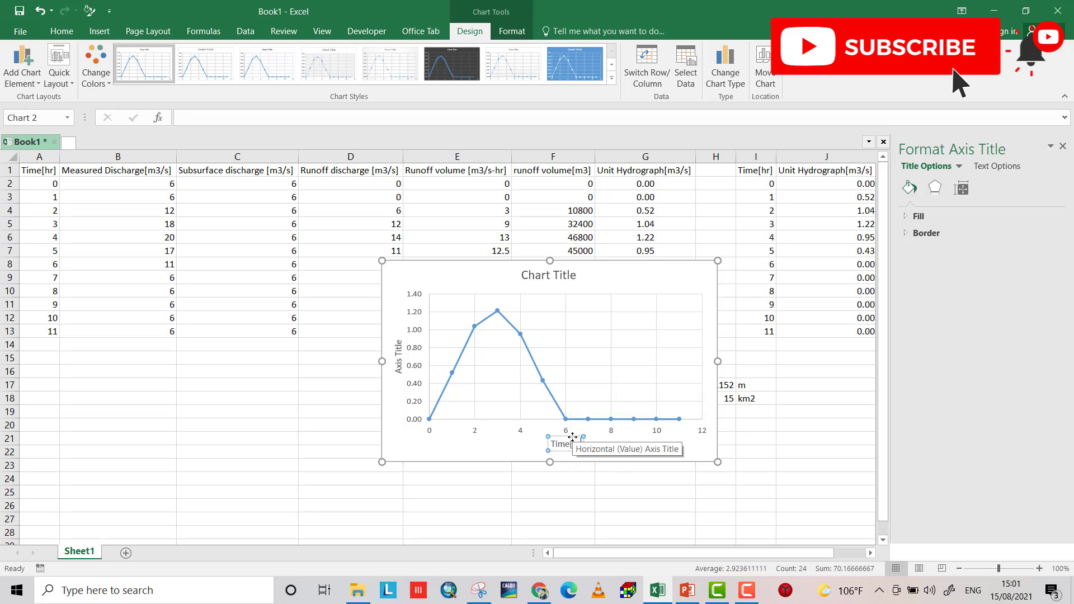
{"action": "type", "text": "]"}
- Name the chart's vertical axis Dischaege[m3]
{"action": "left_click", "coordinate": [398, 358]}
{"action": "type", "text": "Discharge"}
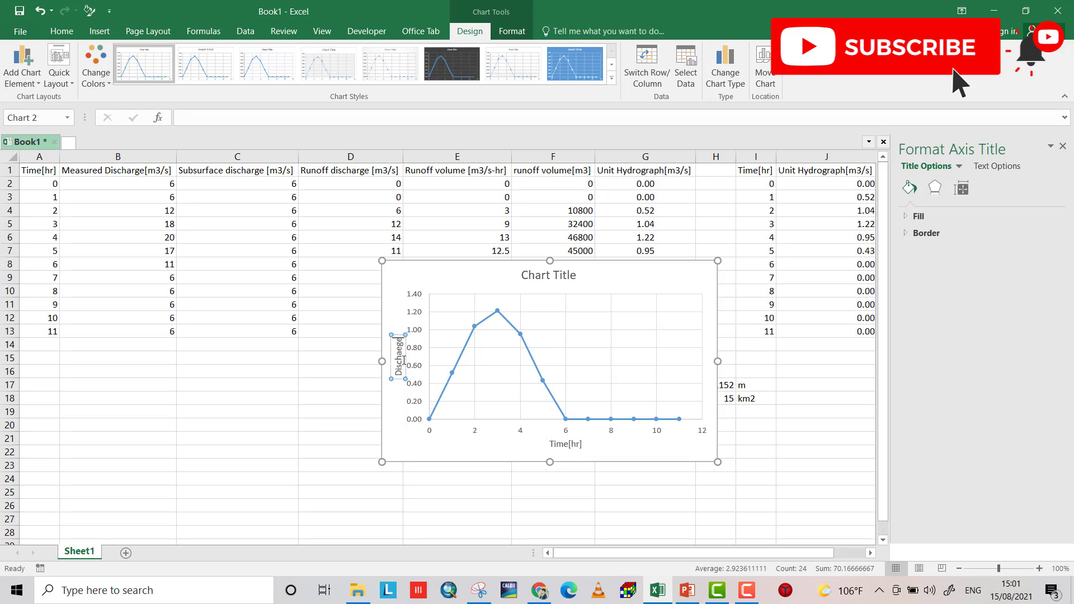
{"action": "type", "text": "[m"}
{"action": "type", "text": "3"}
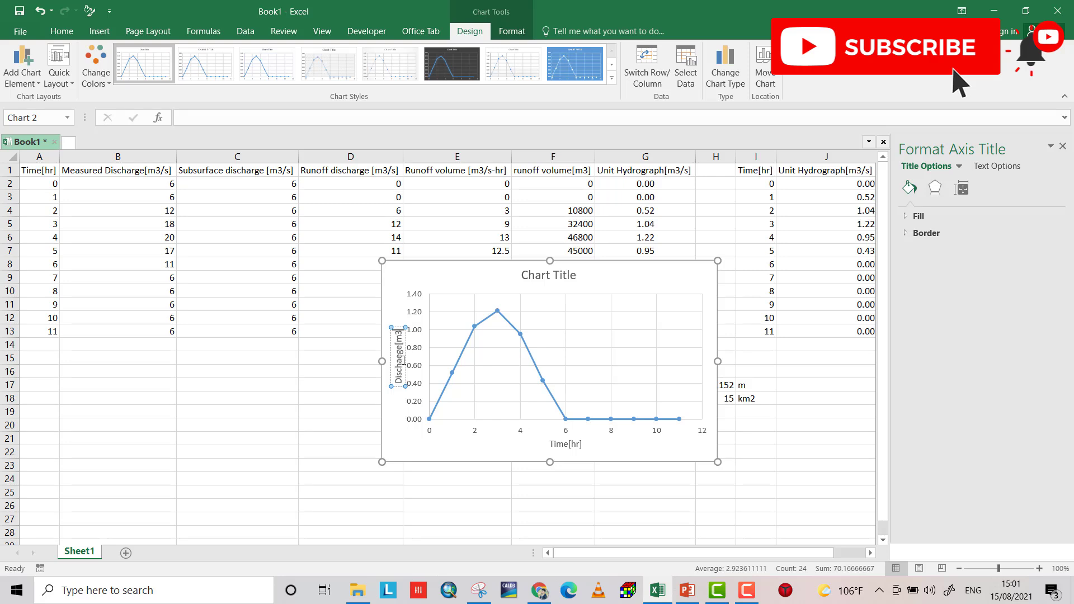
{"action": "type", "text": "]"}
- Replace the chart title with Unit Hydrograph
{"action": "left_click", "coordinate": [562, 275]}
{"action": "triple_click", "coordinate": [561, 274]}
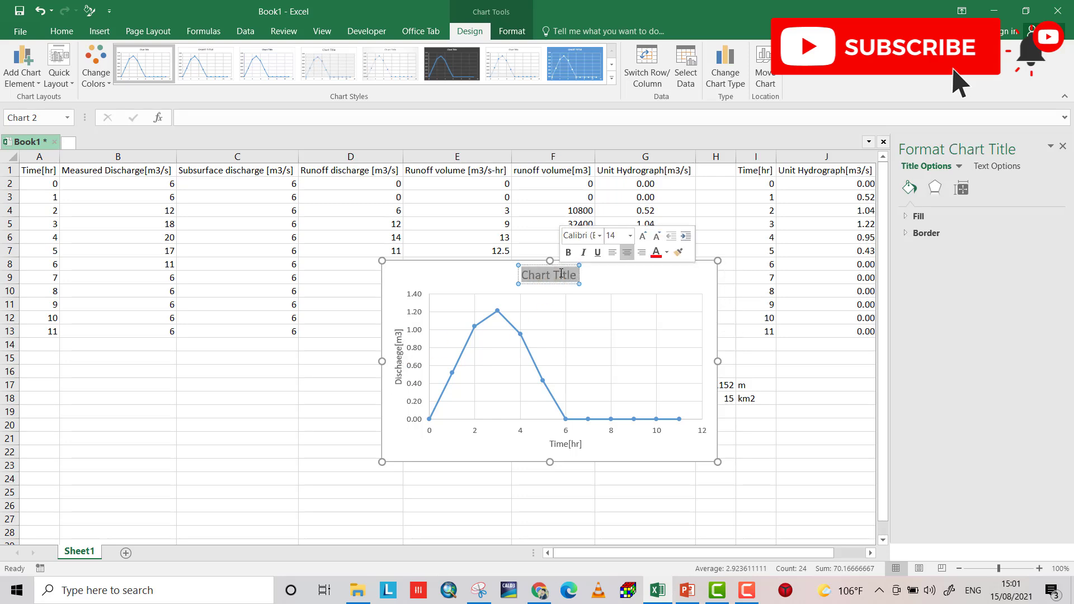
{"action": "type", "text": "Unit Hy"}
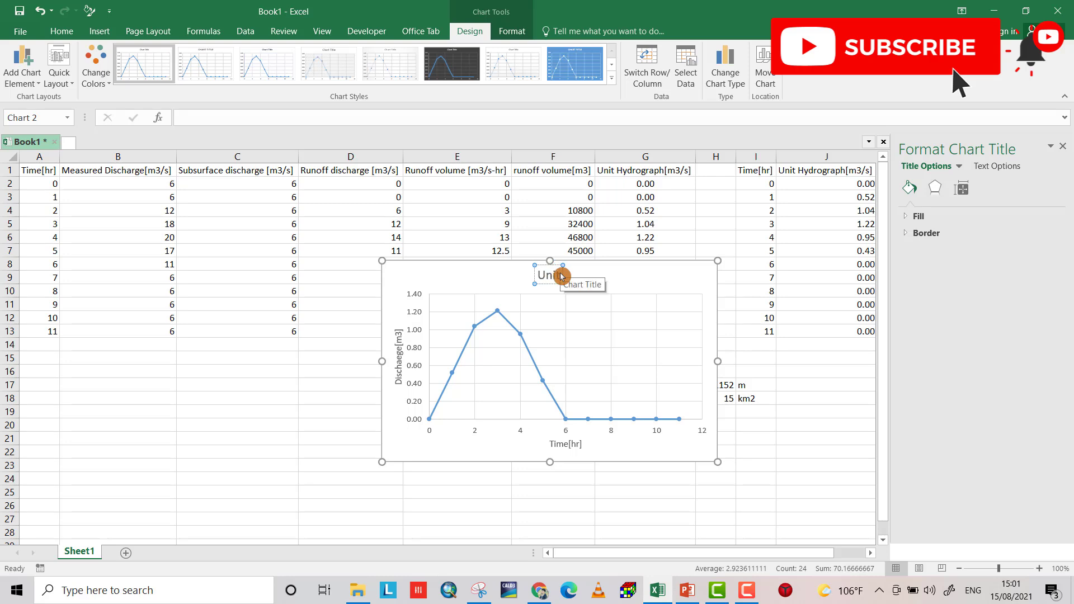
{"action": "type", "text": "drograp"}
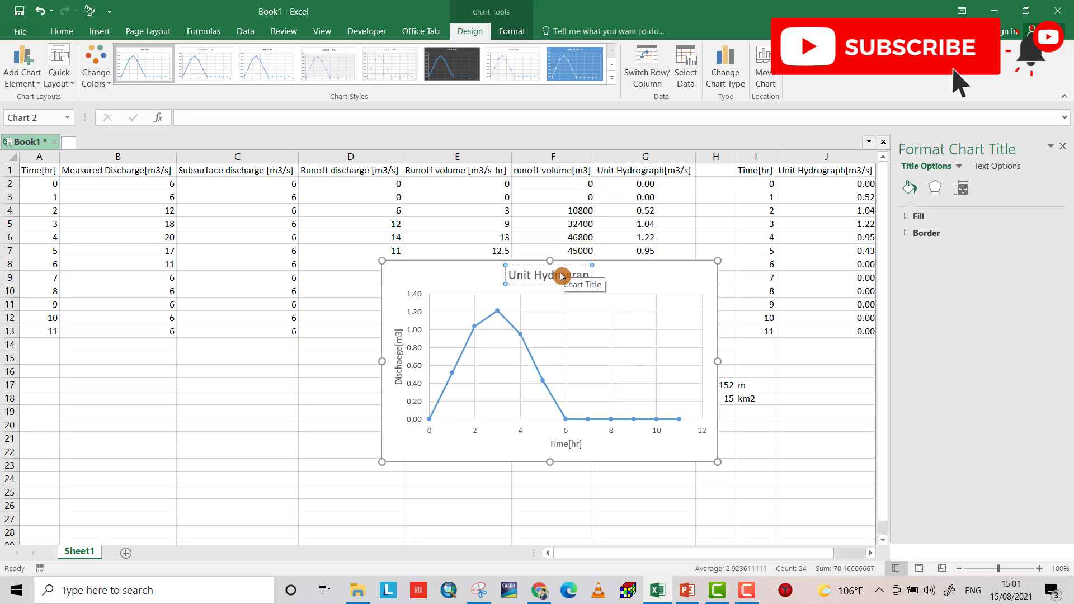
{"action": "type", "text": "h"}
- Move the chart over columns C to E, at about rows 10 to 25, clear of the calculations in columns F to H
{"action": "left_click", "coordinate": [628, 280]}
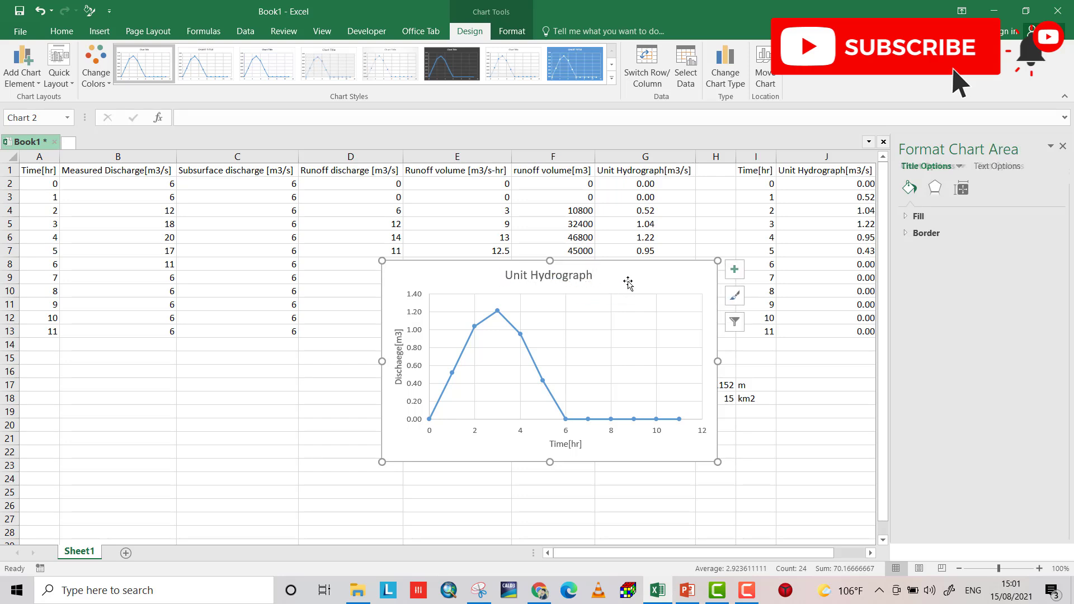
{"action": "left_click", "coordinate": [475, 366]}
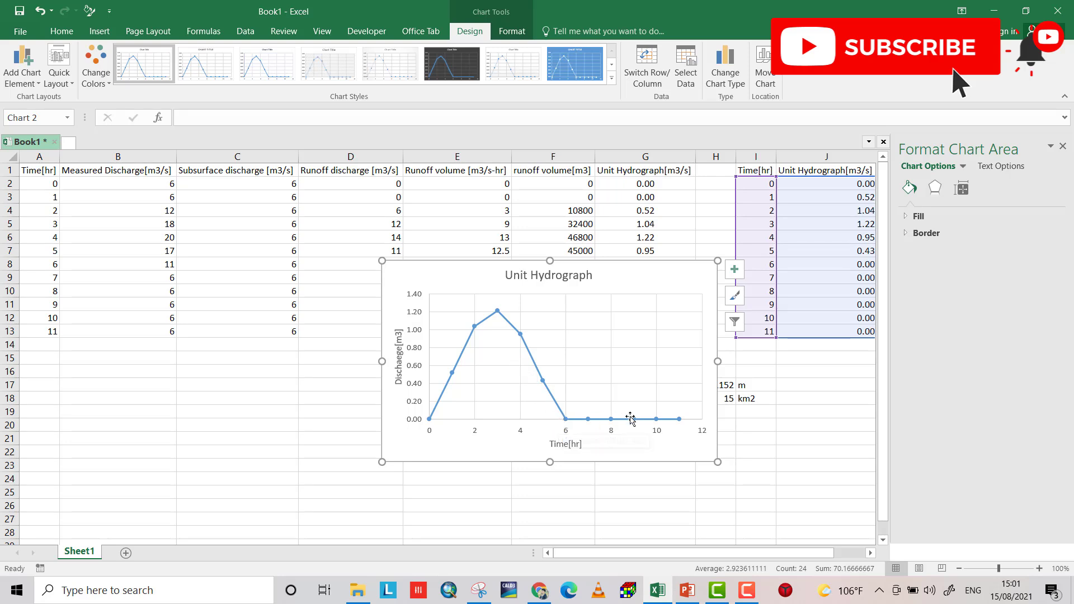
{"action": "left_click_drag", "start_coordinate": [637, 446], "coordinate": [432, 480]}
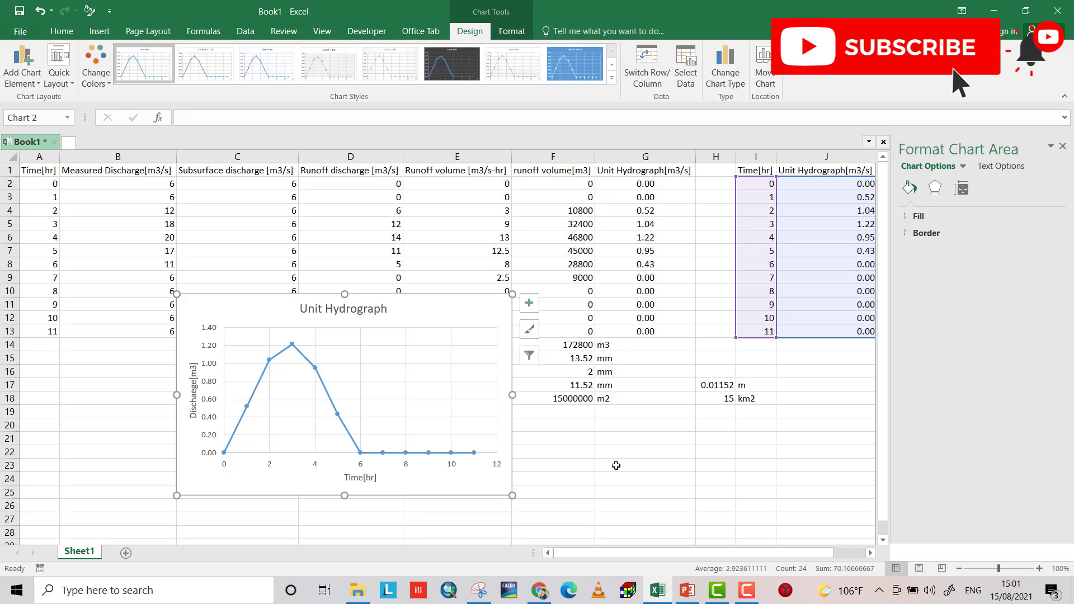